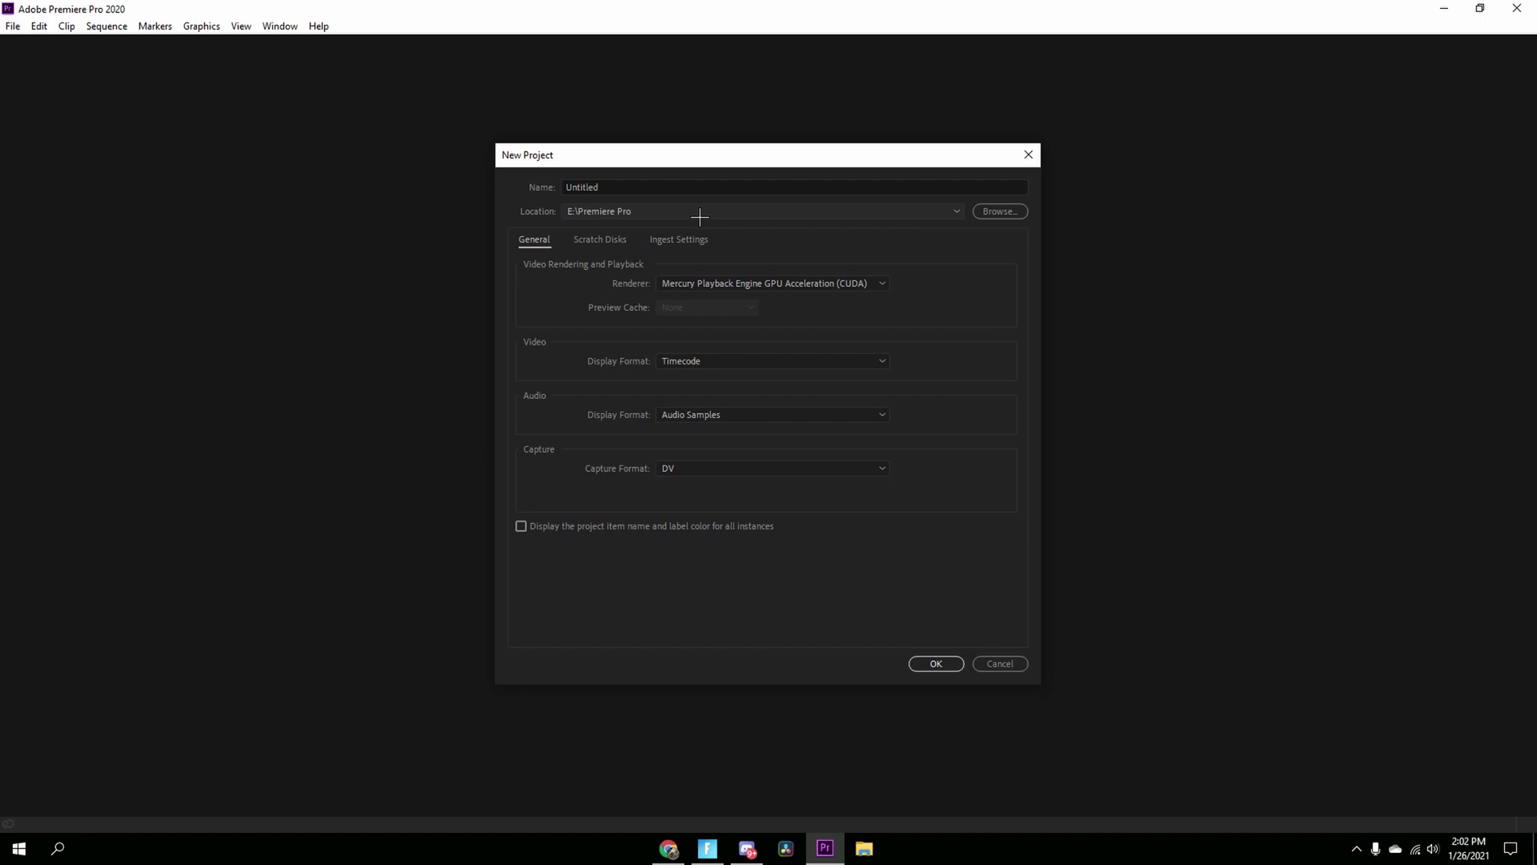
Step: Create a new project named "time remap tutorial" with the default settings
left_click(638, 194)
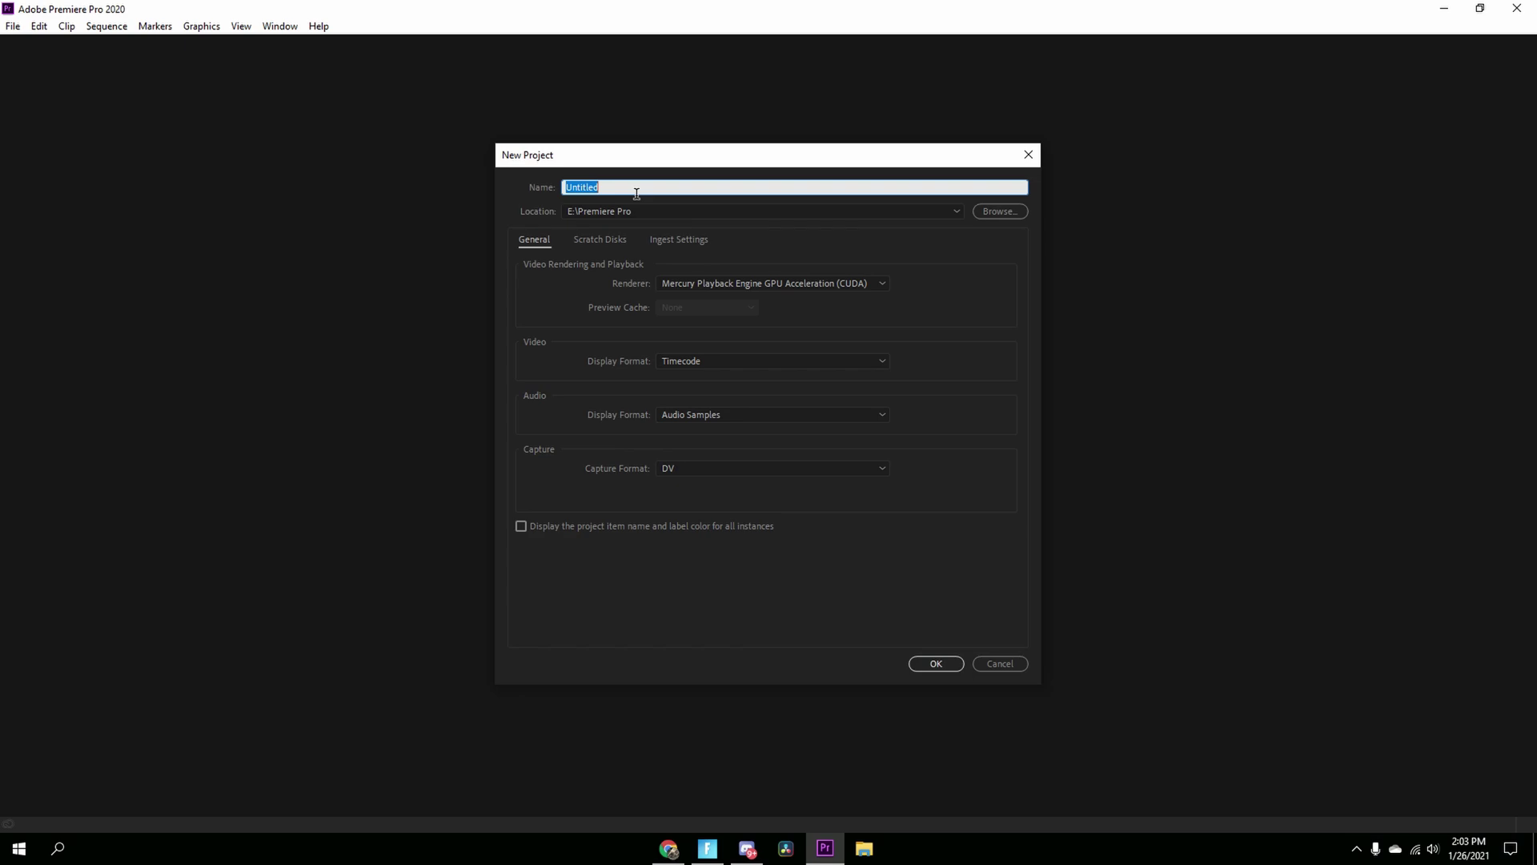
type("time remap tutorial")
key("Return")
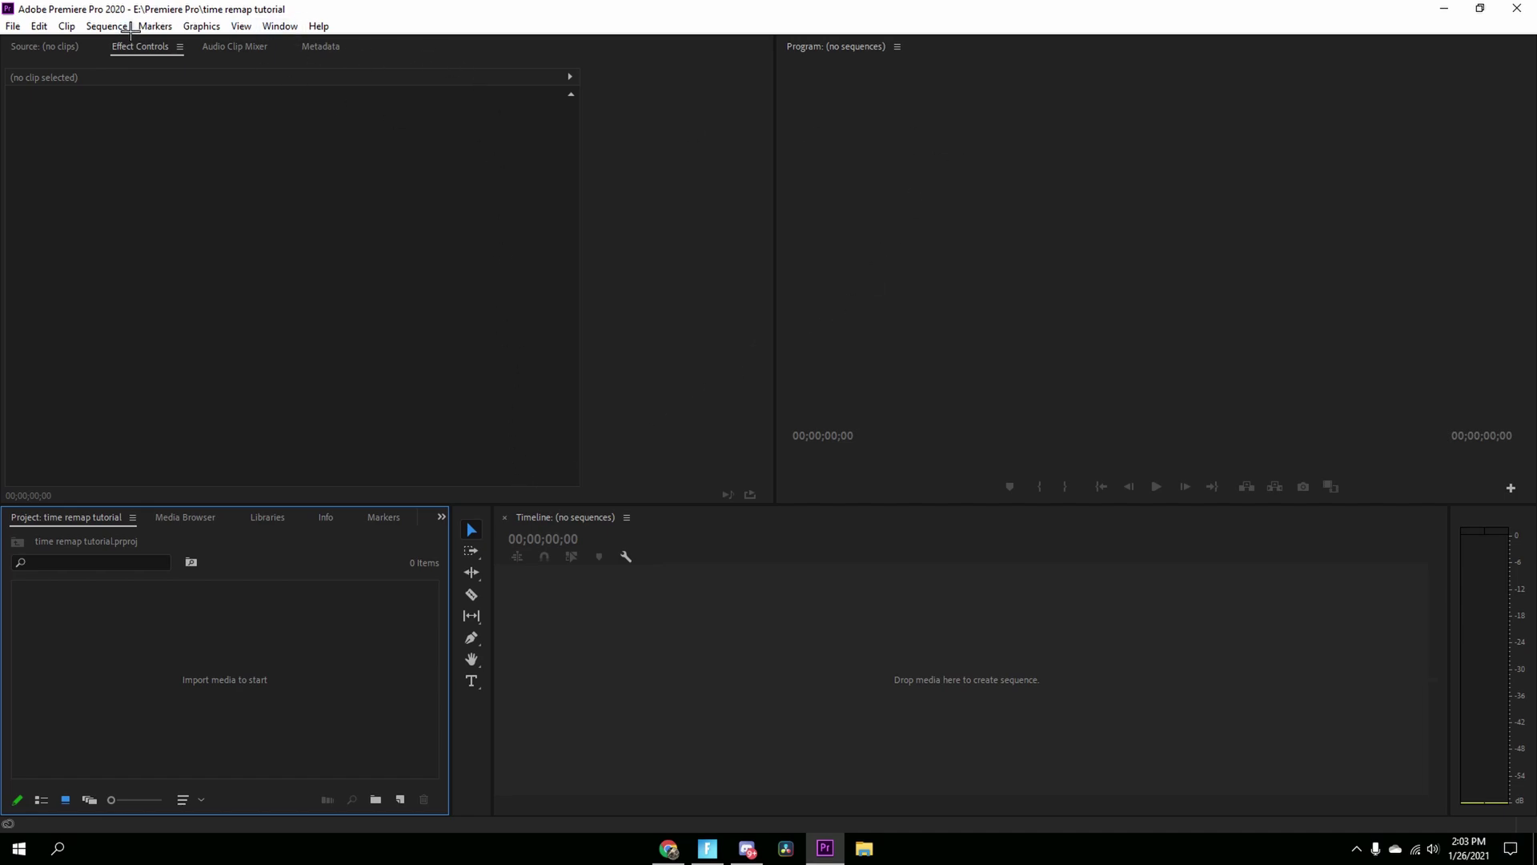
Step: Add the "!1 200 2x Edit Flick Nice" clip from File Explorer's recent files to the empty timeline and move the playhead to 00;00;03;14
left_click(864, 847)
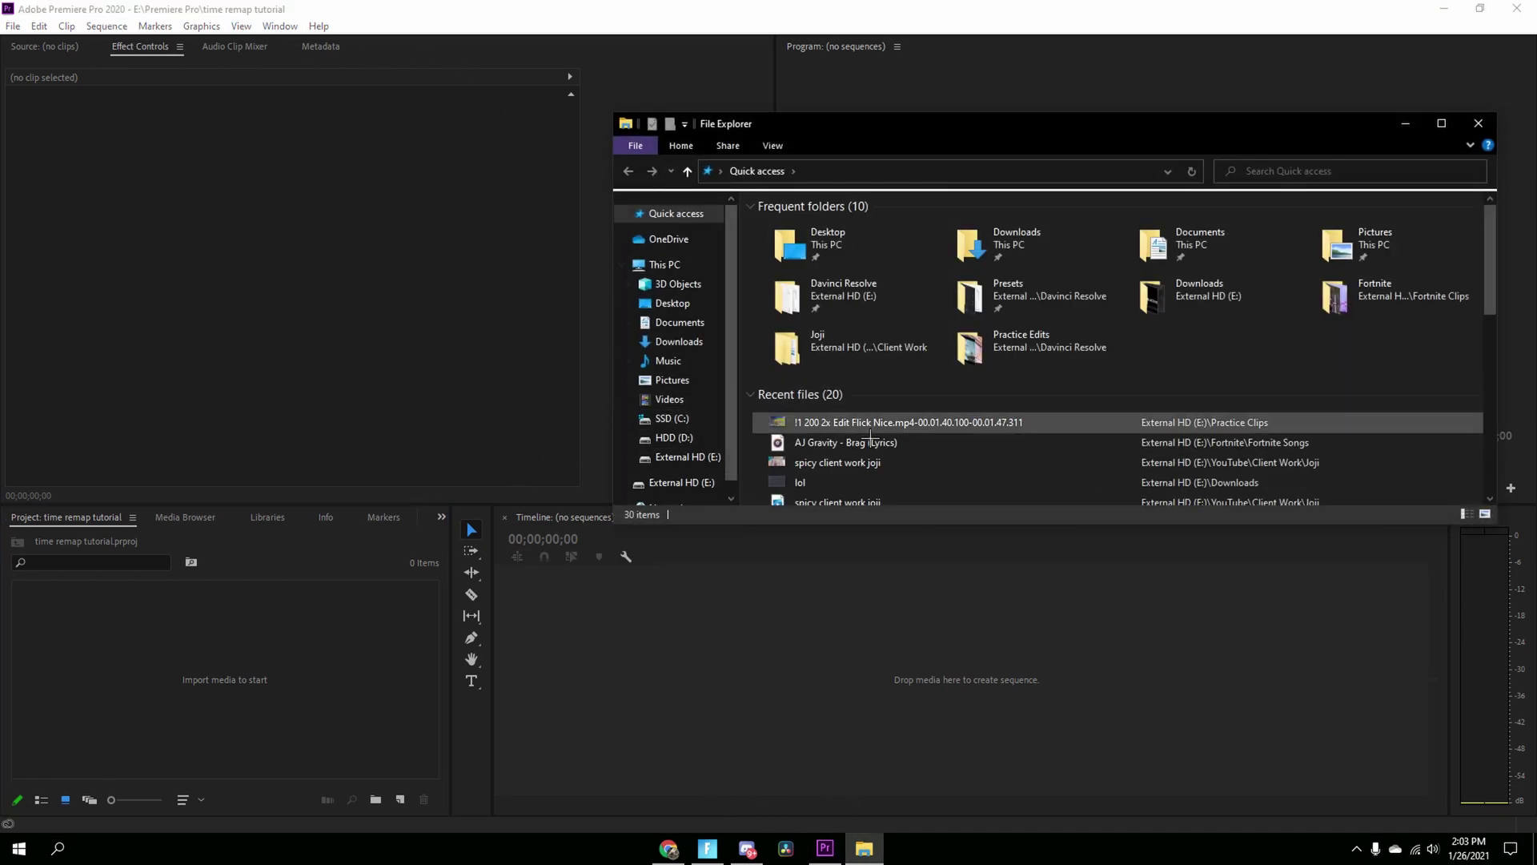
left_click_drag(841, 422, 663, 636)
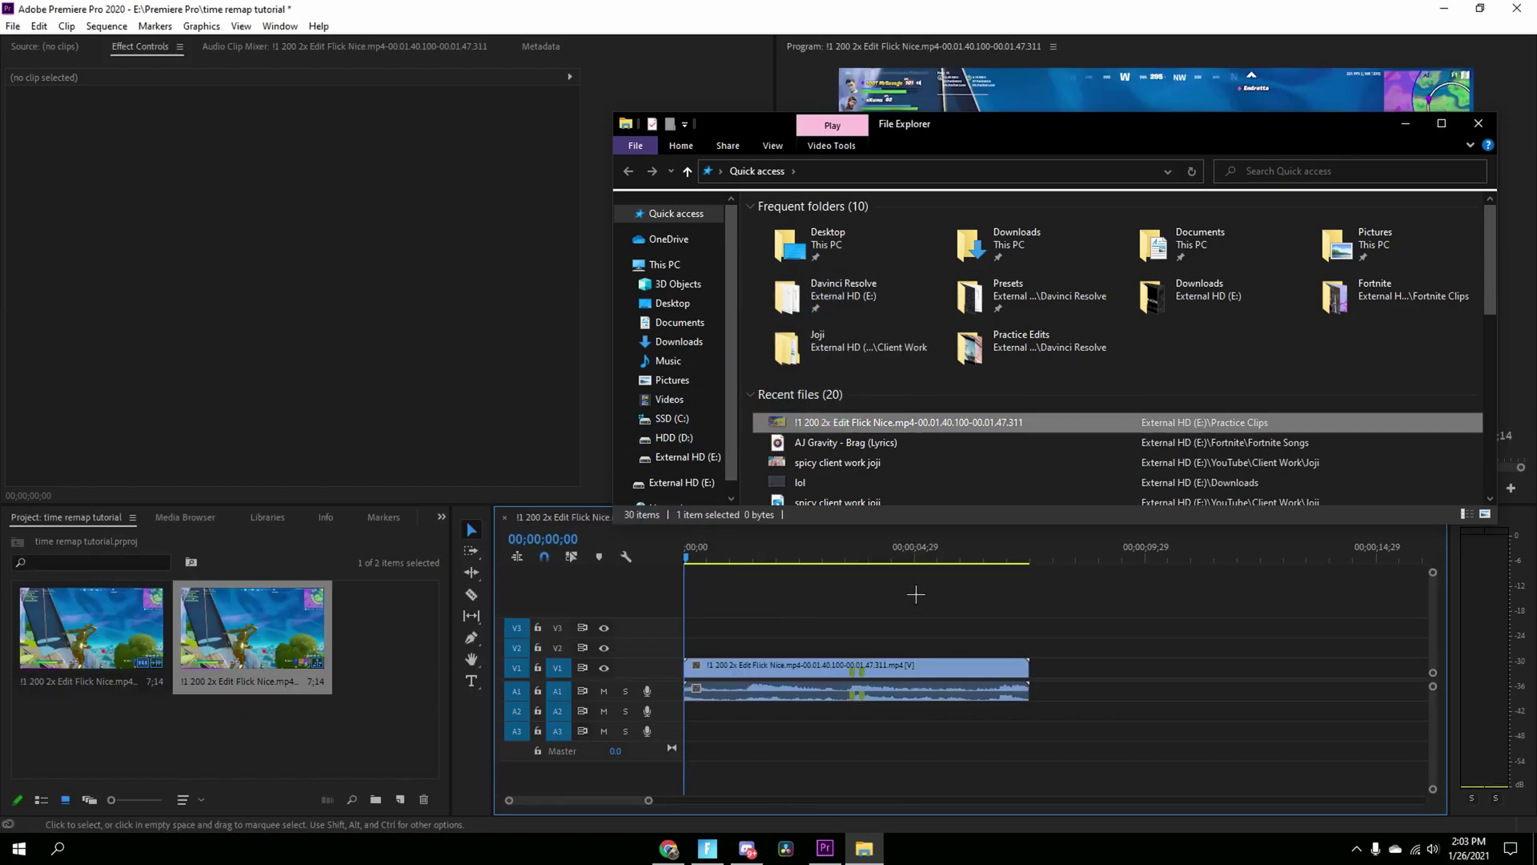
left_click(890, 638)
left_click(844, 553)
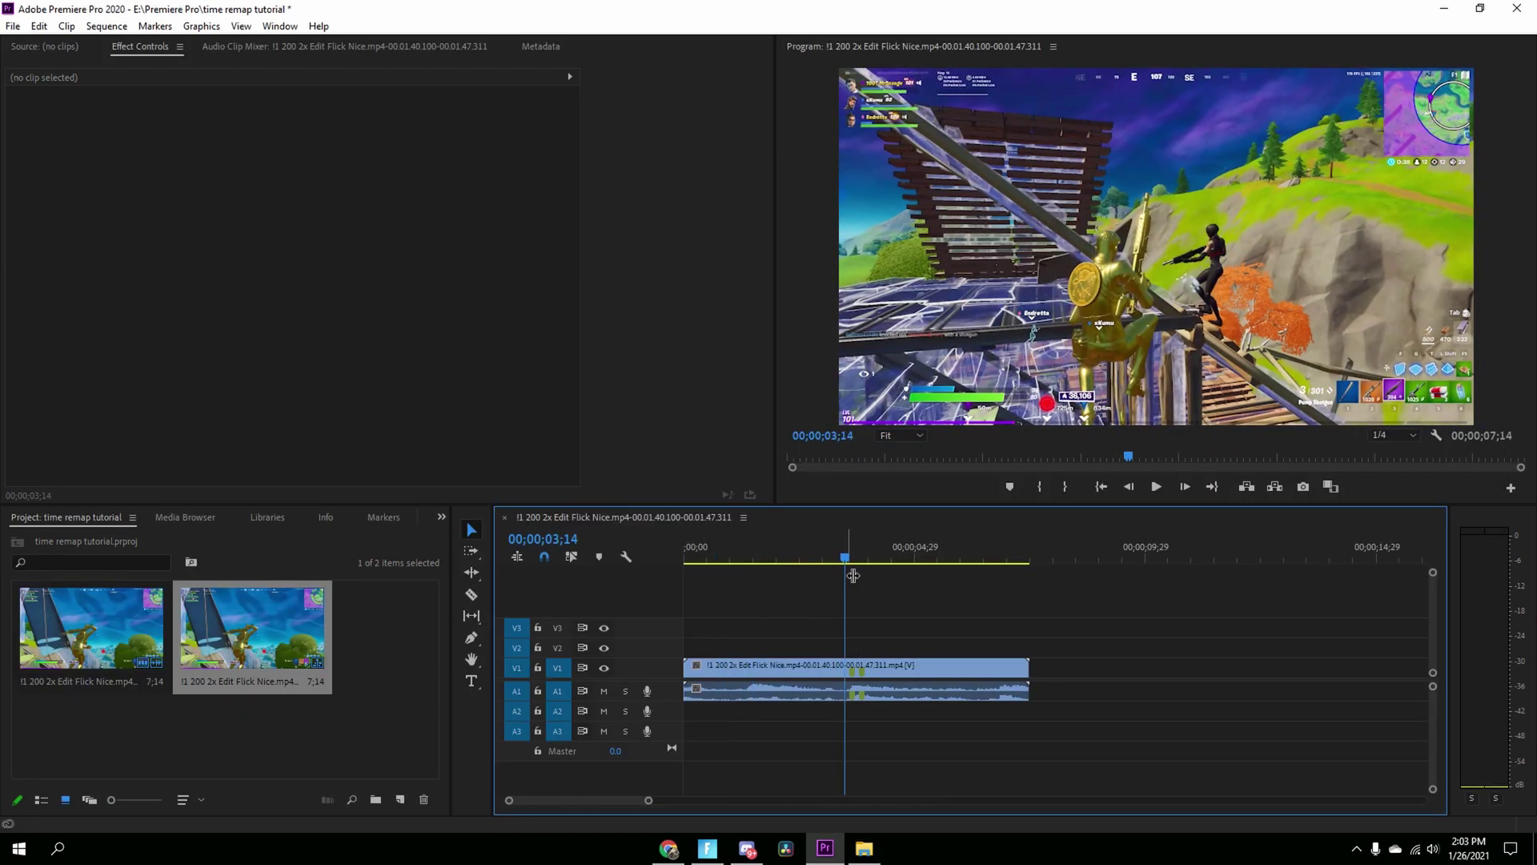
Step: Set the sequence's timebase to 60.00 frames/second in the sequence settings
left_click(771, 672)
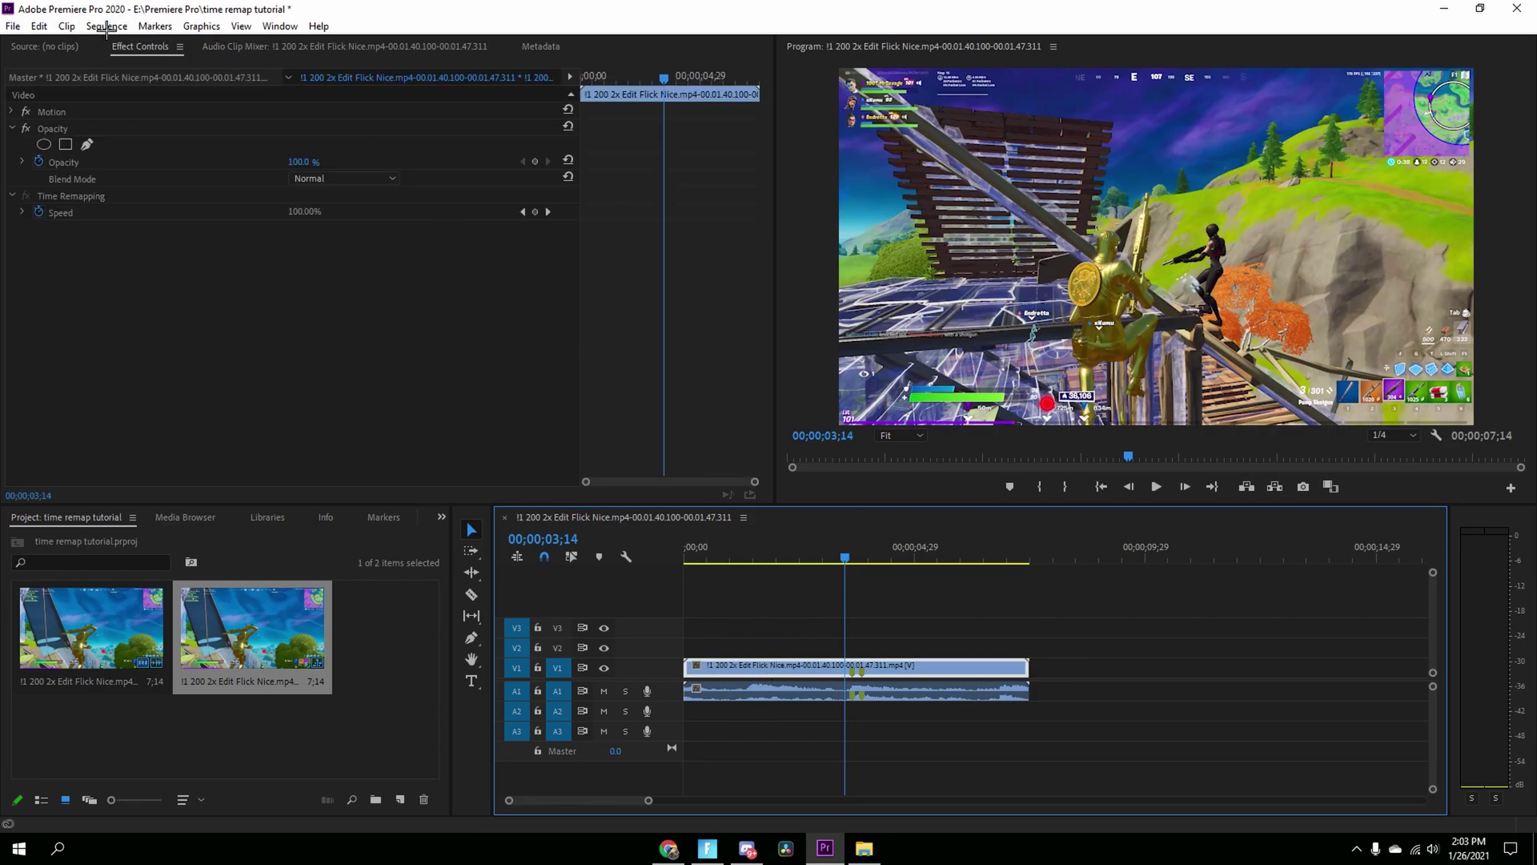
left_click(154, 26)
mouse_move(106, 25)
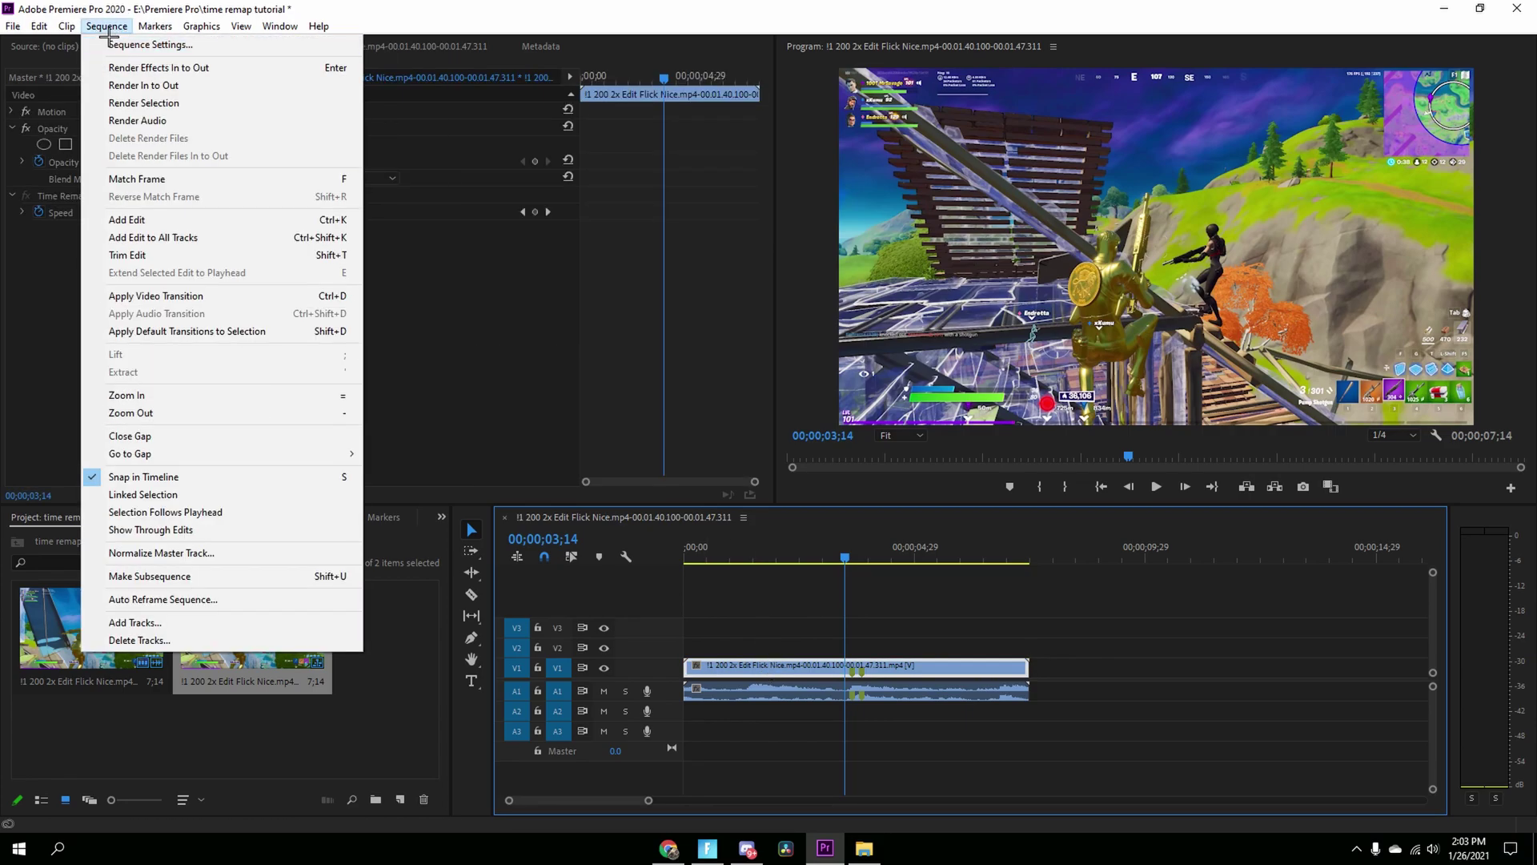
left_click(148, 45)
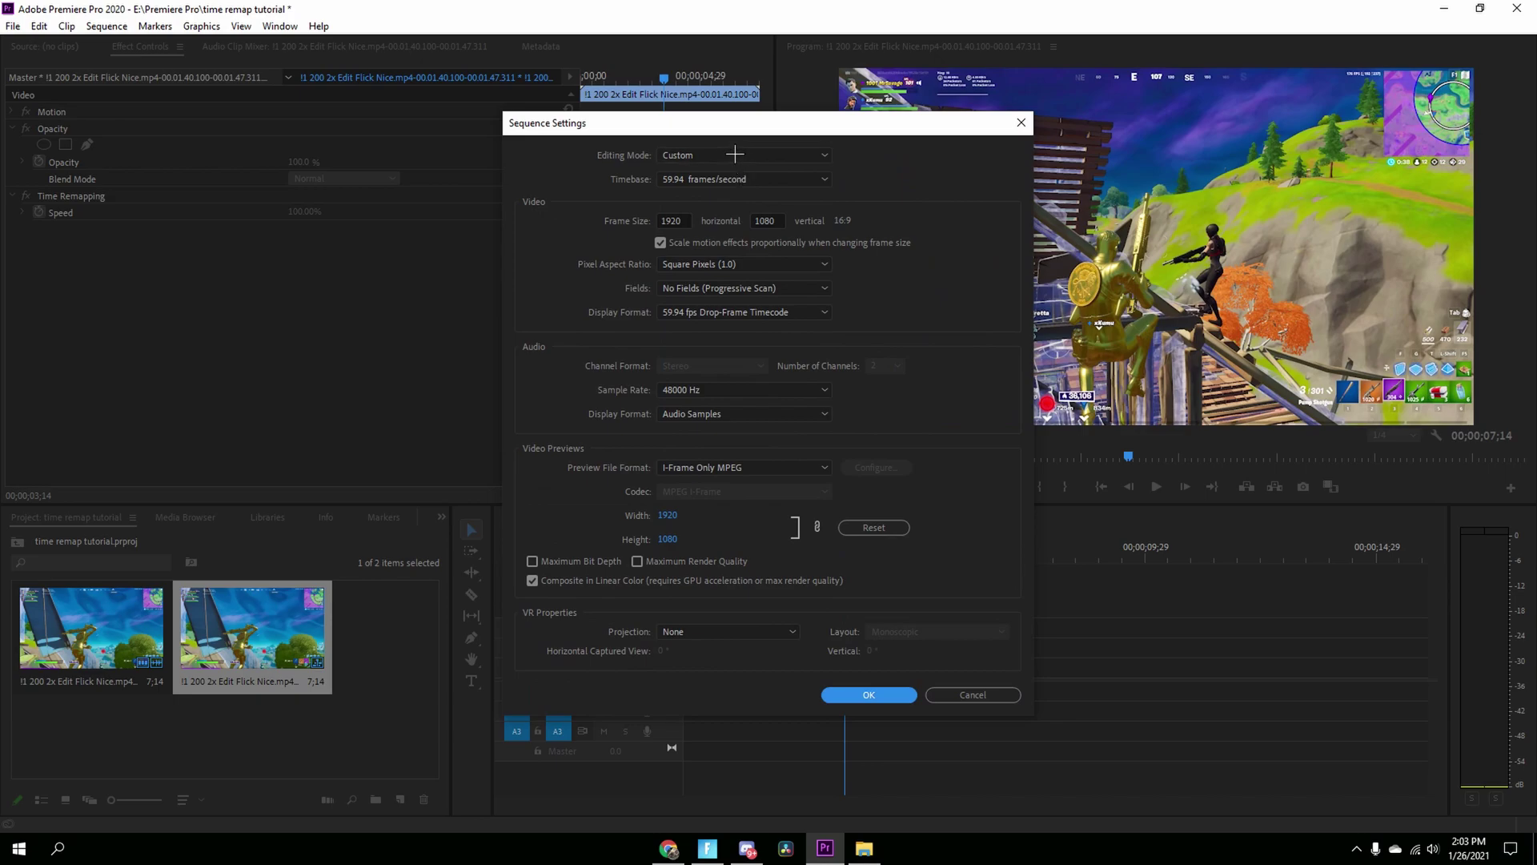
left_click(735, 179)
left_click(727, 227)
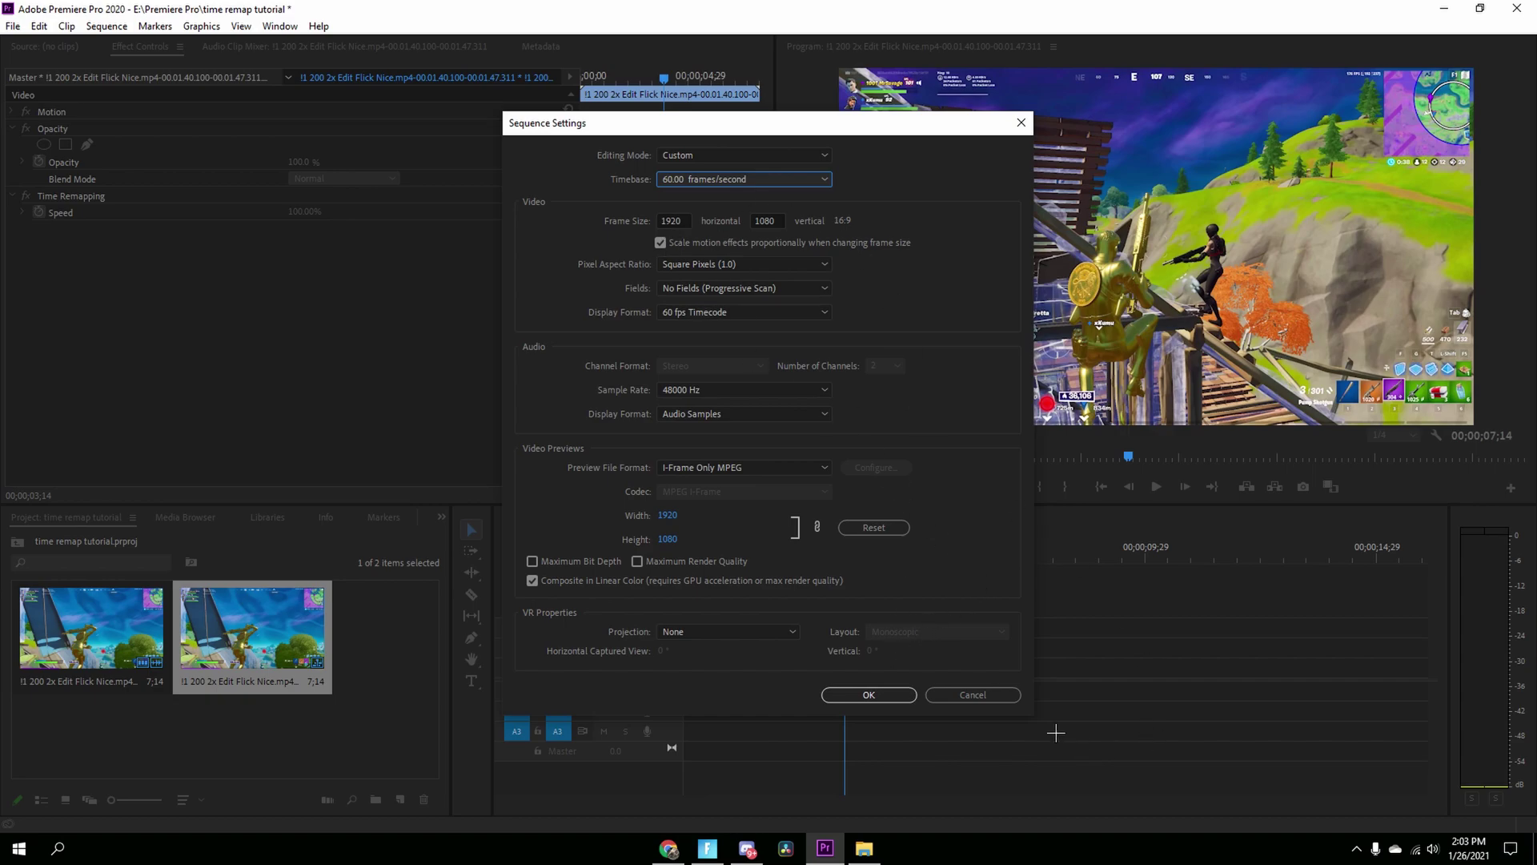
left_click(873, 694)
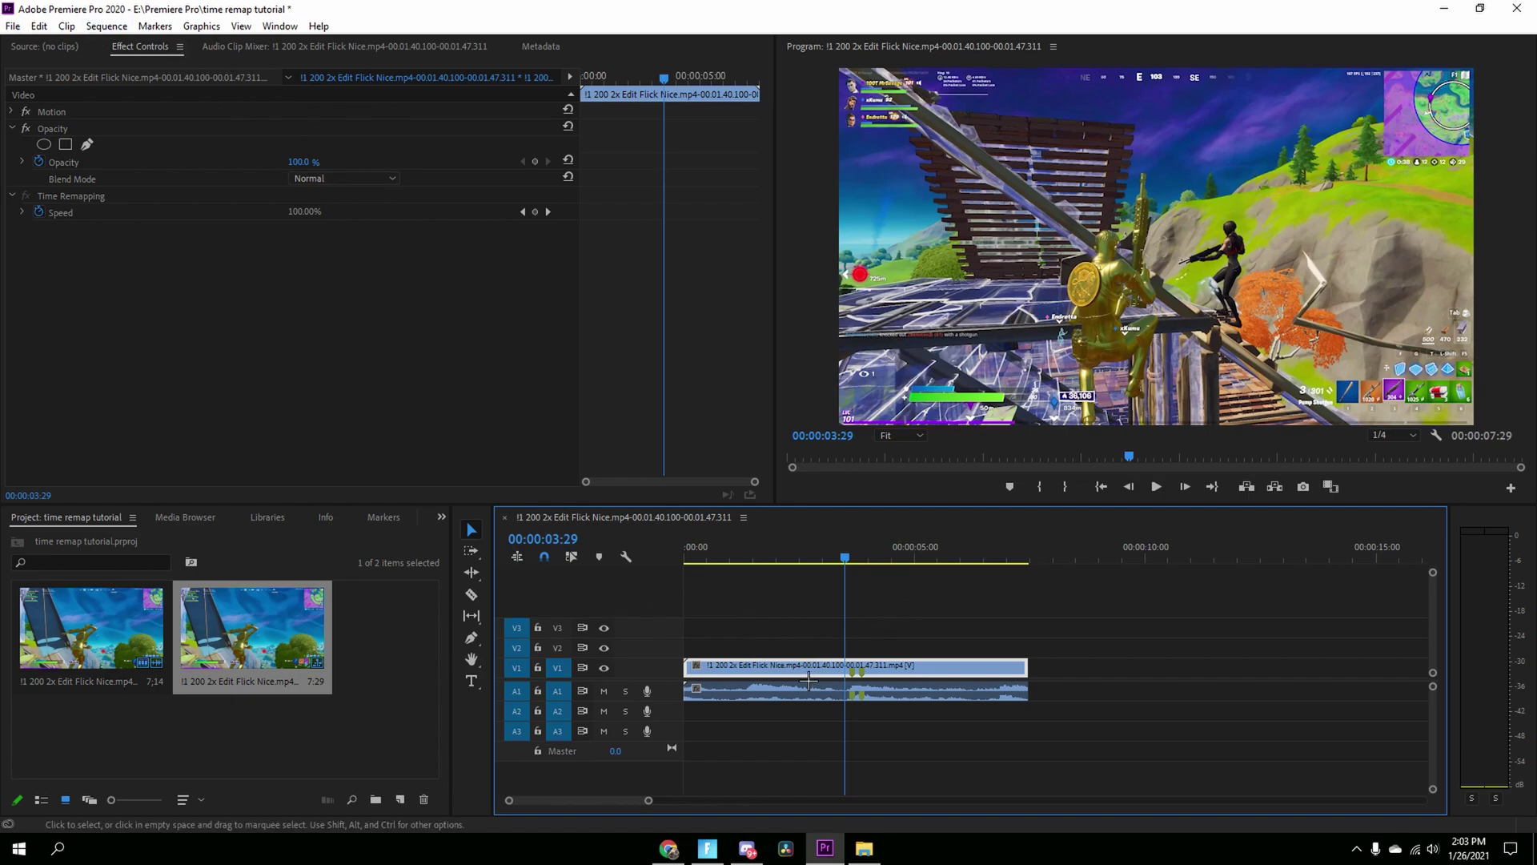
Step: Clear all existing markers from the gameplay clip and delete its audio portion from the timeline
key("space")
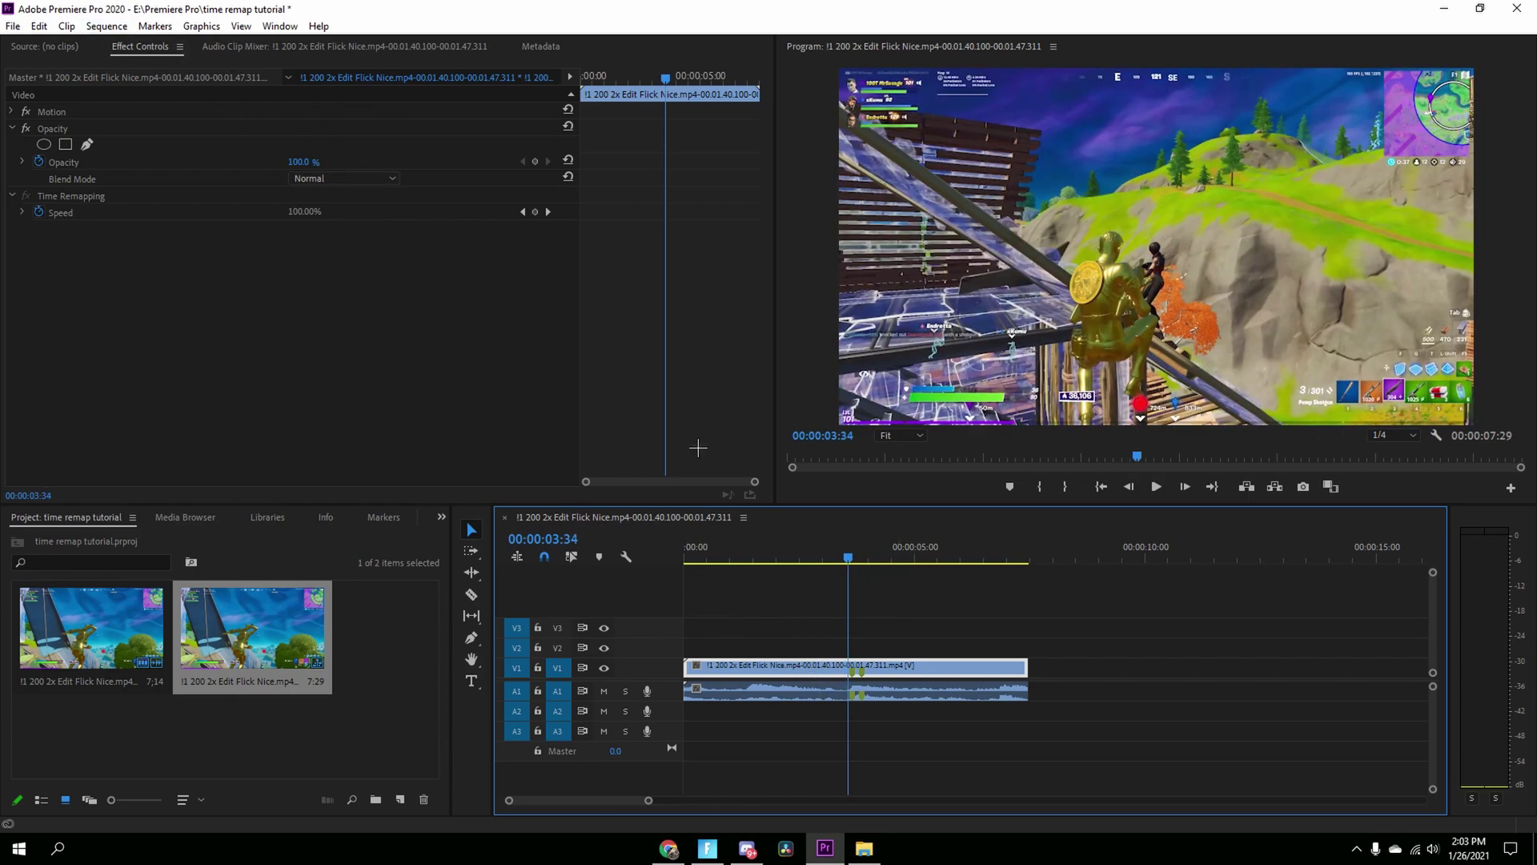
double_click(296, 611)
right_click(387, 451)
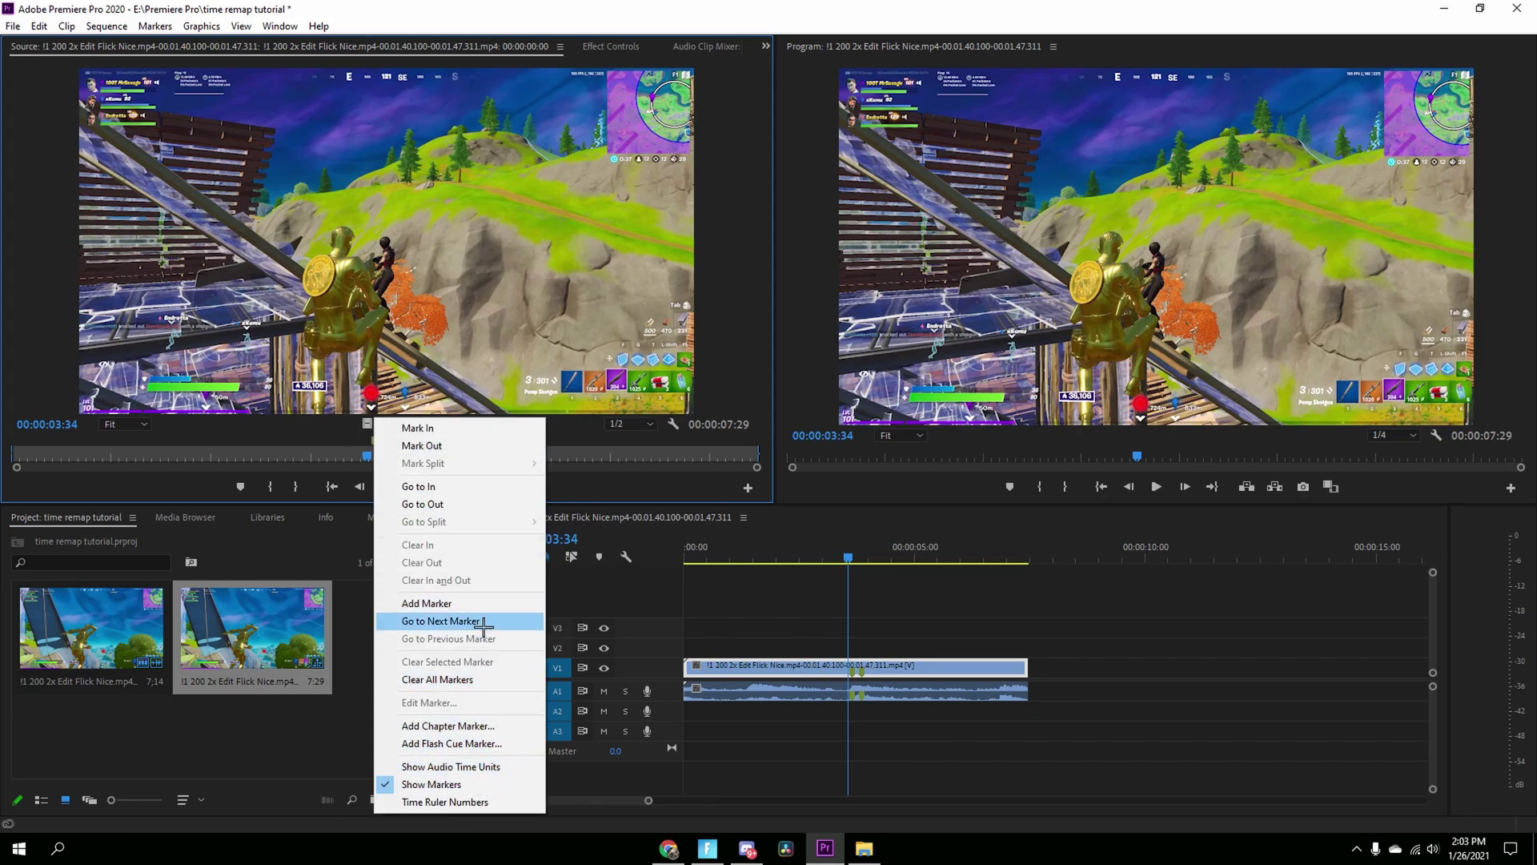
left_click(437, 679)
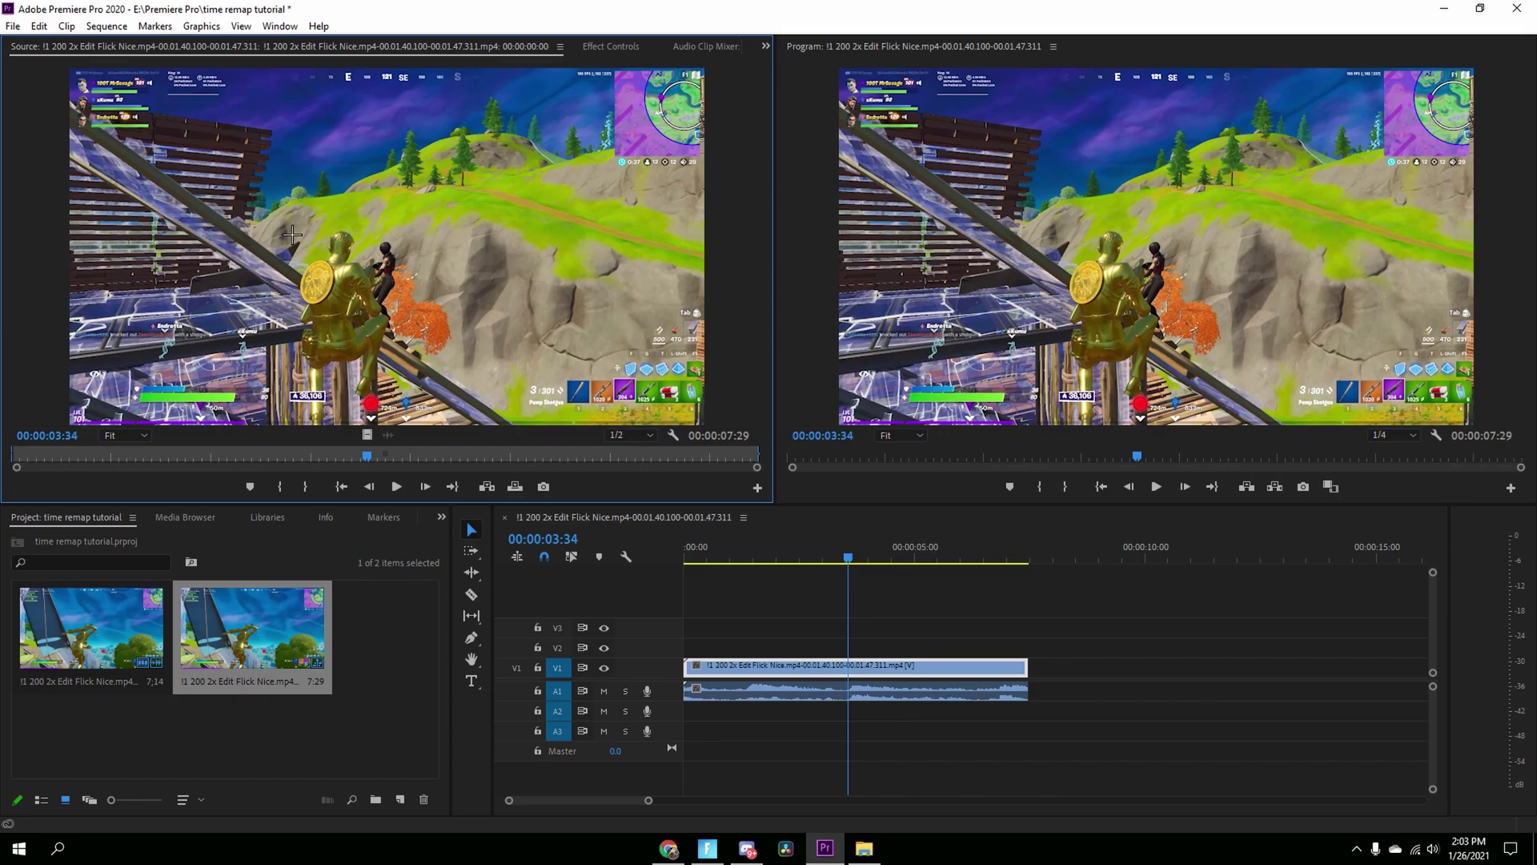
left_click(610, 49)
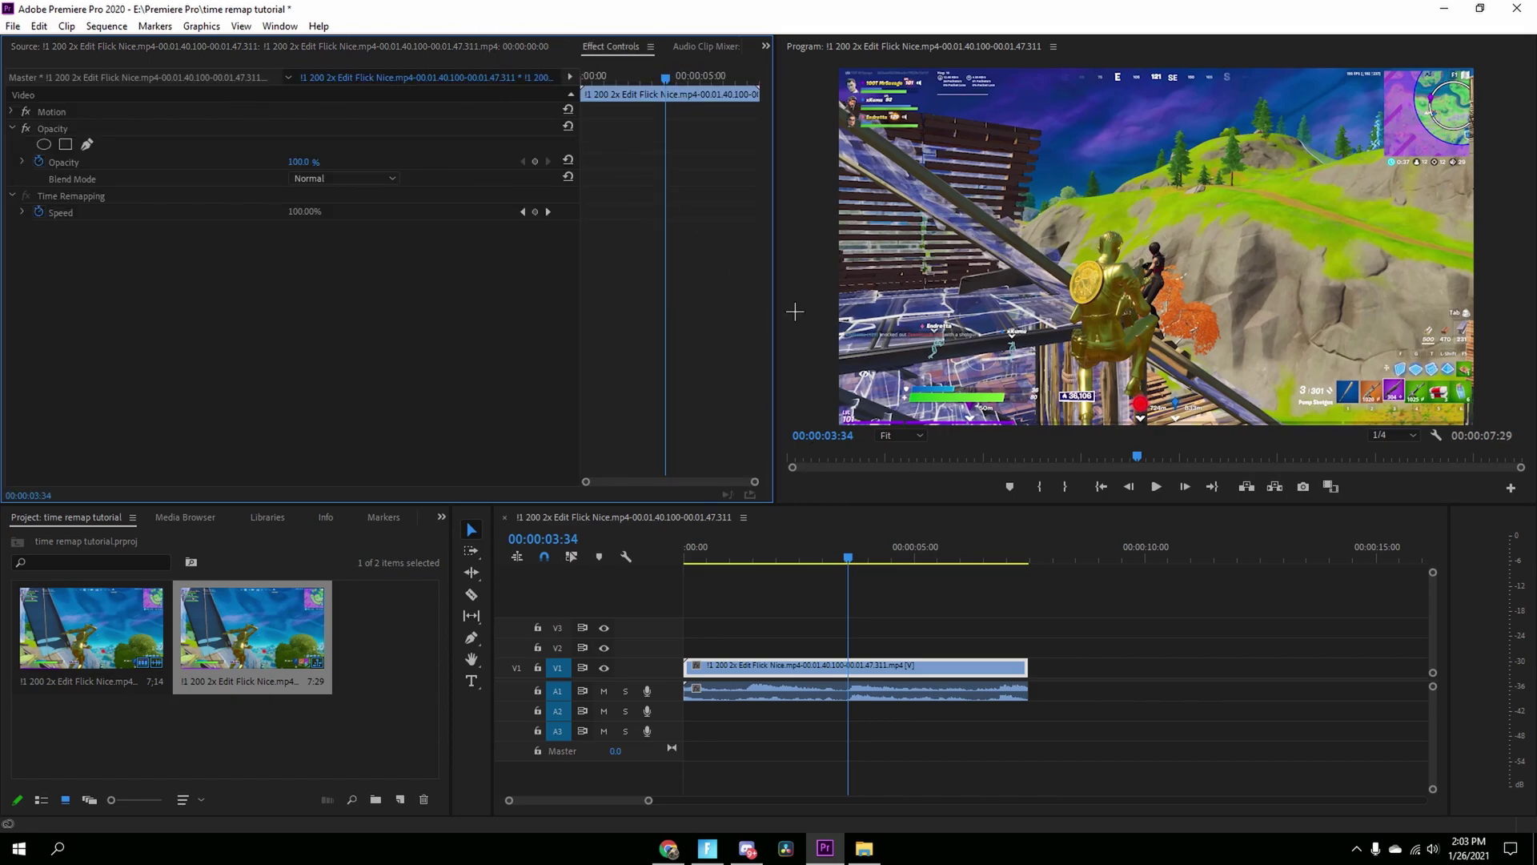
left_click(887, 693, "alt")
key("Delete")
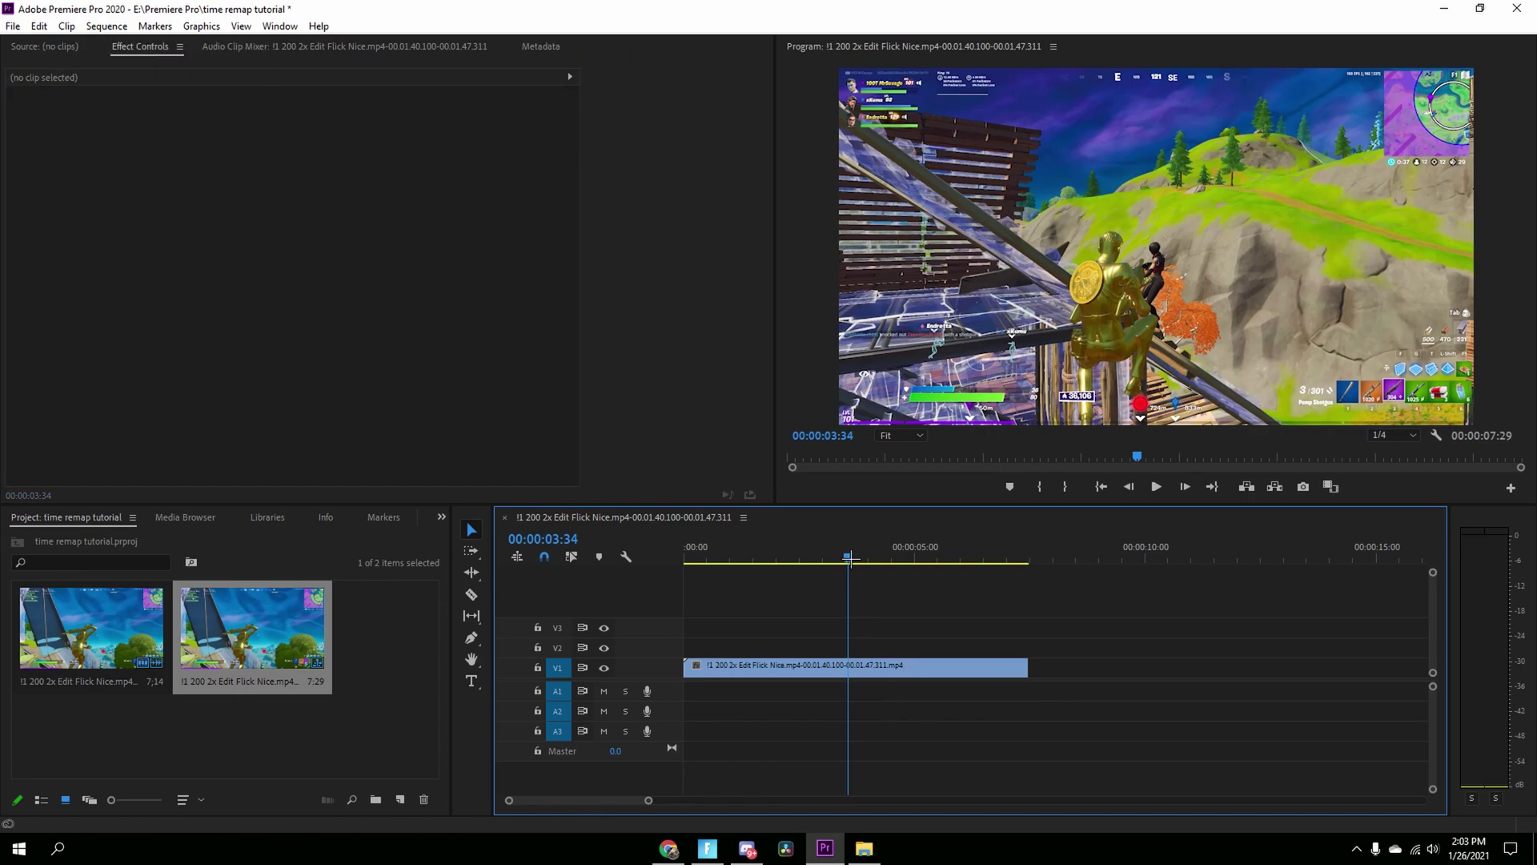
Step: Step frame by frame to the shot at 00:00:03:38 and add a marker on the video clip there
left_click(886, 667)
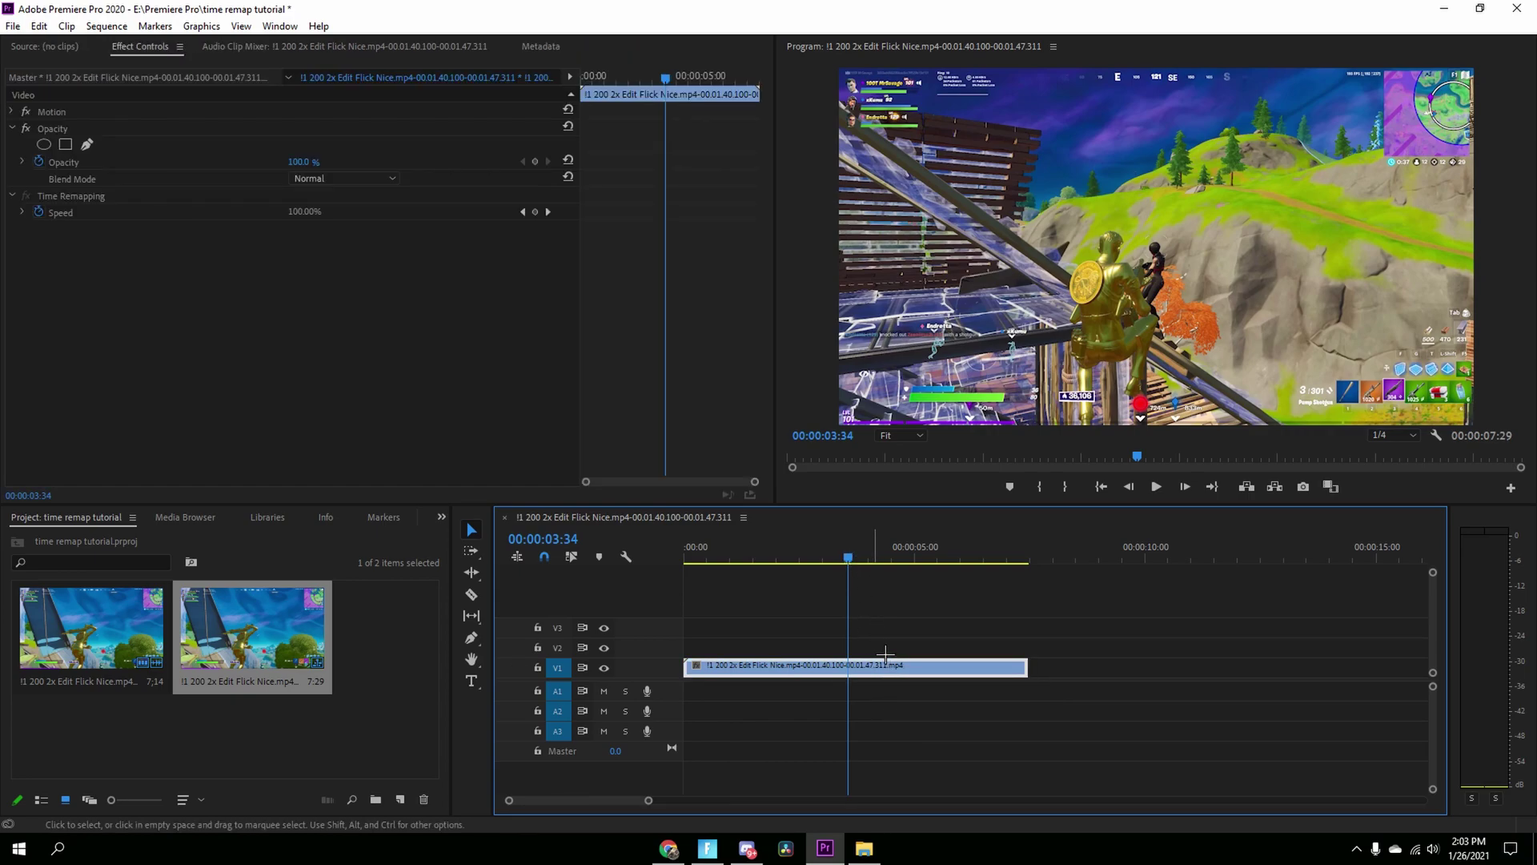
key("Right")
key("Right")
key("Right")
key("Right")
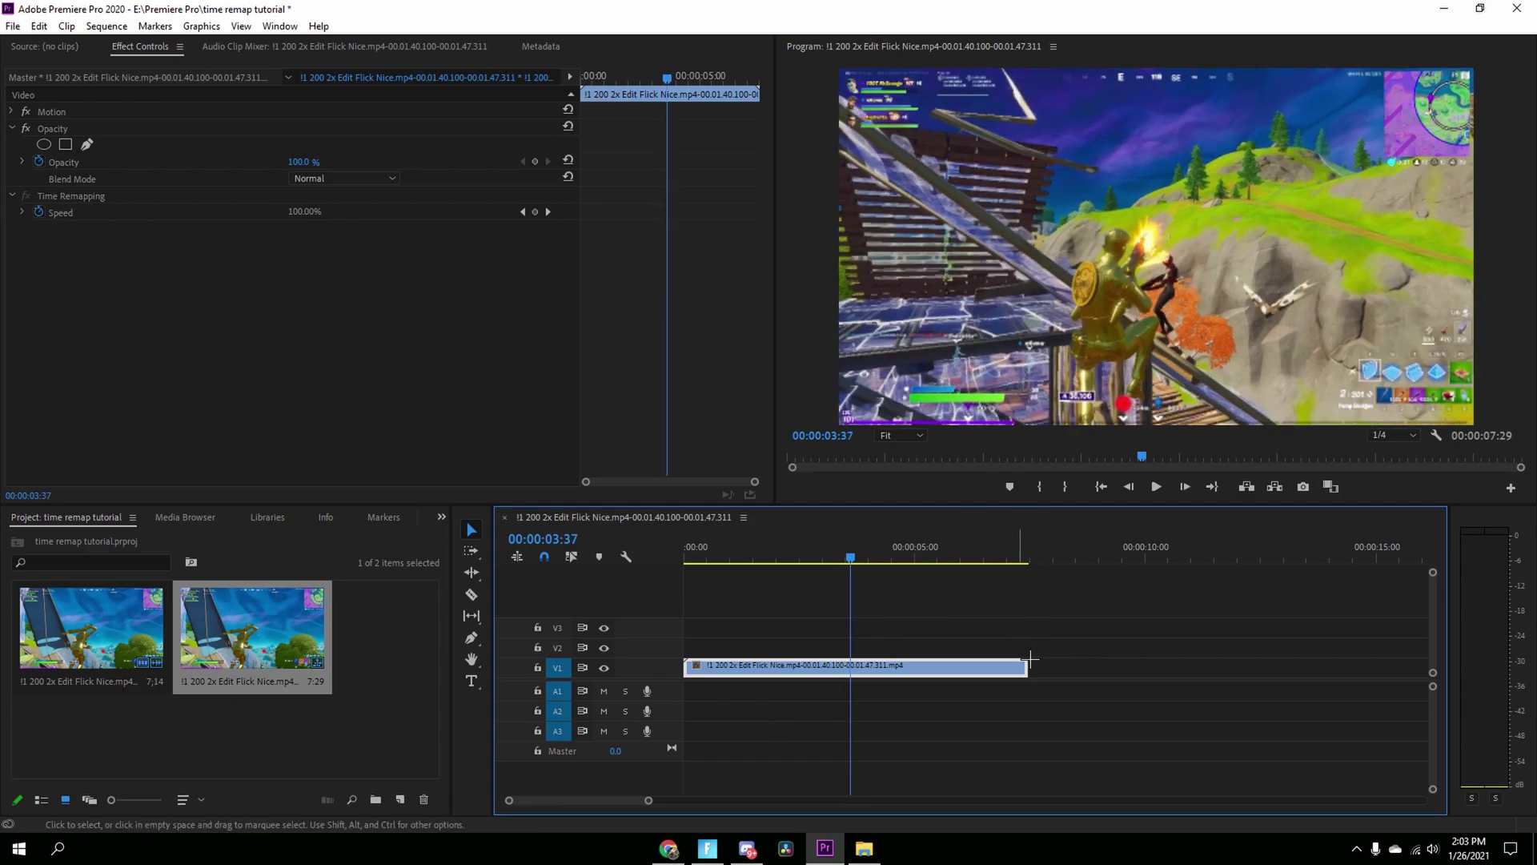
key("Left")
key("Left")
key("Left")
key("Left")
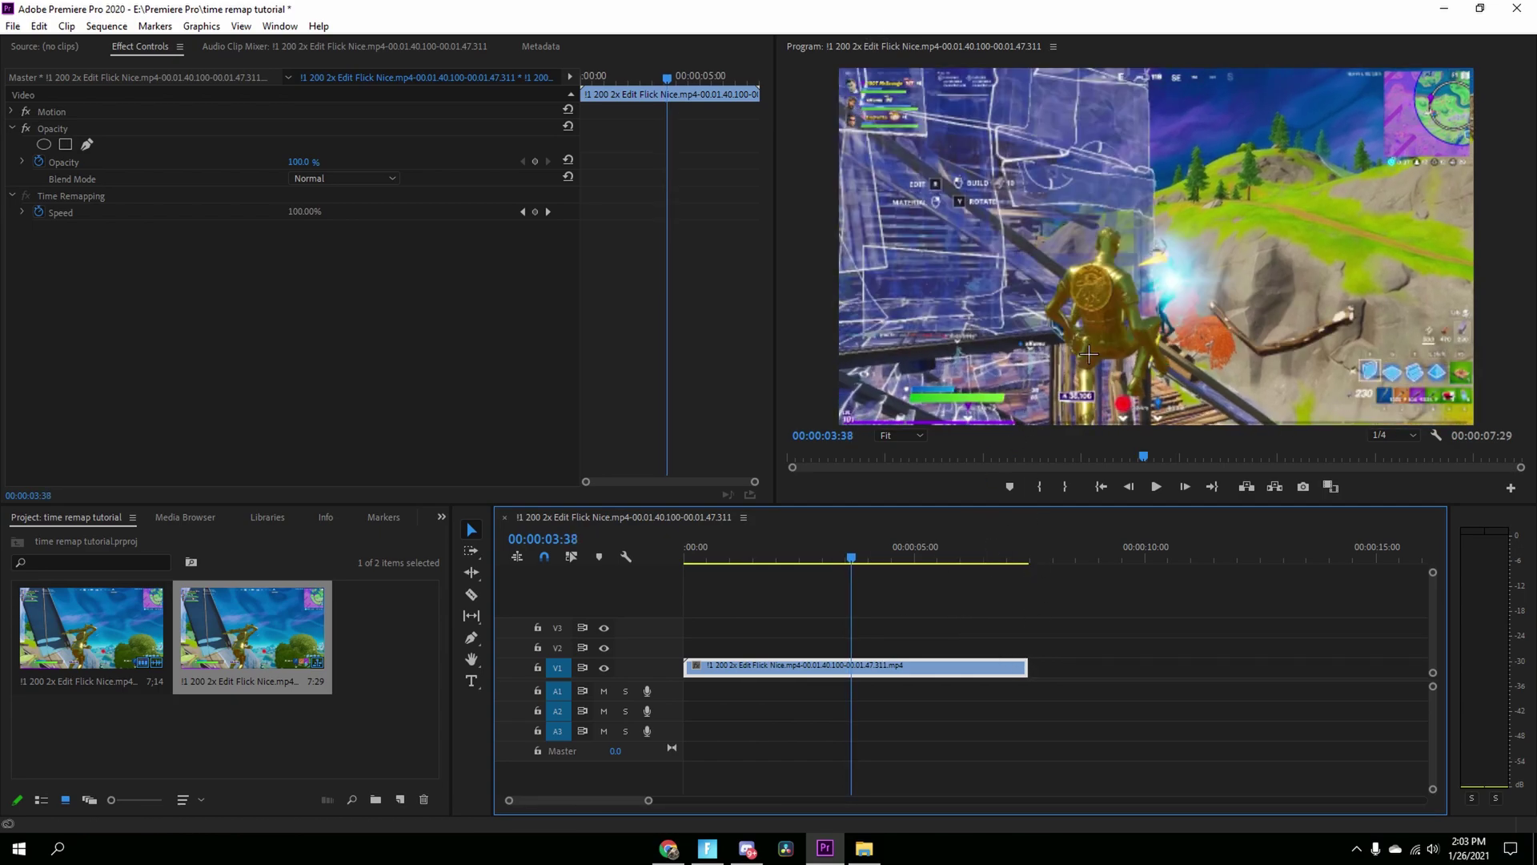
key("Right")
key("Right")
key("Right")
key("Right")
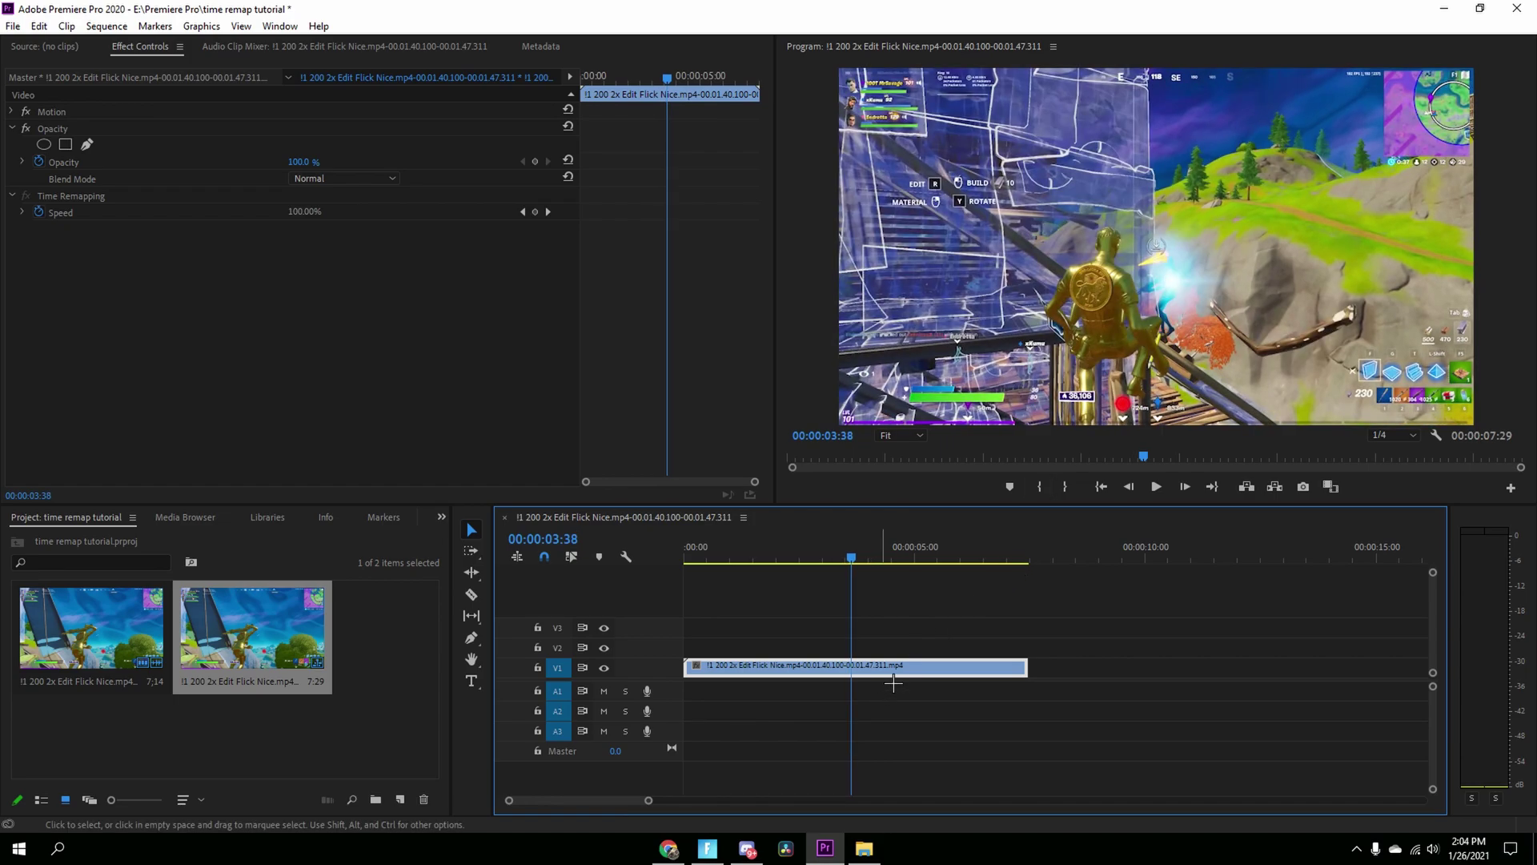
key("m")
Step: Add the song "AJ Gravity - Brag (Lyrics)" from File Explorer to the start of audio track A2 and close File Explorer
left_click(864, 848)
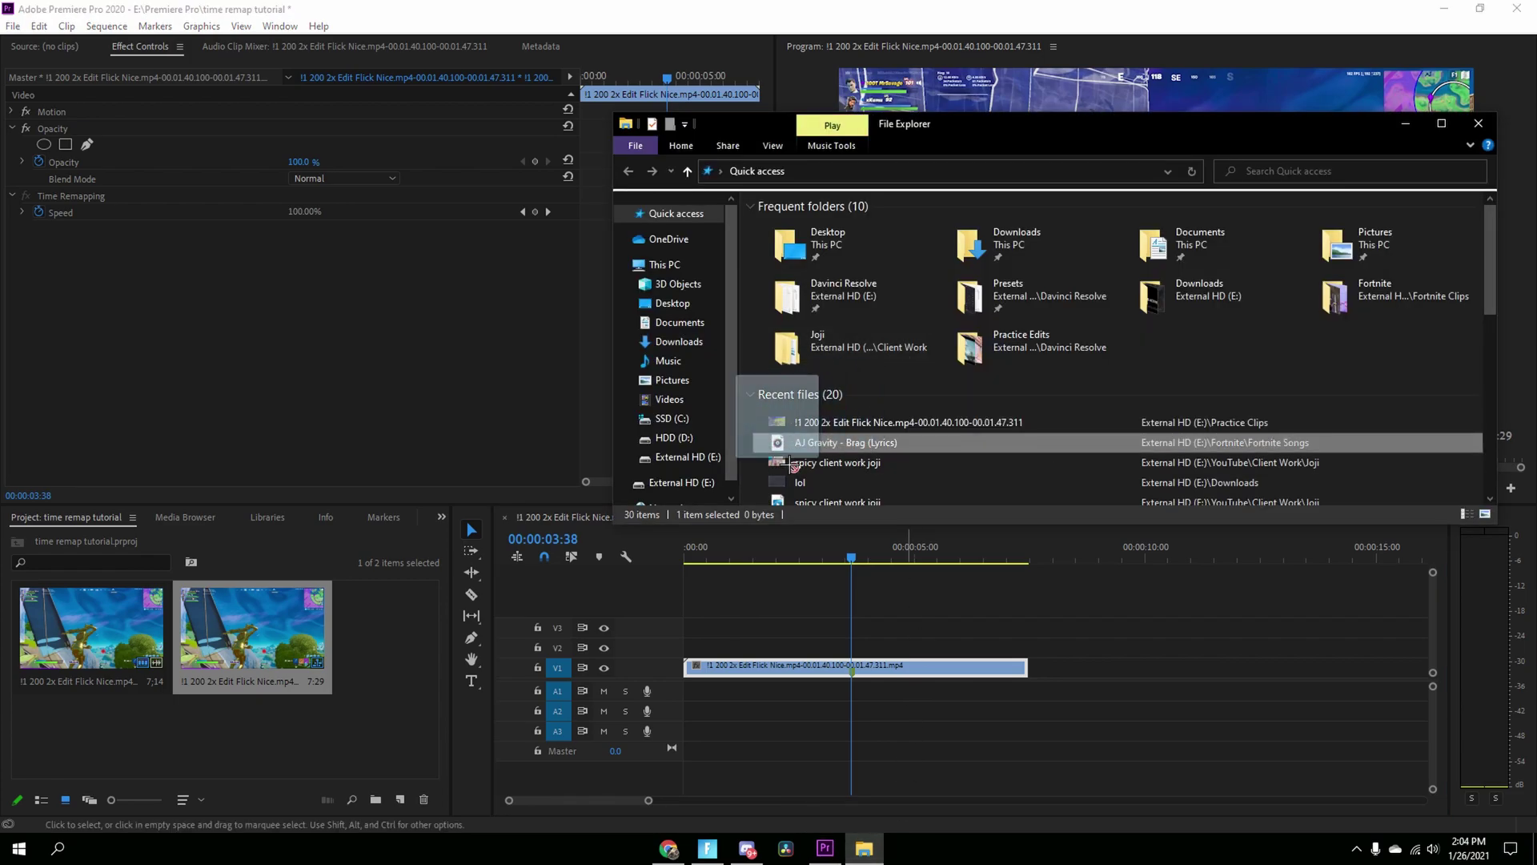
left_click_drag(792, 464, 696, 715)
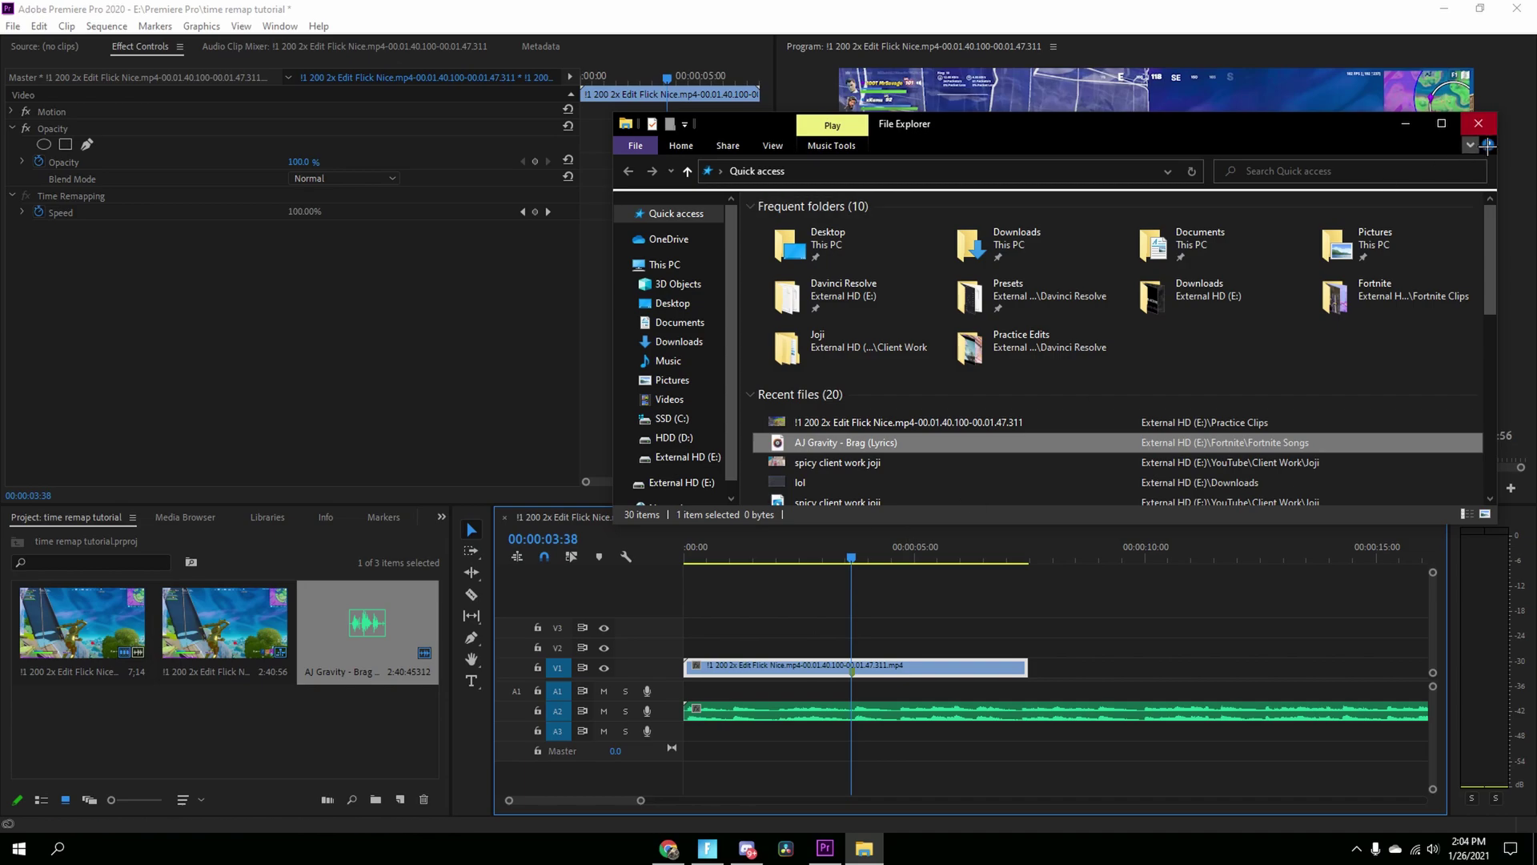
left_click(1478, 122)
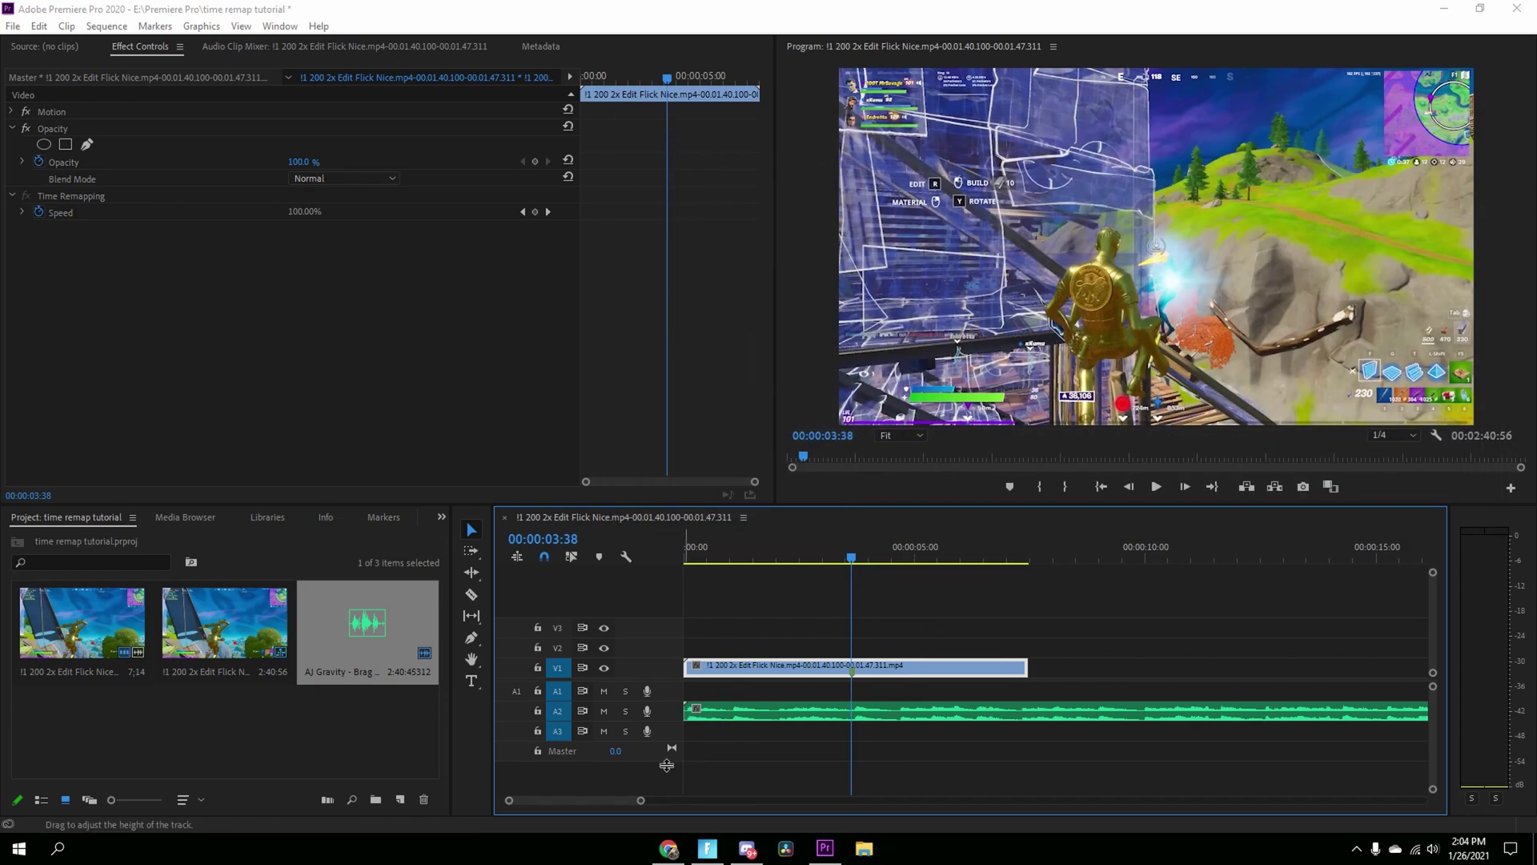
Step: Enlarge the Audio 2 track and trim the song's beginning so its marker lines up with the video clip's marker
left_click_drag(640, 799, 685, 800)
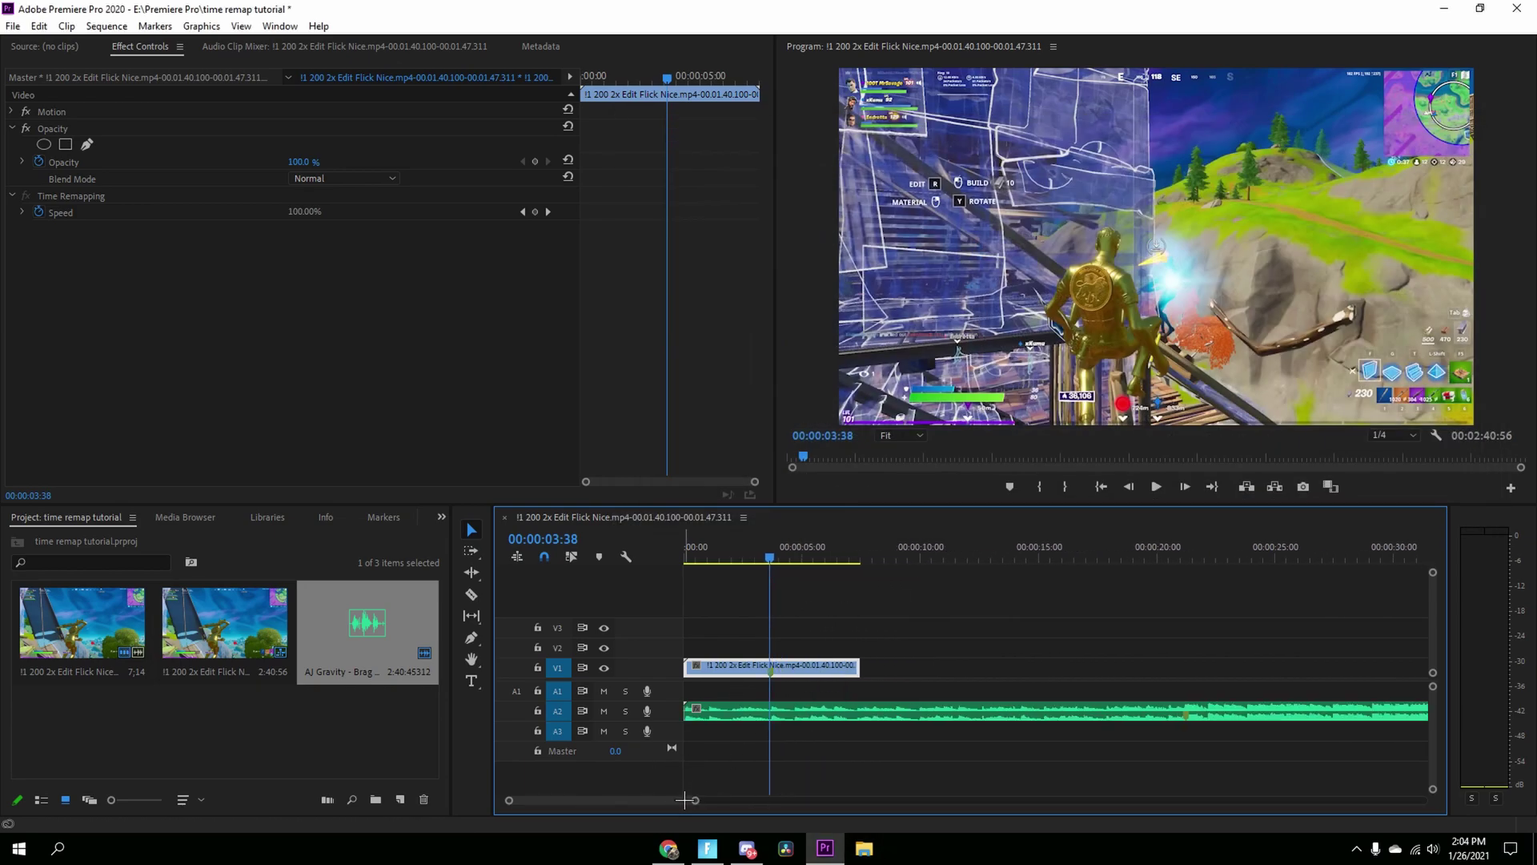
left_click_drag(790, 557, 1108, 595)
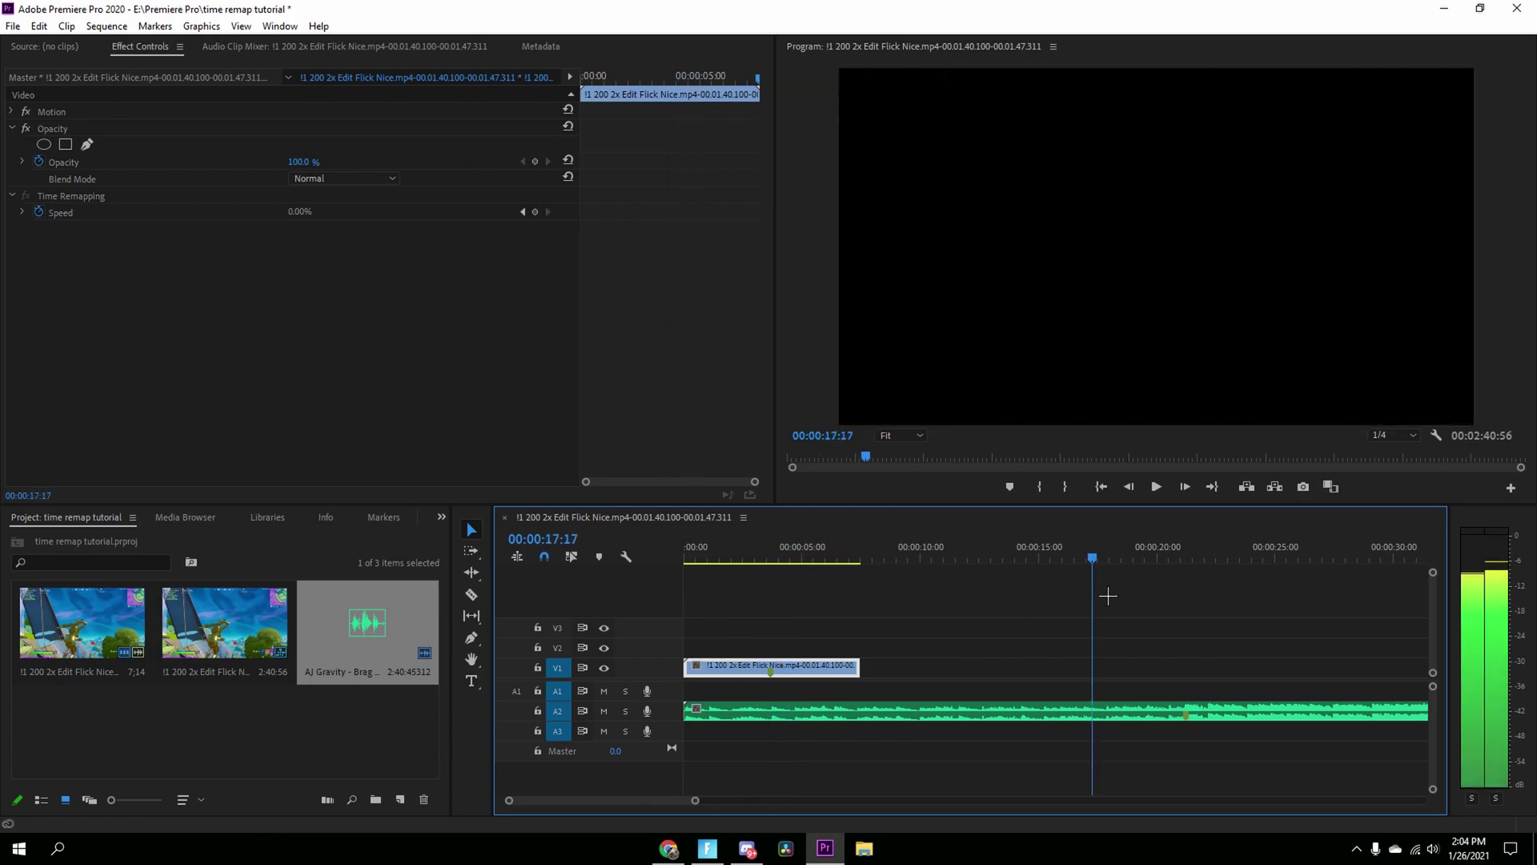
left_click(945, 711)
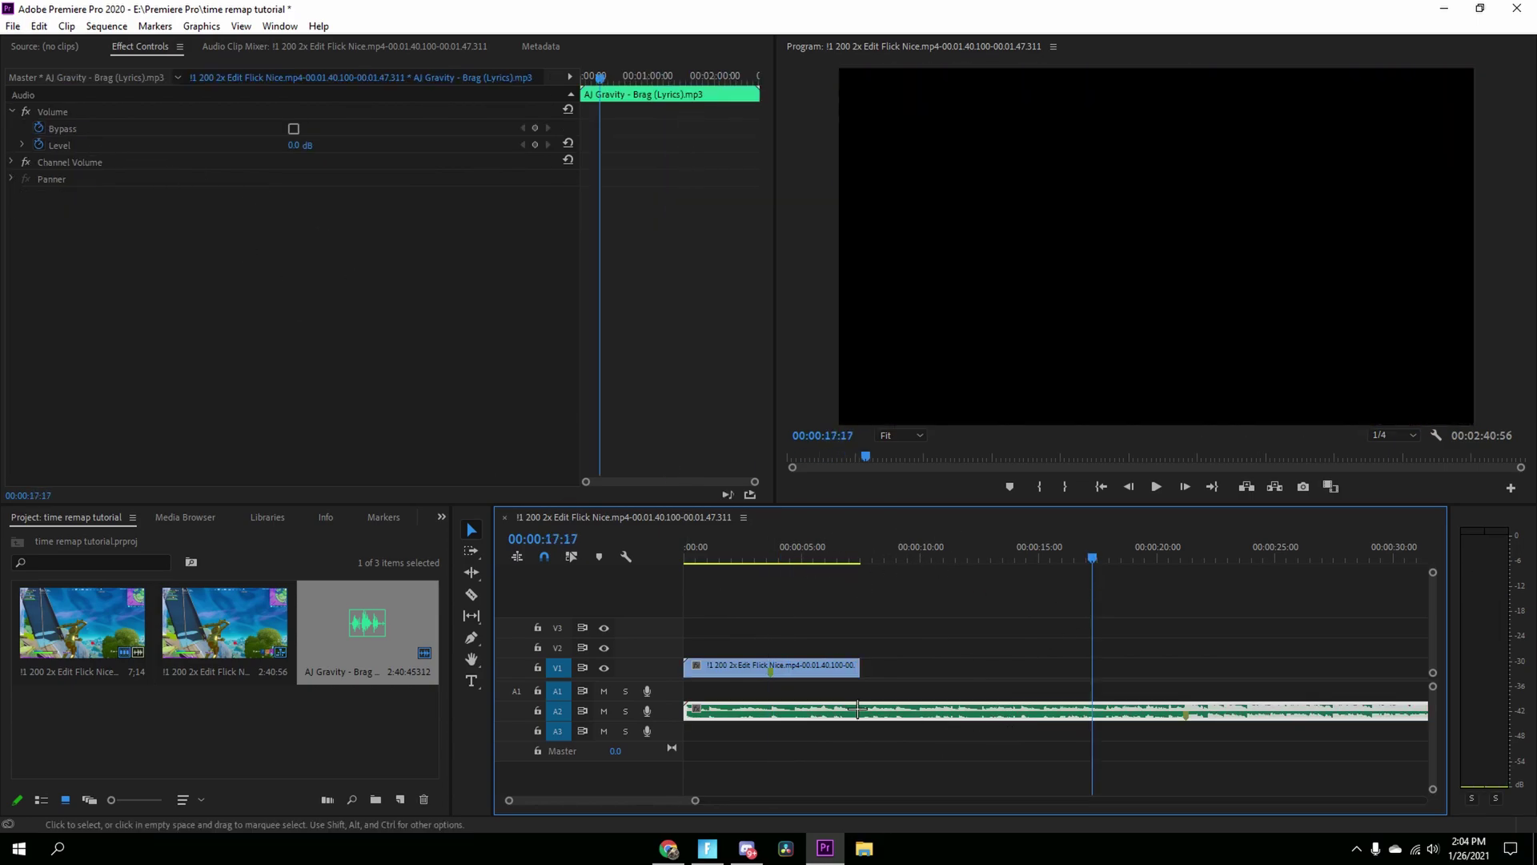
left_click_drag(670, 721, 670, 751)
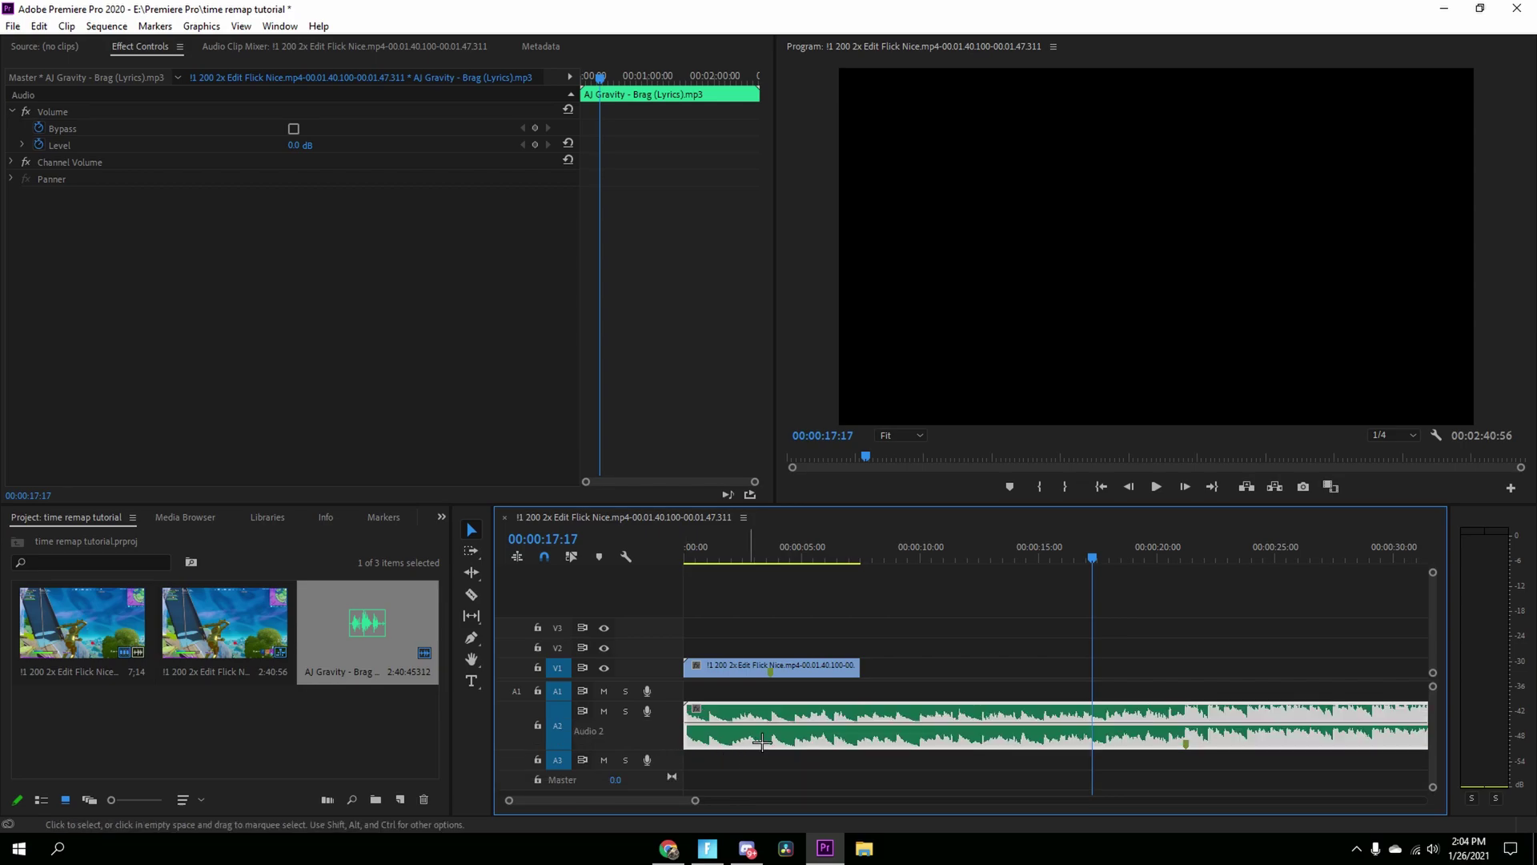
left_click_drag(761, 725, 687, 724)
Step: Lower the song's volume level to -17.9 dB while playing the sequence from the start, and save the project
left_click_drag(809, 558, 686, 588)
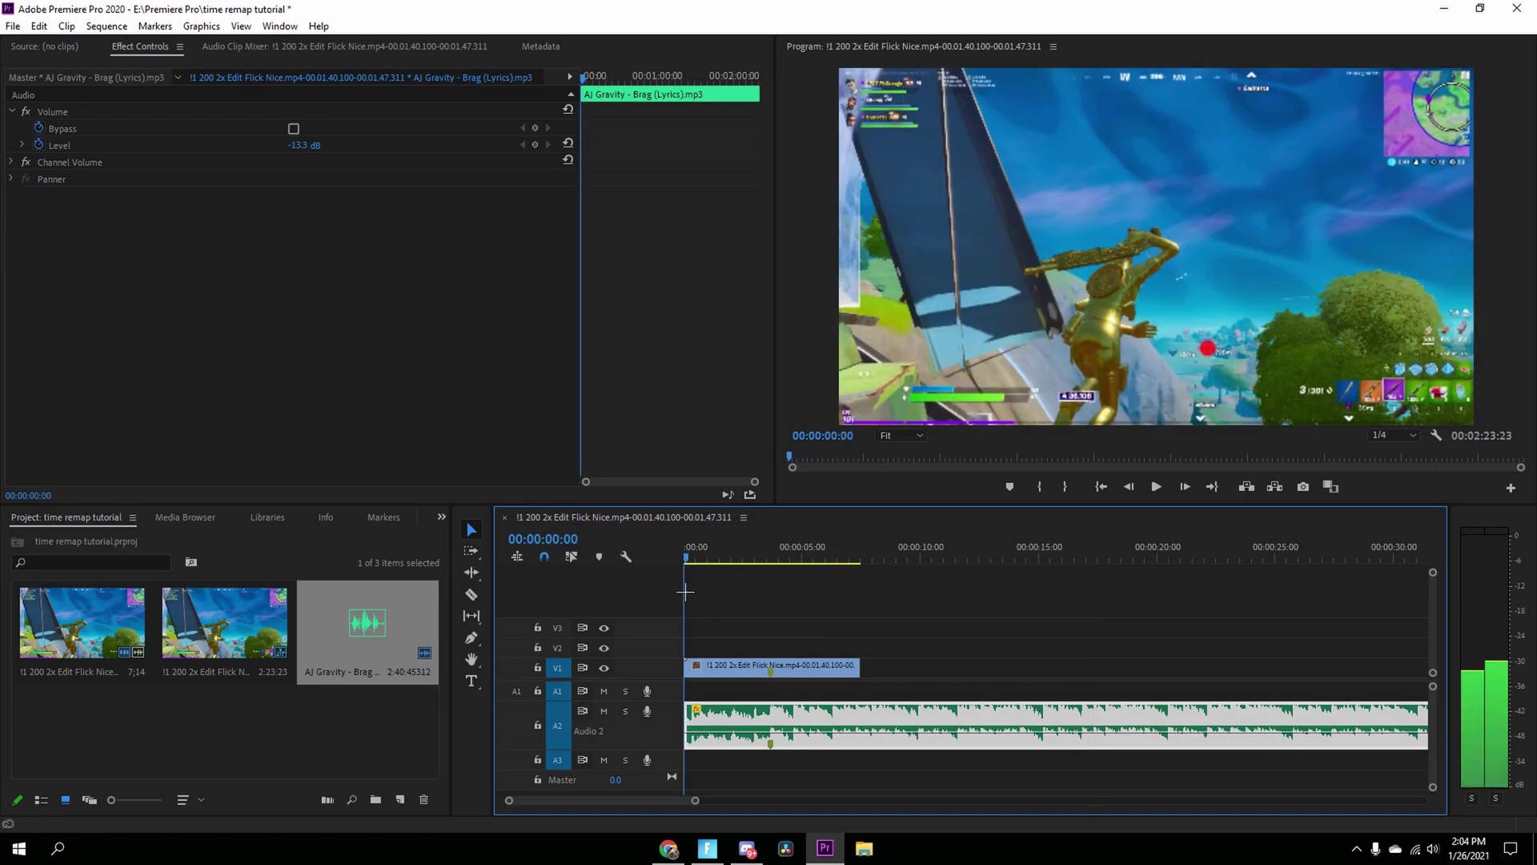
key("space")
key("space")
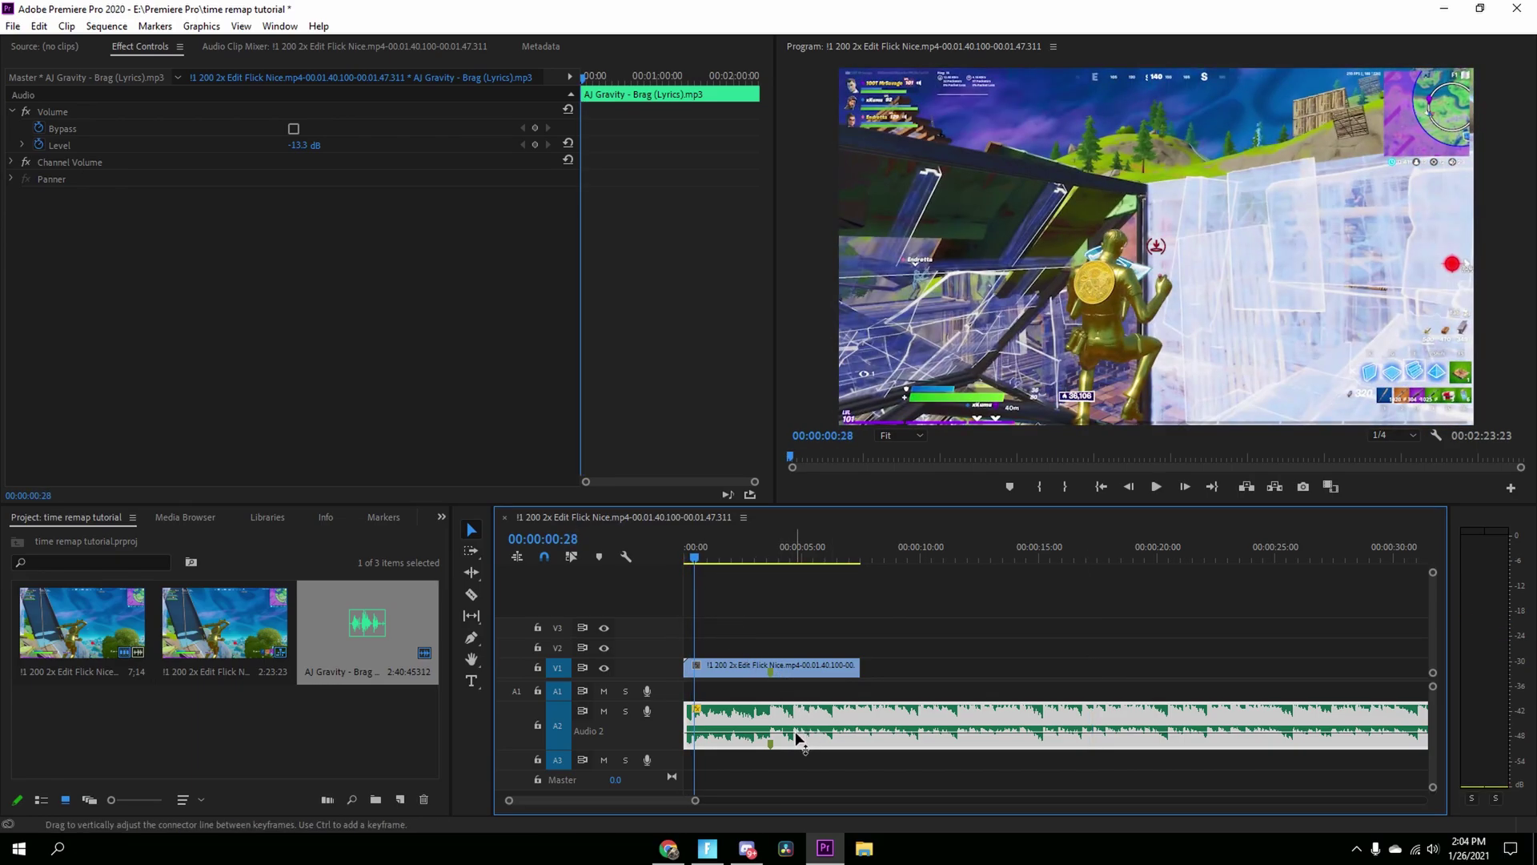
left_click_drag(795, 731, 797, 737)
key("space")
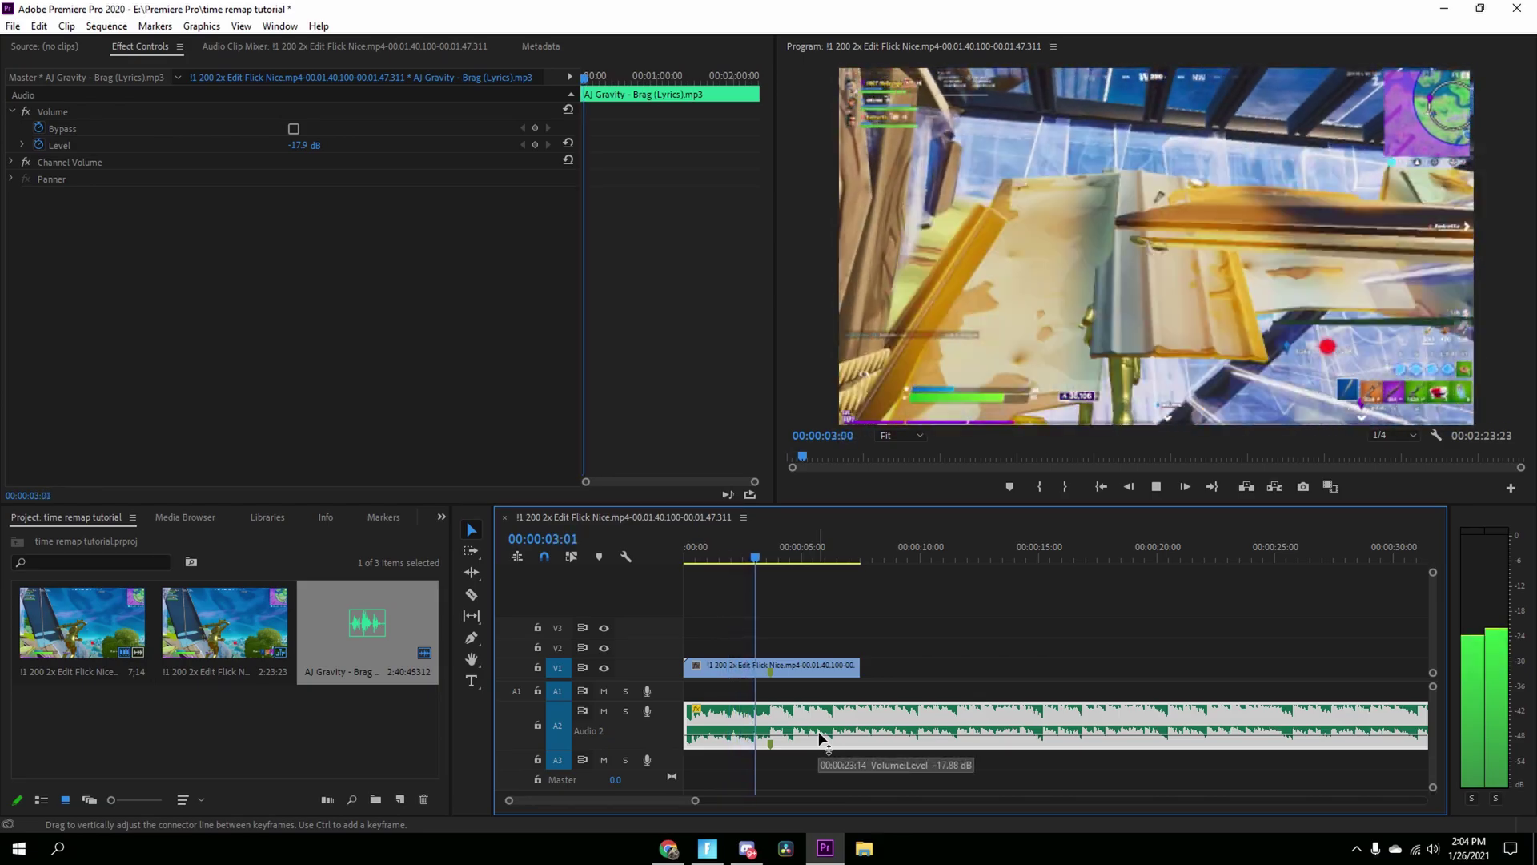
key("space")
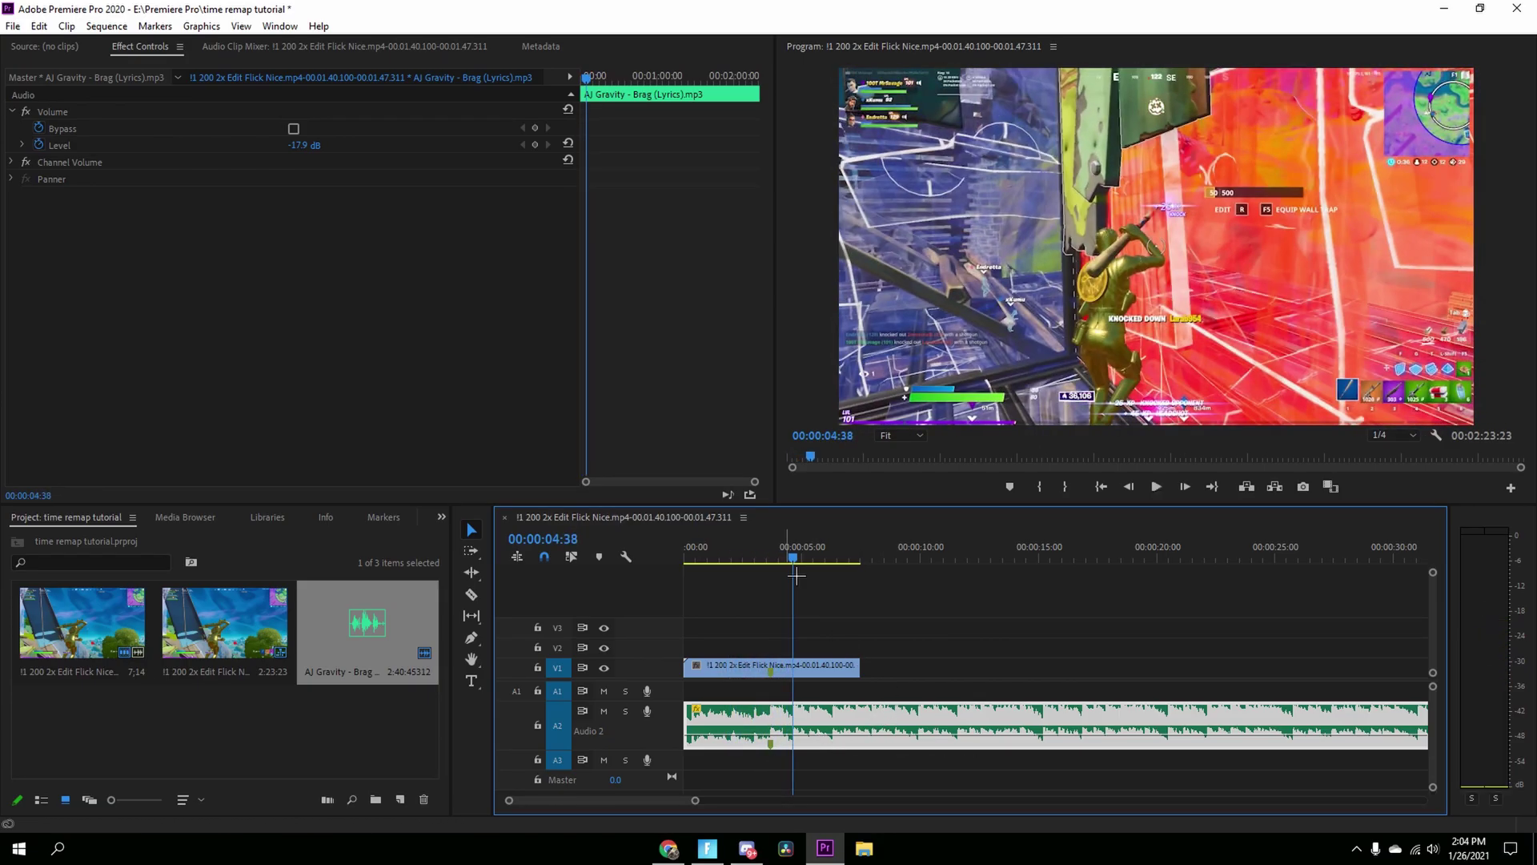
key("ctrl+s")
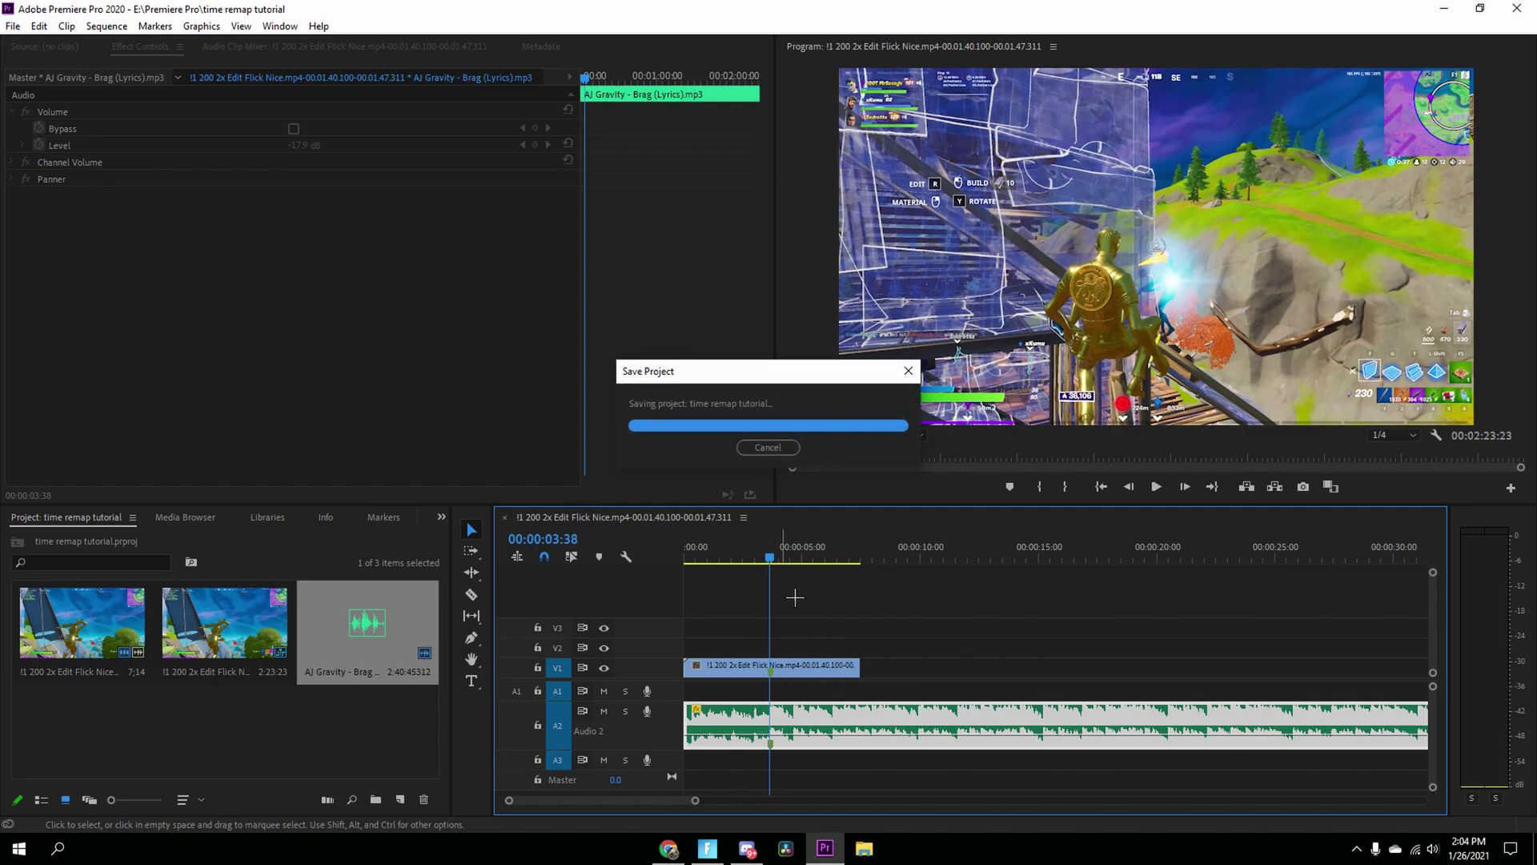
Step: Add a Time Remapping Speed keyframe to the video clip at the marker at 00:00:03:38, with the Speed graph expanded
left_click(821, 672)
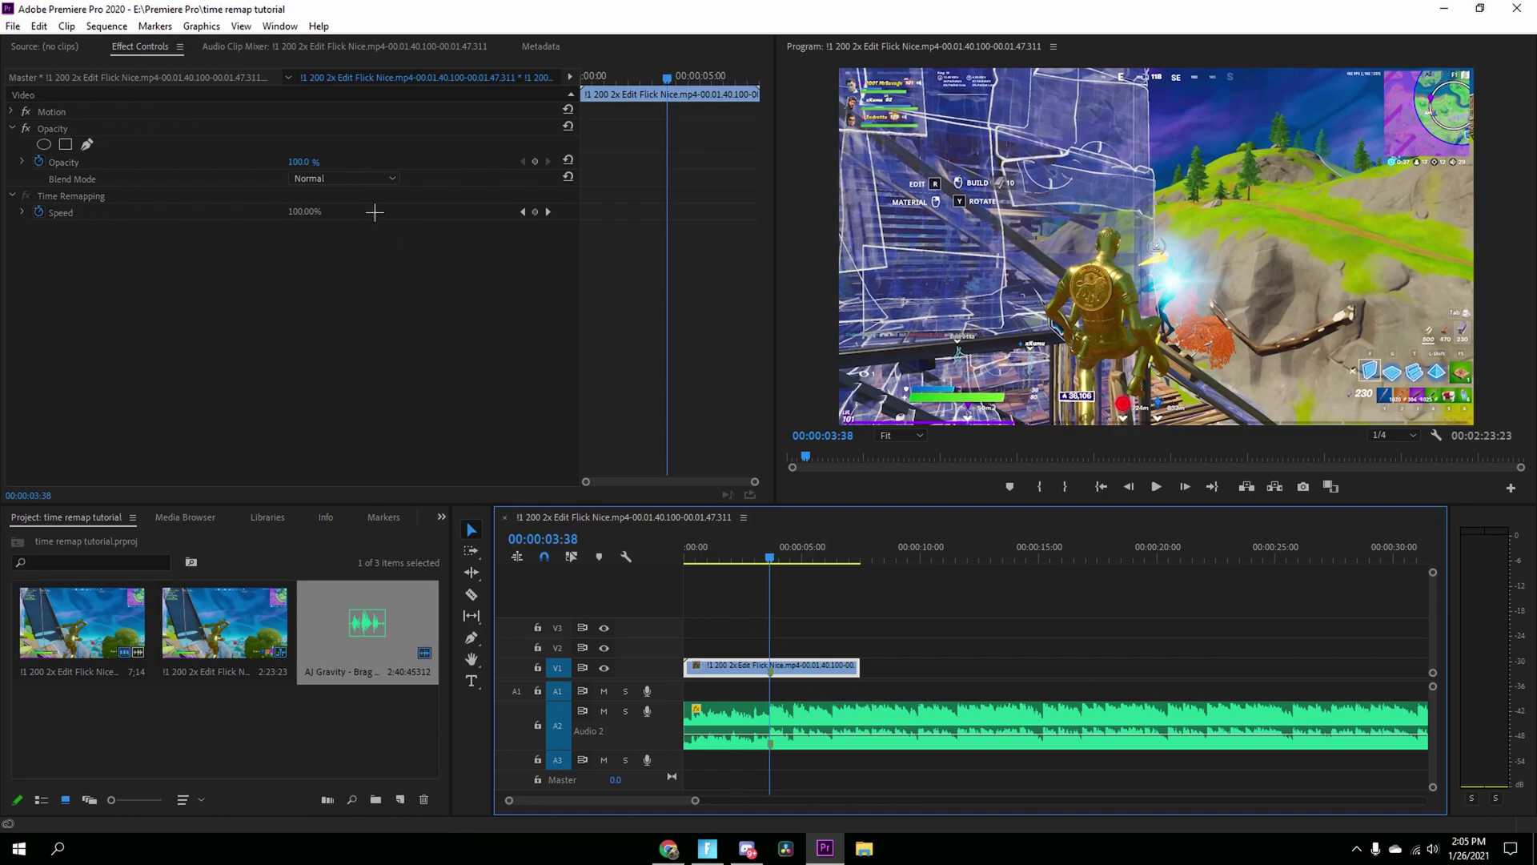
left_click(19, 197)
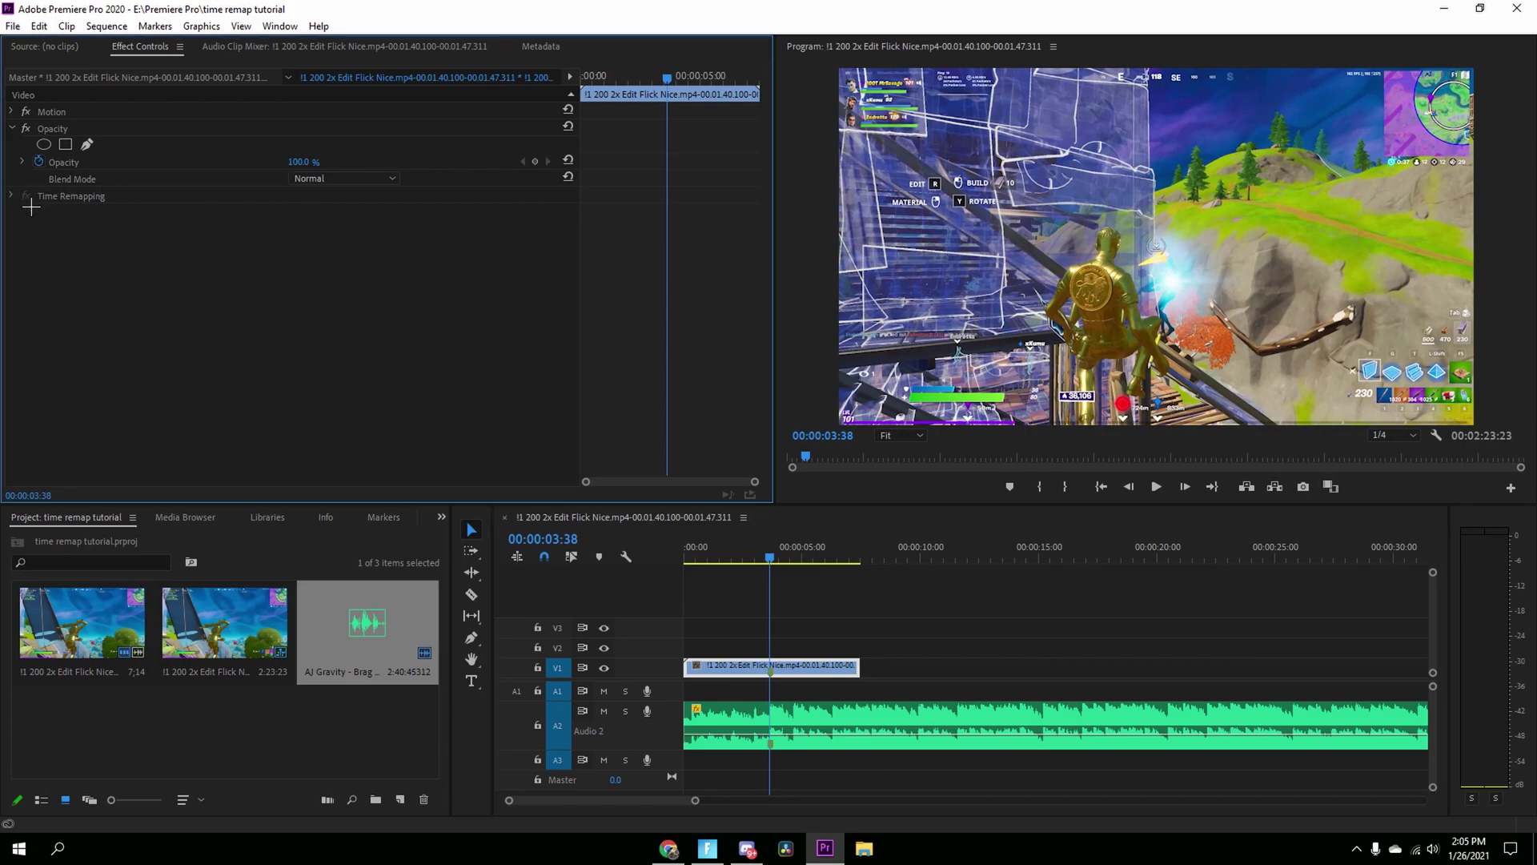
left_click(16, 197)
left_click(22, 212)
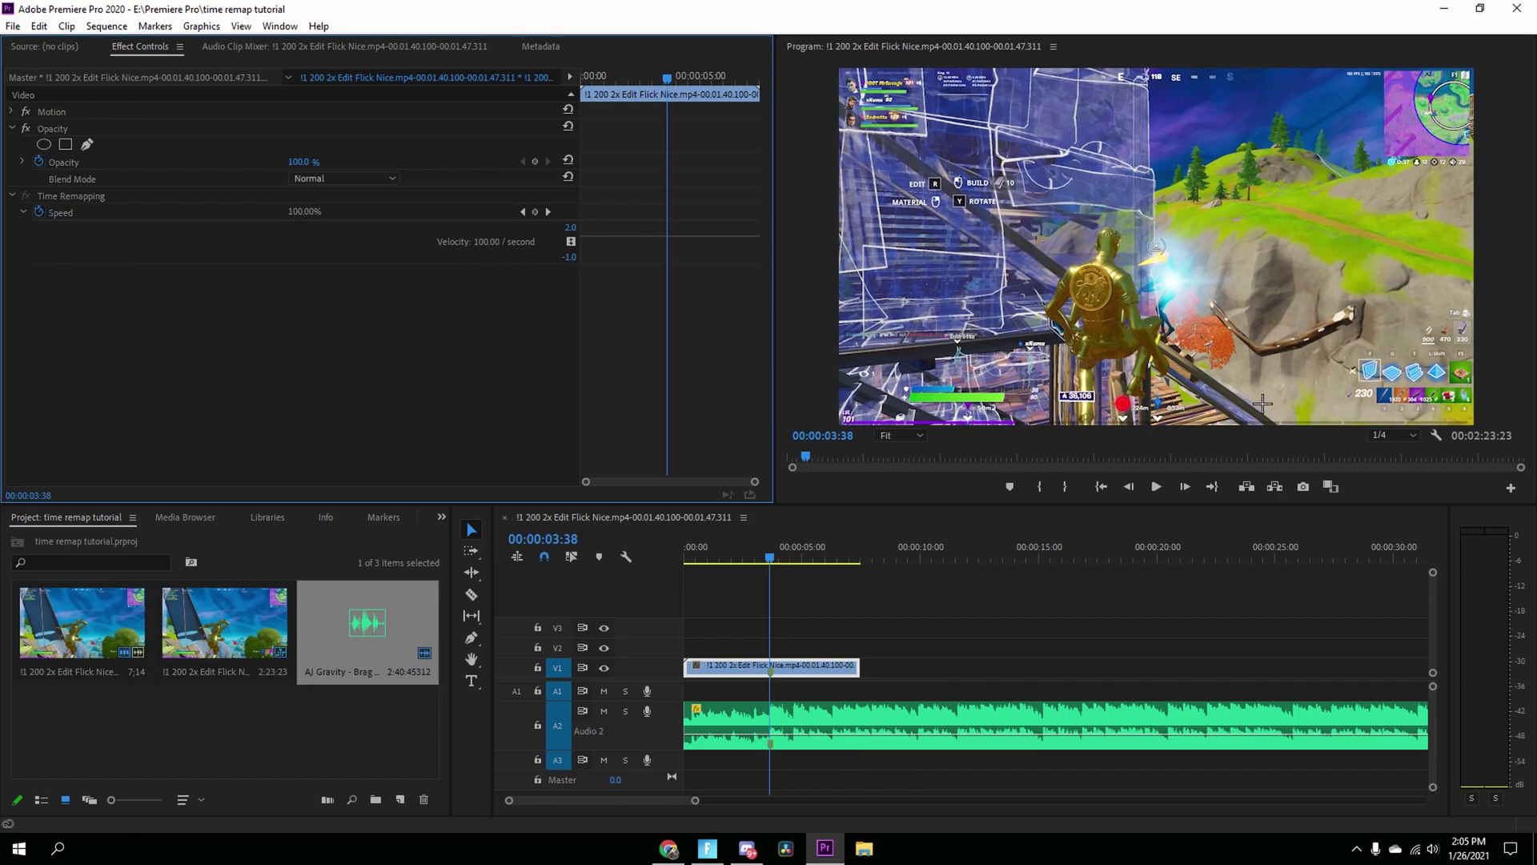
left_click(535, 211)
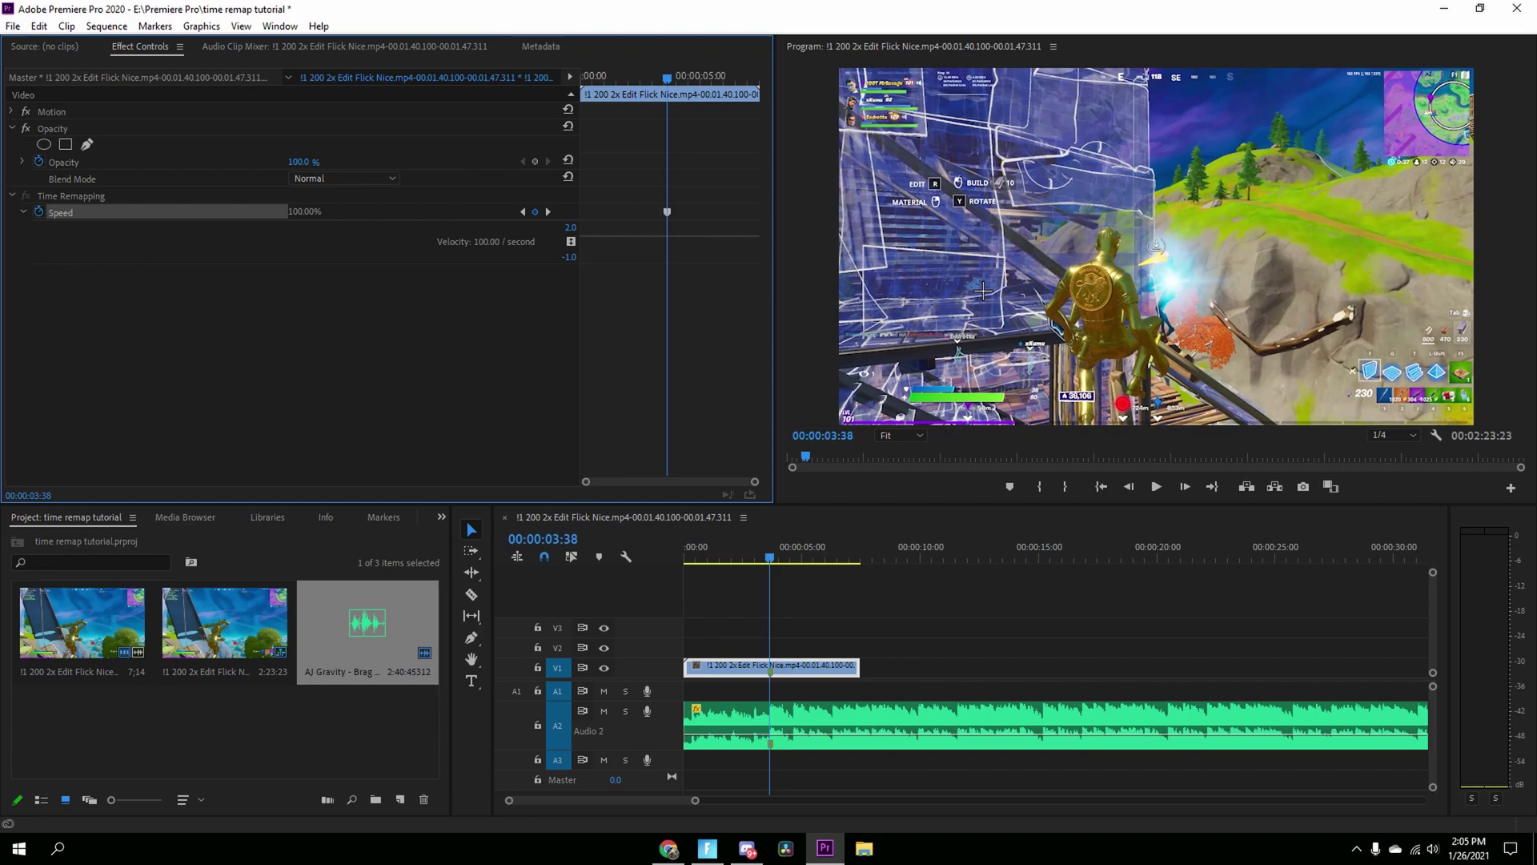
Step: Add another Time Remapping Speed keyframe to the video clip at 00:00:03:30, shortly before the existing one
key("Left")
key("Left")
key("Left")
key("Left")
key("Left")
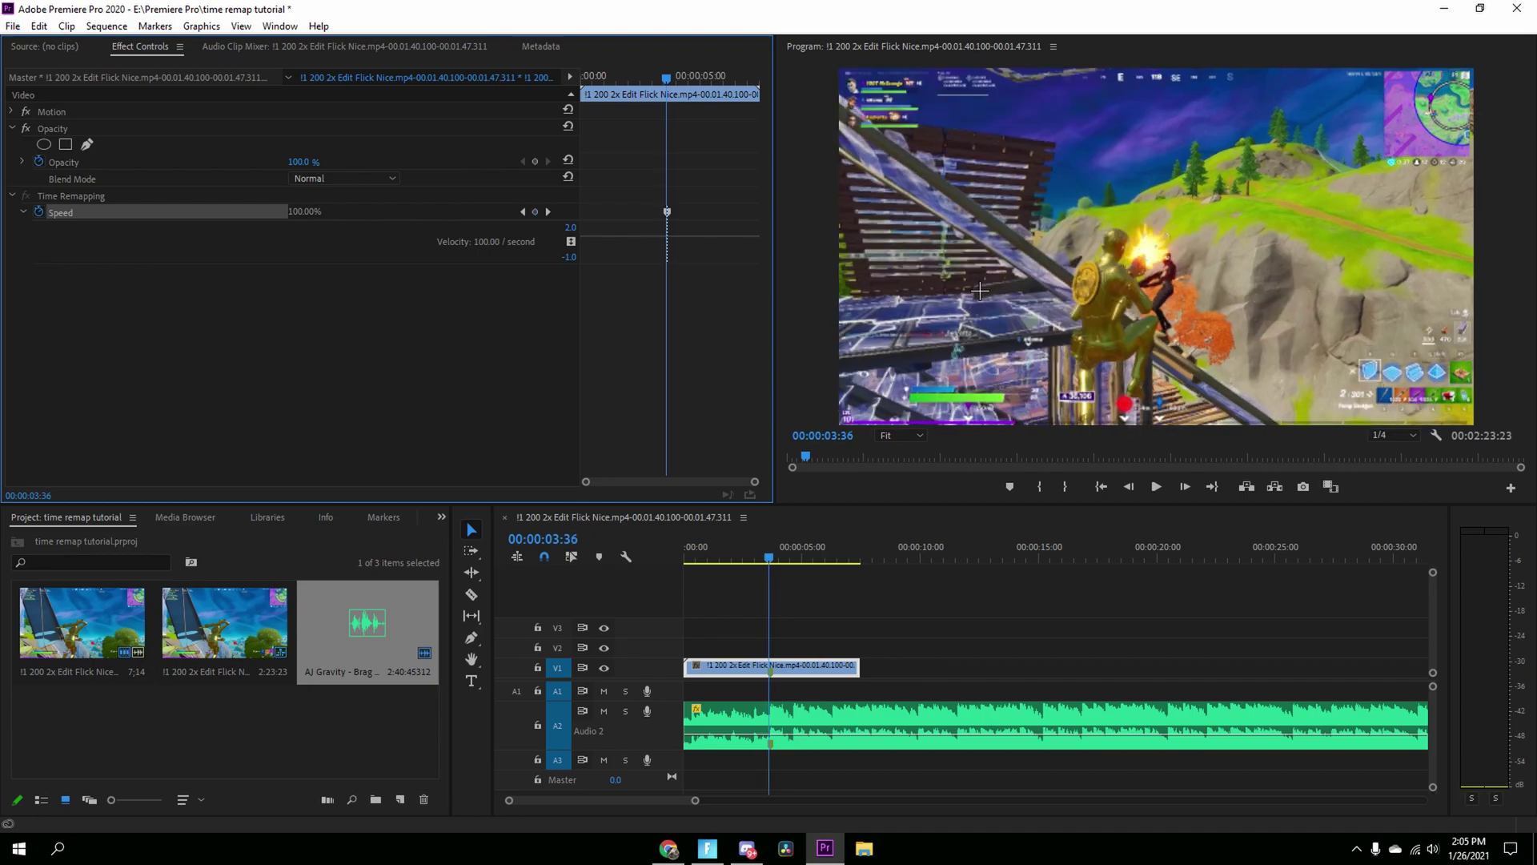
key("Left")
key("Left")
key("Left")
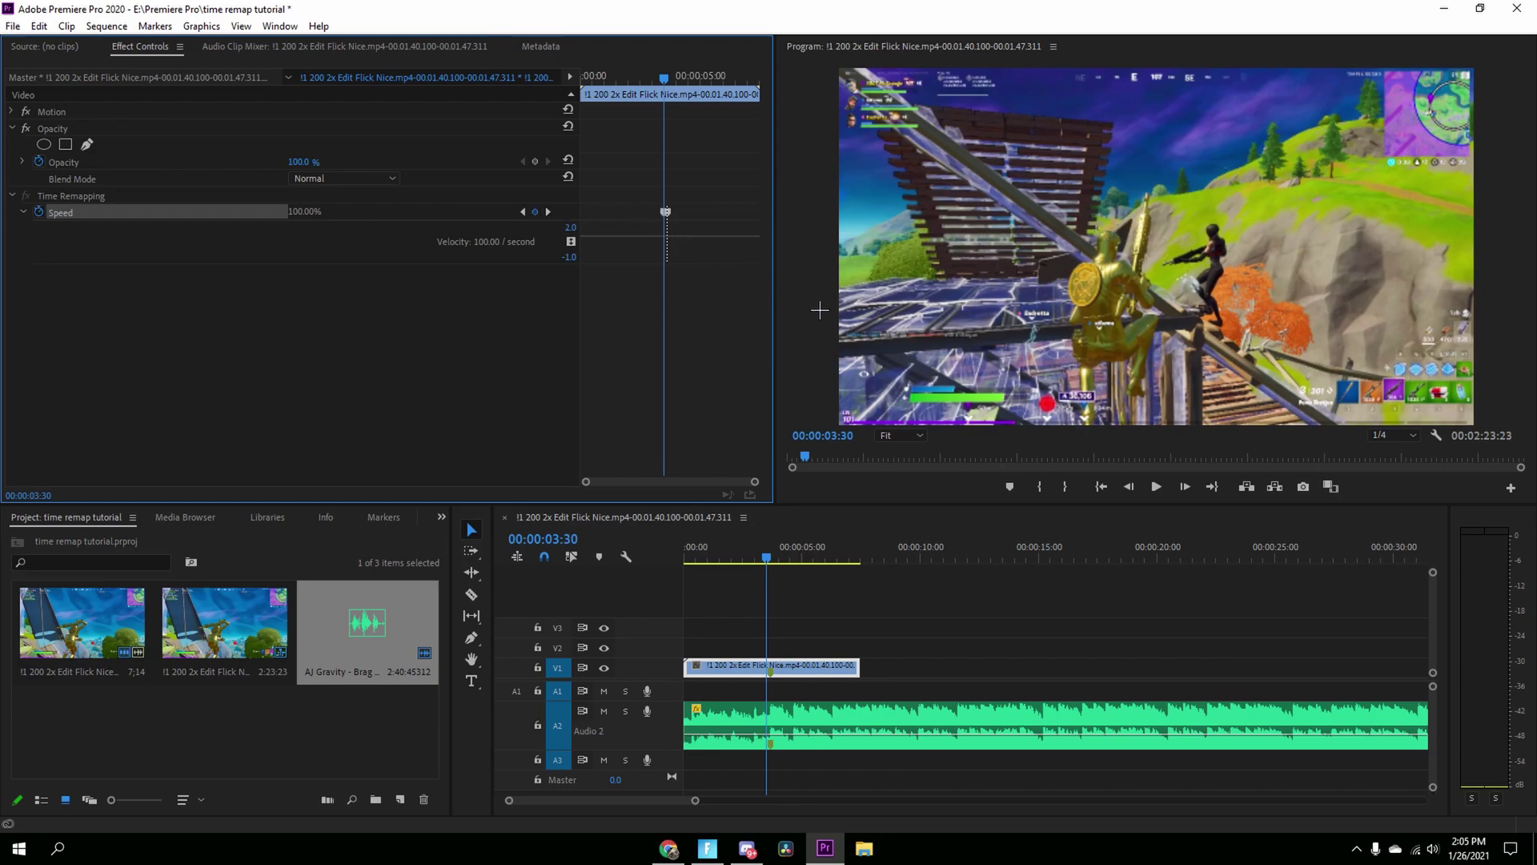
Step: Add a third Speed keyframe to the video clip at 00:00:03:14, ahead of the other two
key("Left")
key("Left")
key("Left")
key("Left")
key("Left")
key("Left")
key("Left")
key("Left")
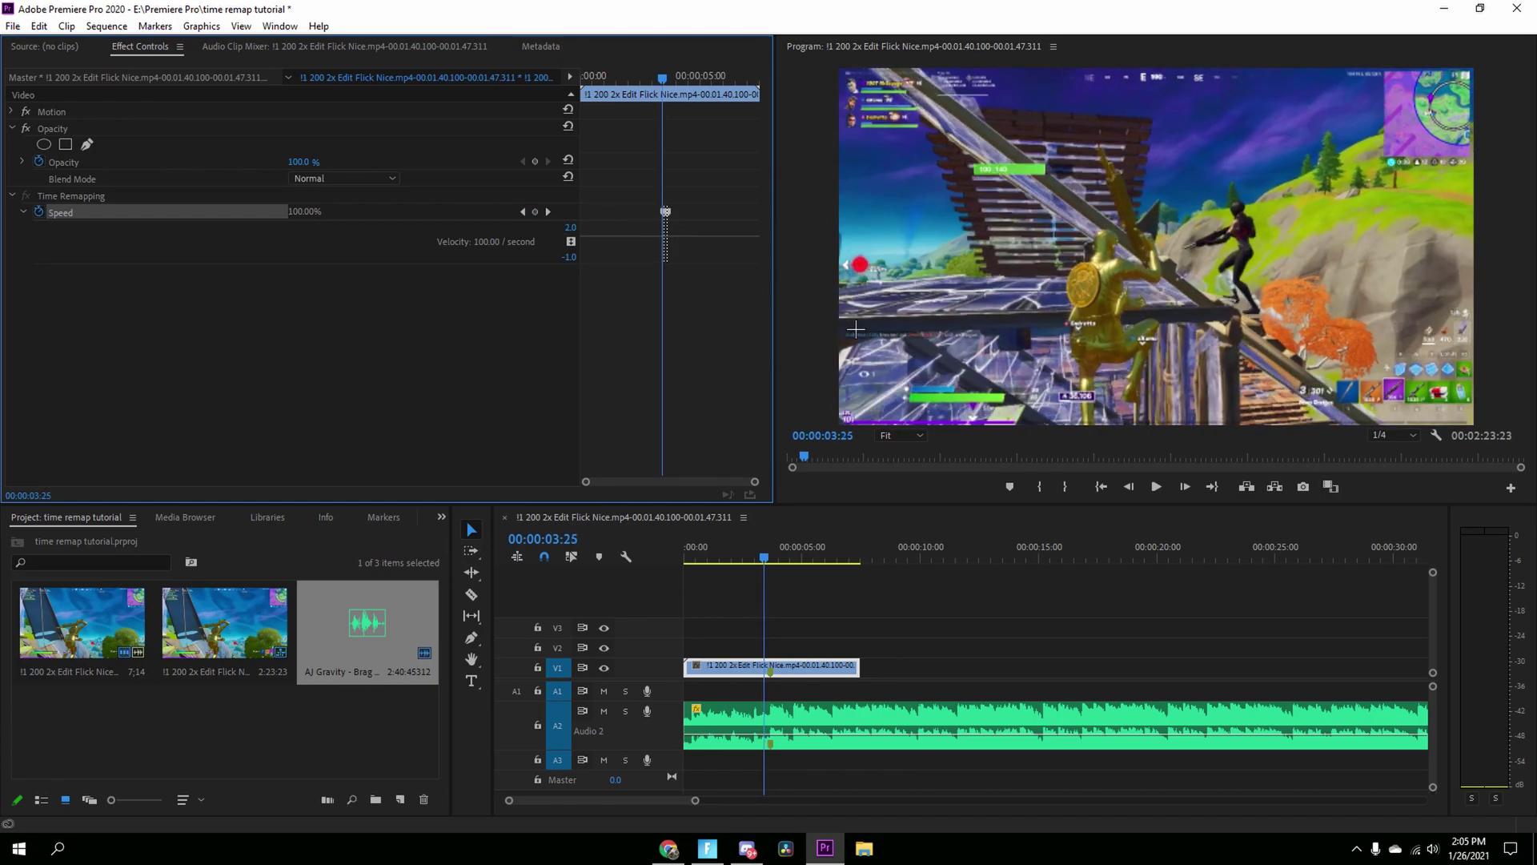
key("Left")
key("Left")
key("Left")
key("Left")
key("Left")
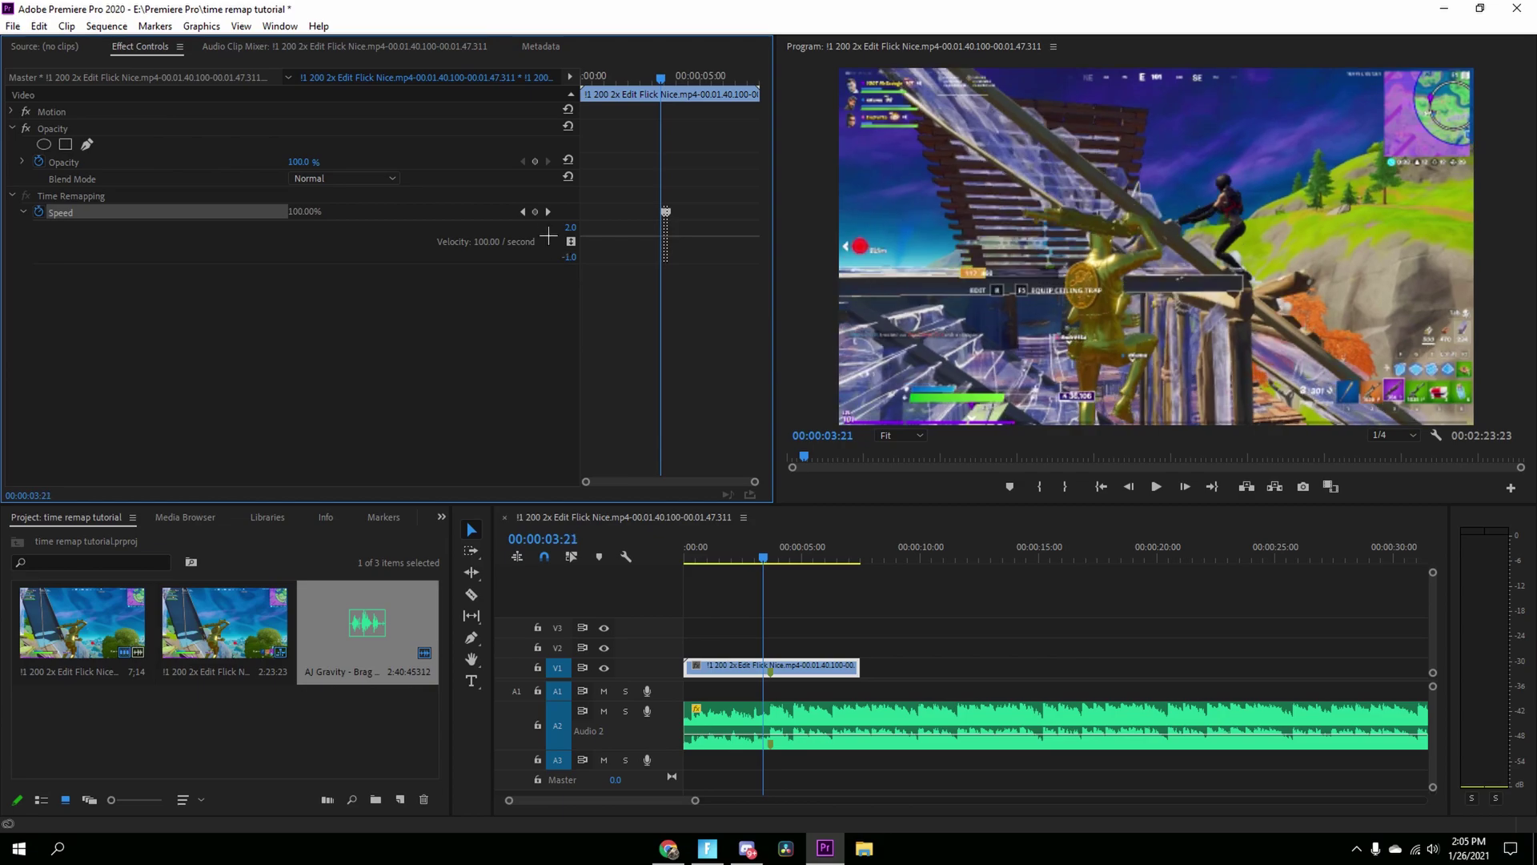
key("Left")
key("Left")
key("Left")
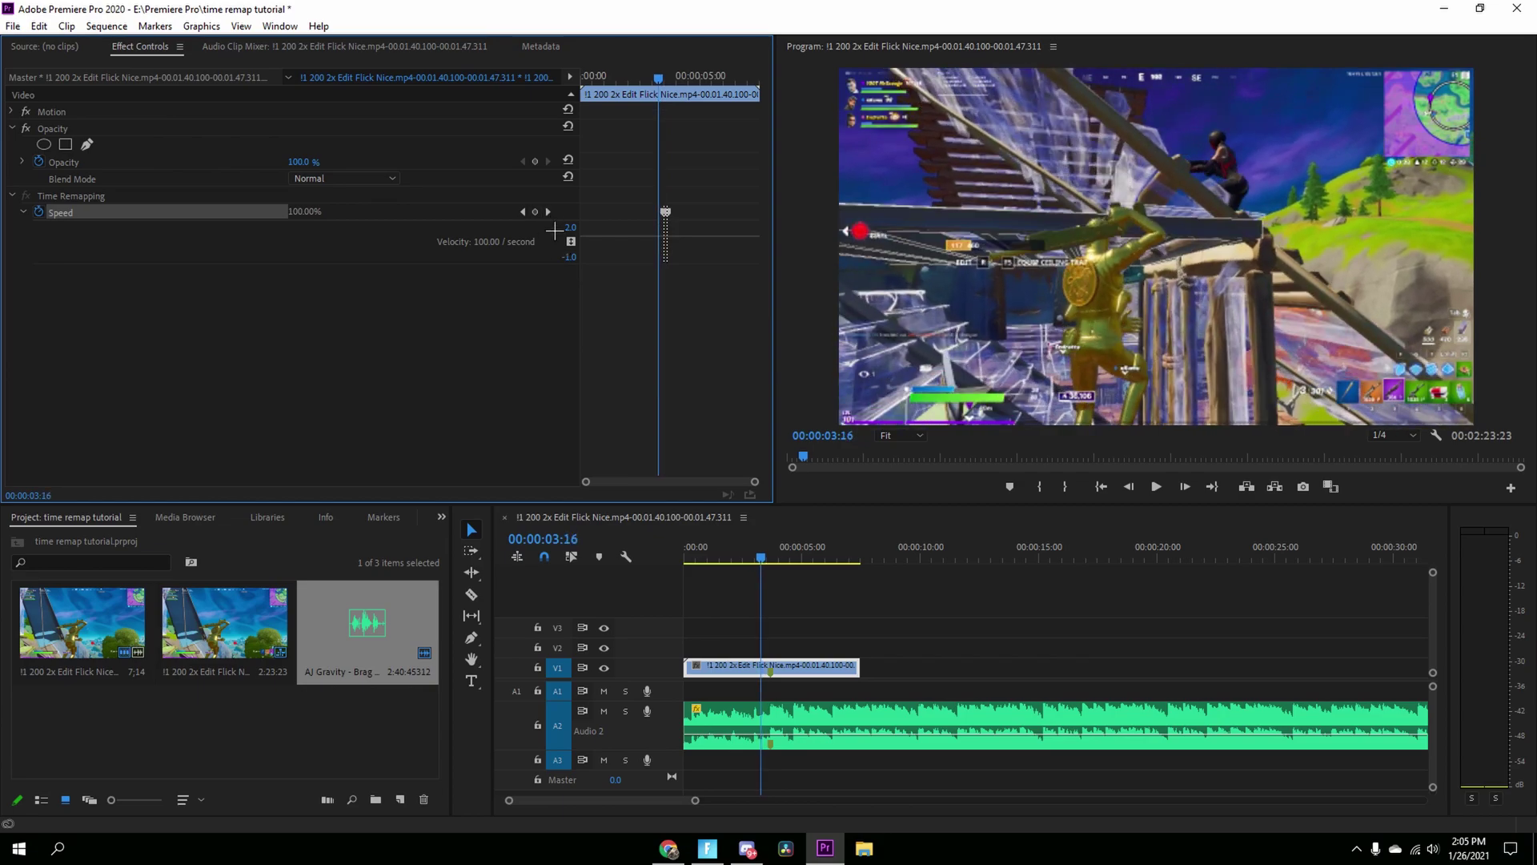
left_click(535, 211)
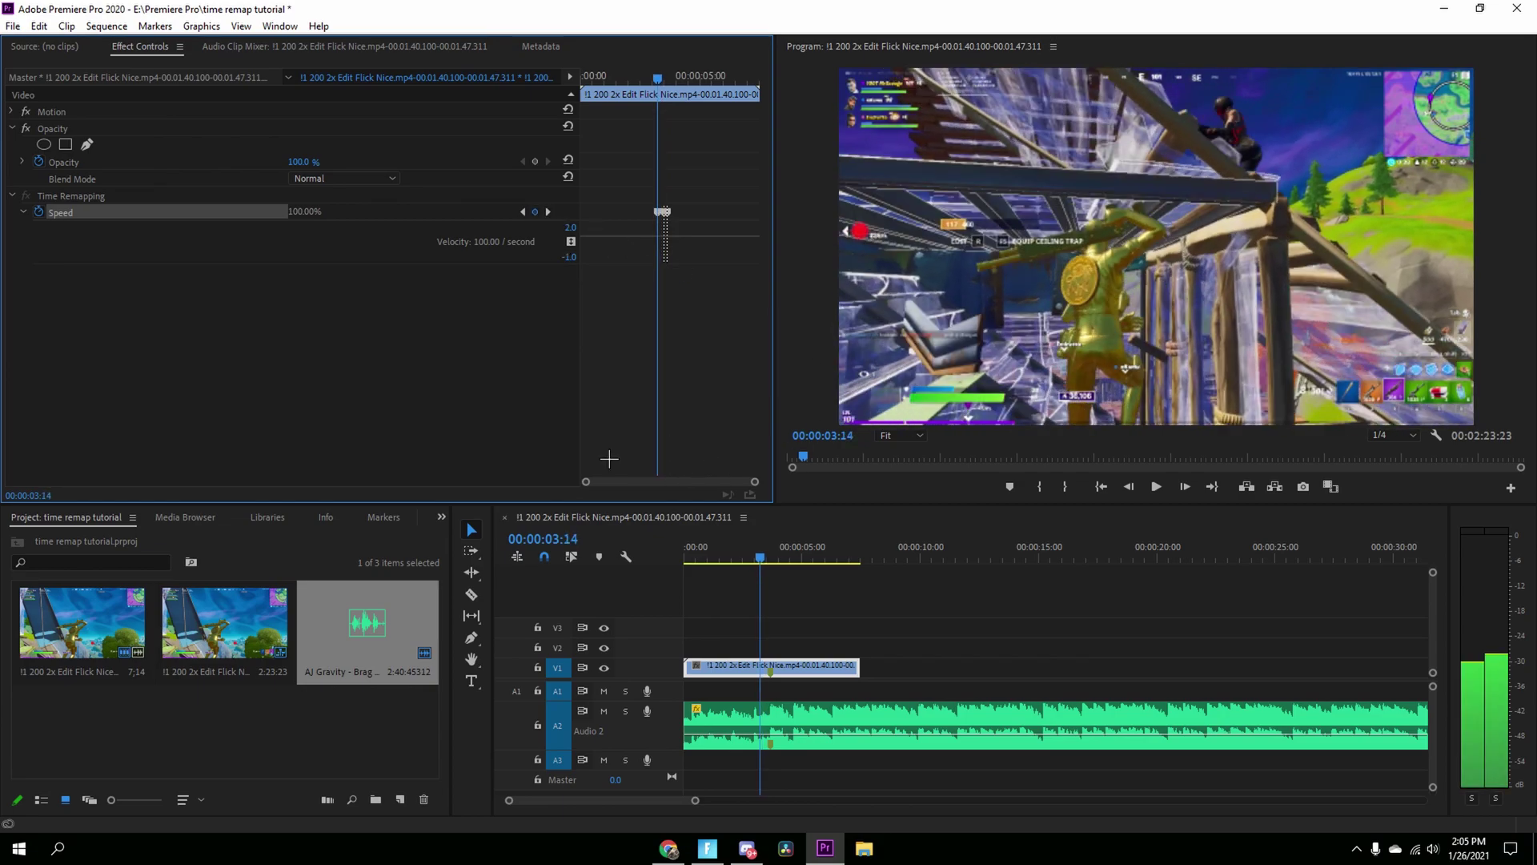
Step: Lower the clip's speed between the first and second Speed keyframes to 50%
left_click_drag(586, 482, 674, 485)
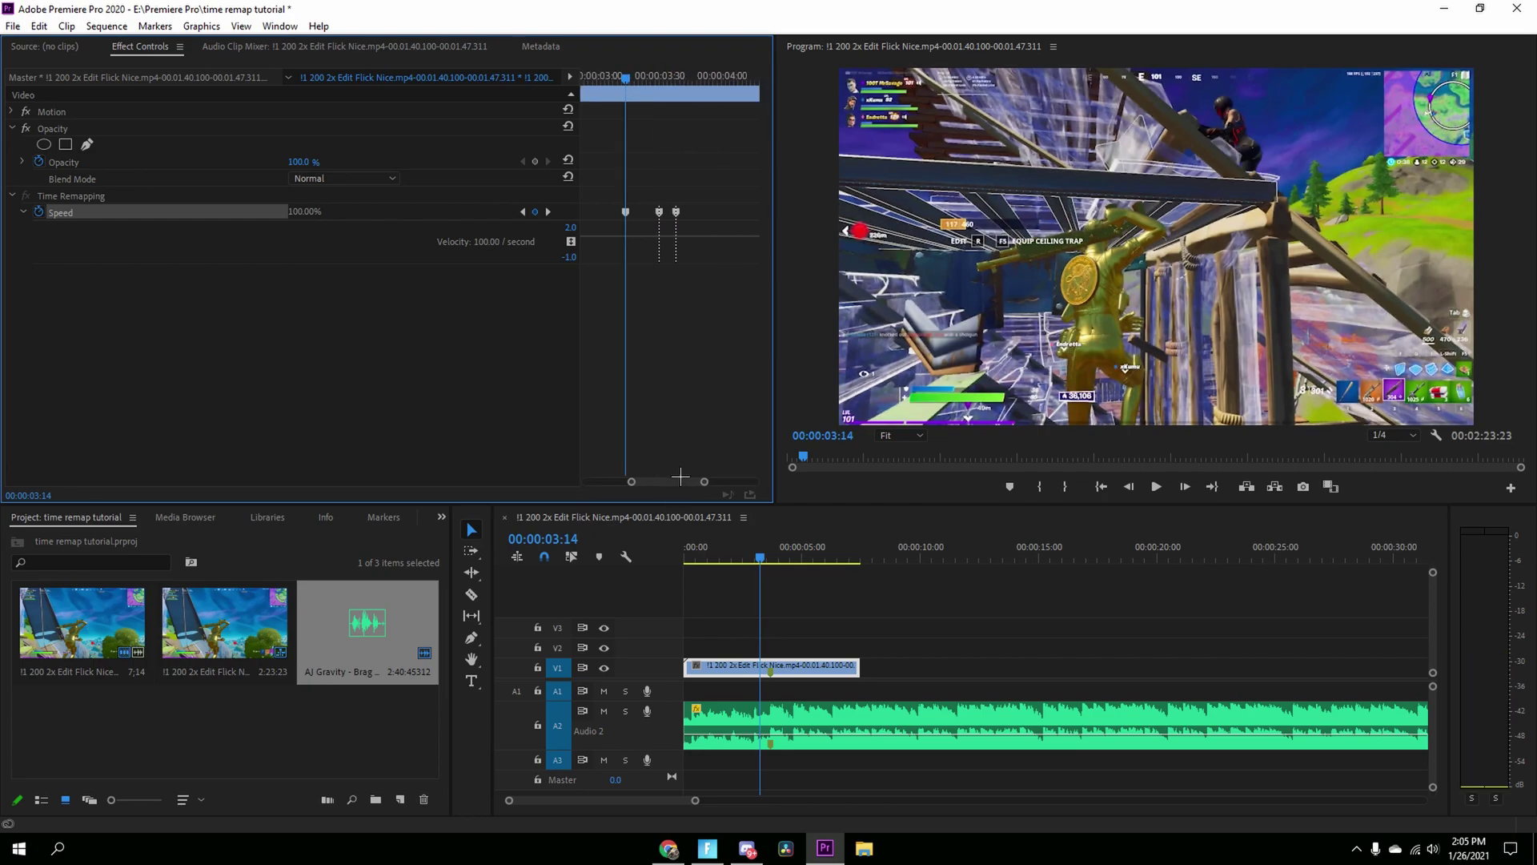
mouse_move(636, 93)
left_mouse_down()
mouse_move(676, 98)
mouse_move(646, 96)
left_mouse_up()
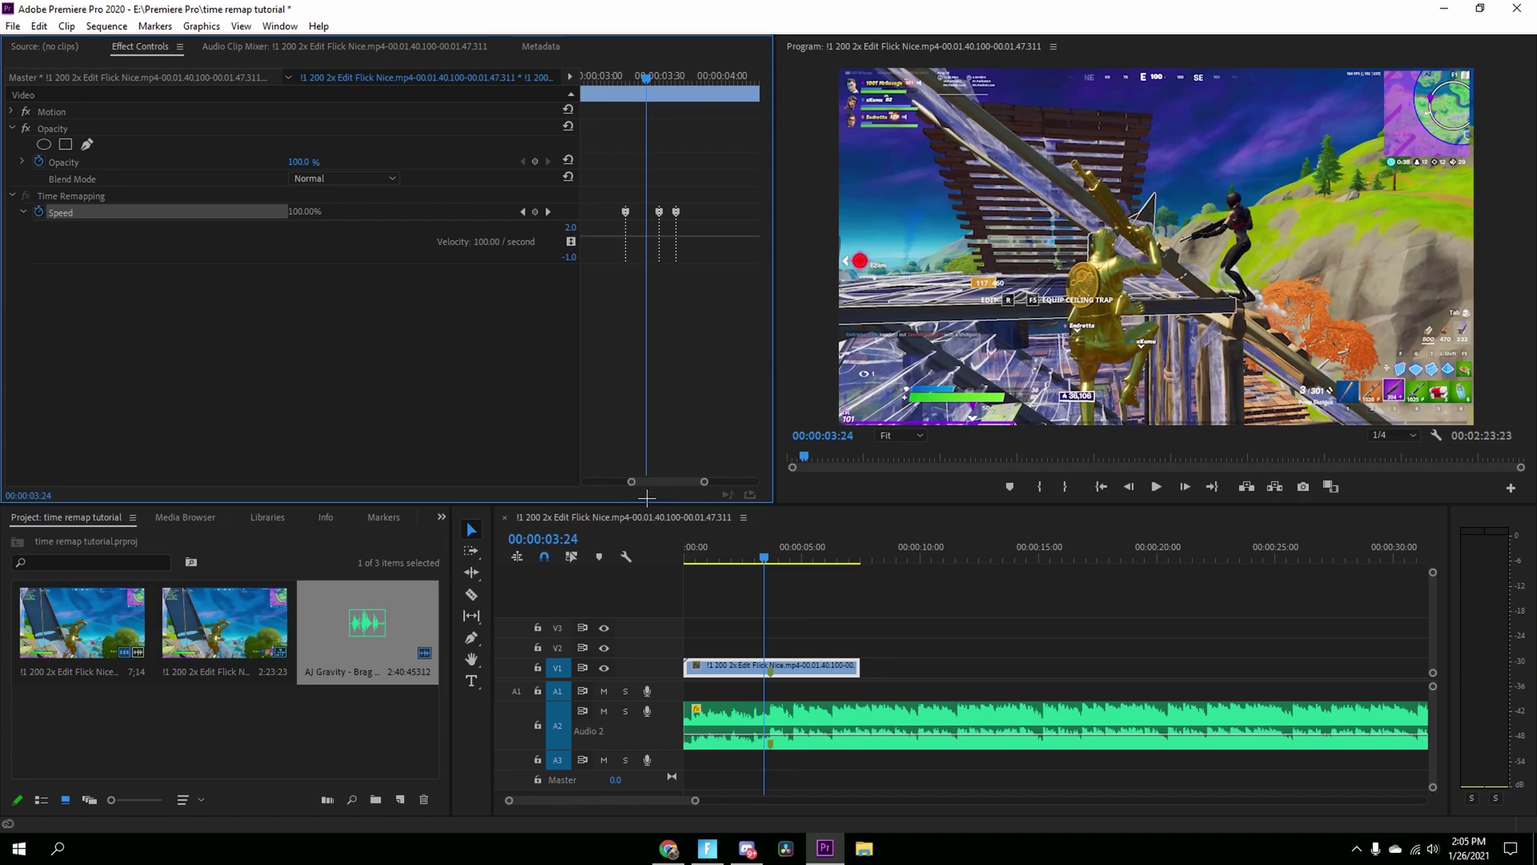
left_click_drag(640, 486, 674, 490)
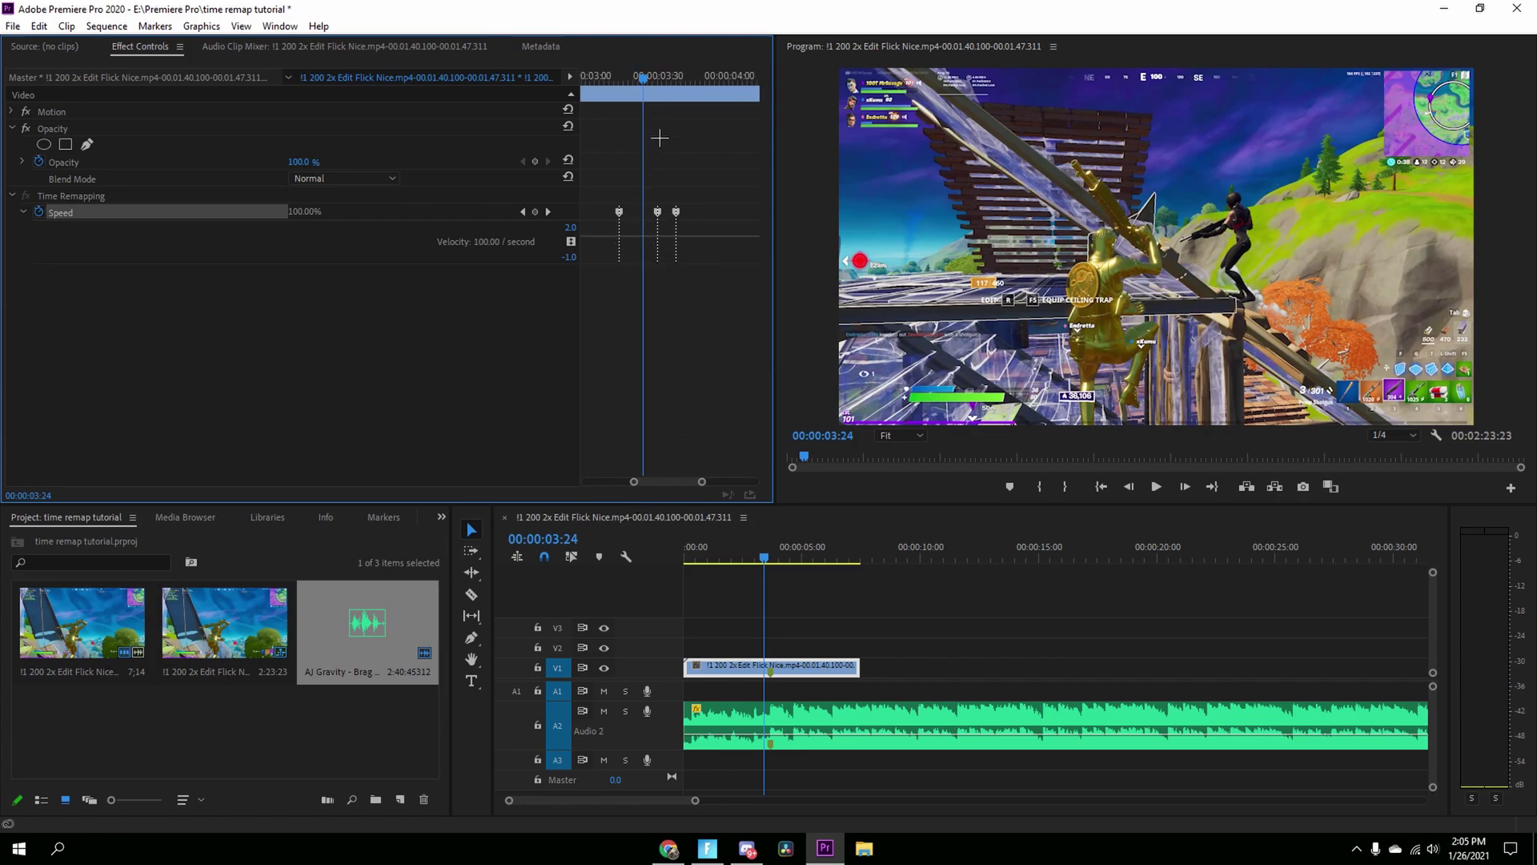
mouse_move(654, 94)
left_mouse_down()
mouse_move(613, 94)
mouse_move(629, 94)
left_mouse_up()
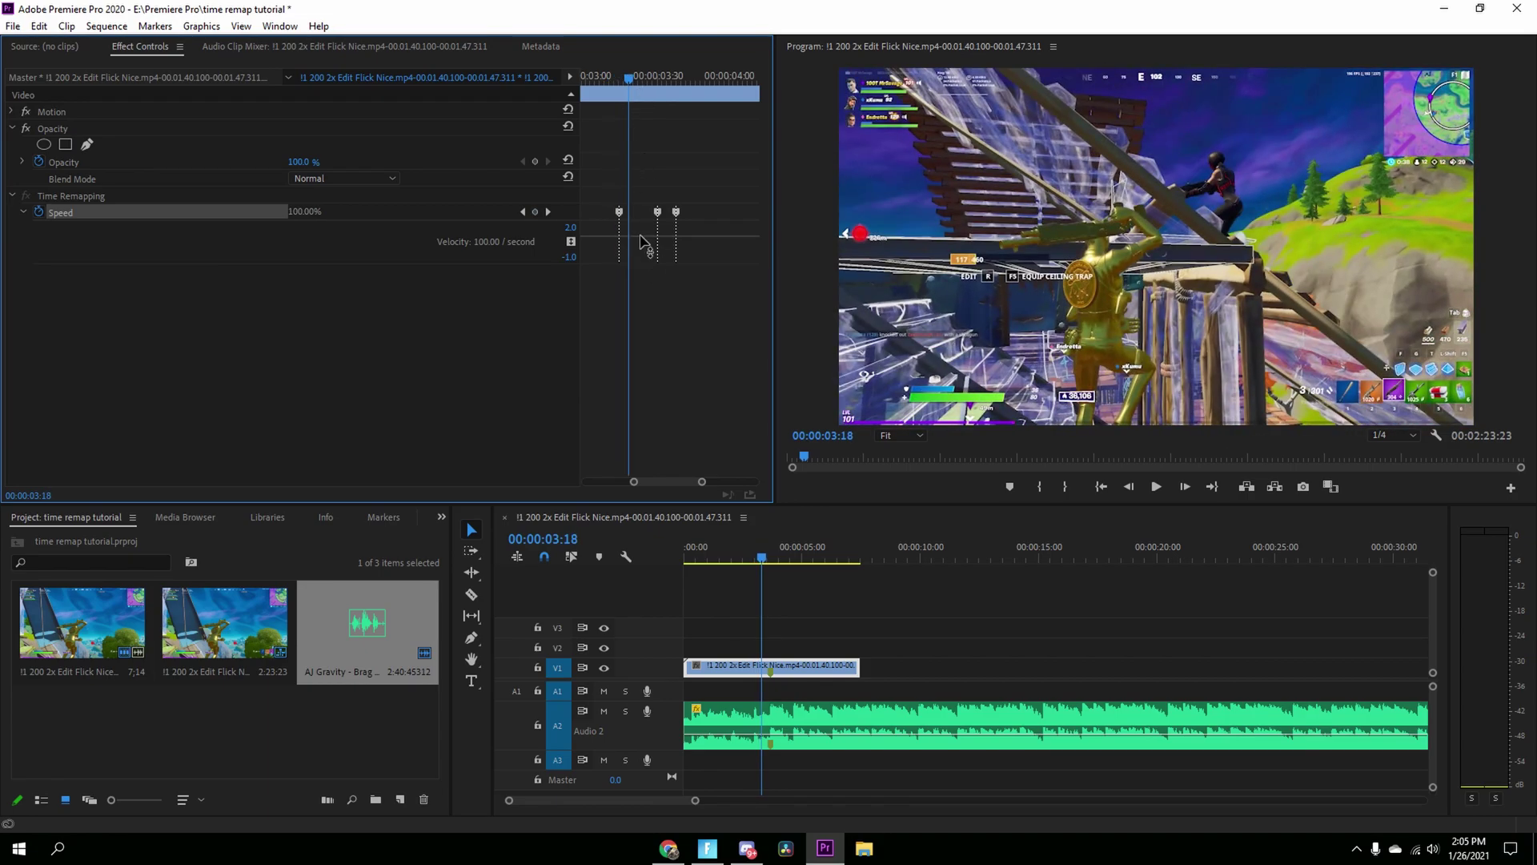
left_click_drag(641, 240, 640, 241)
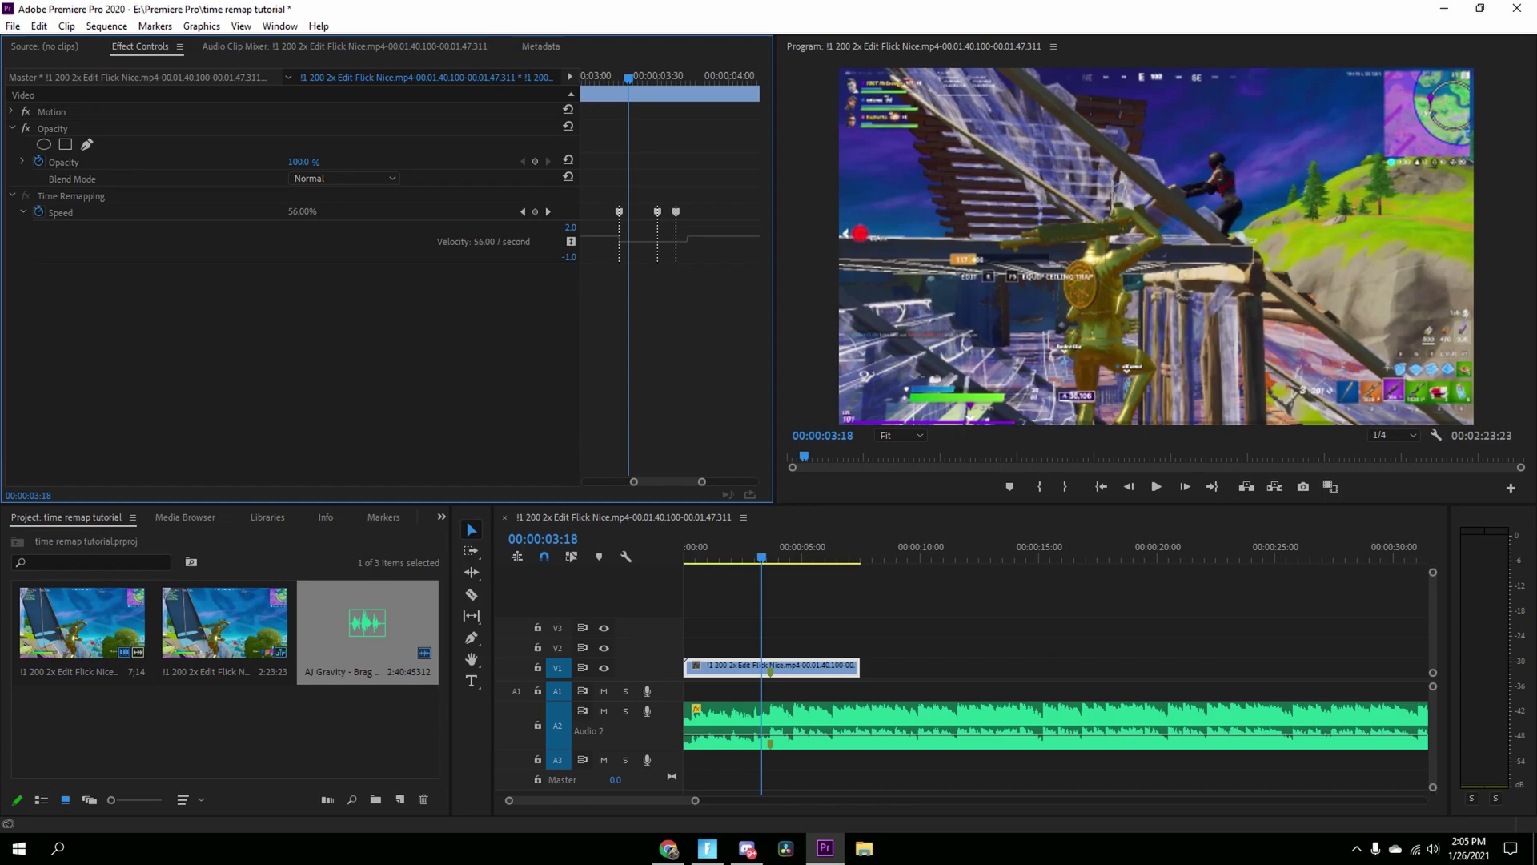
key("backslash")
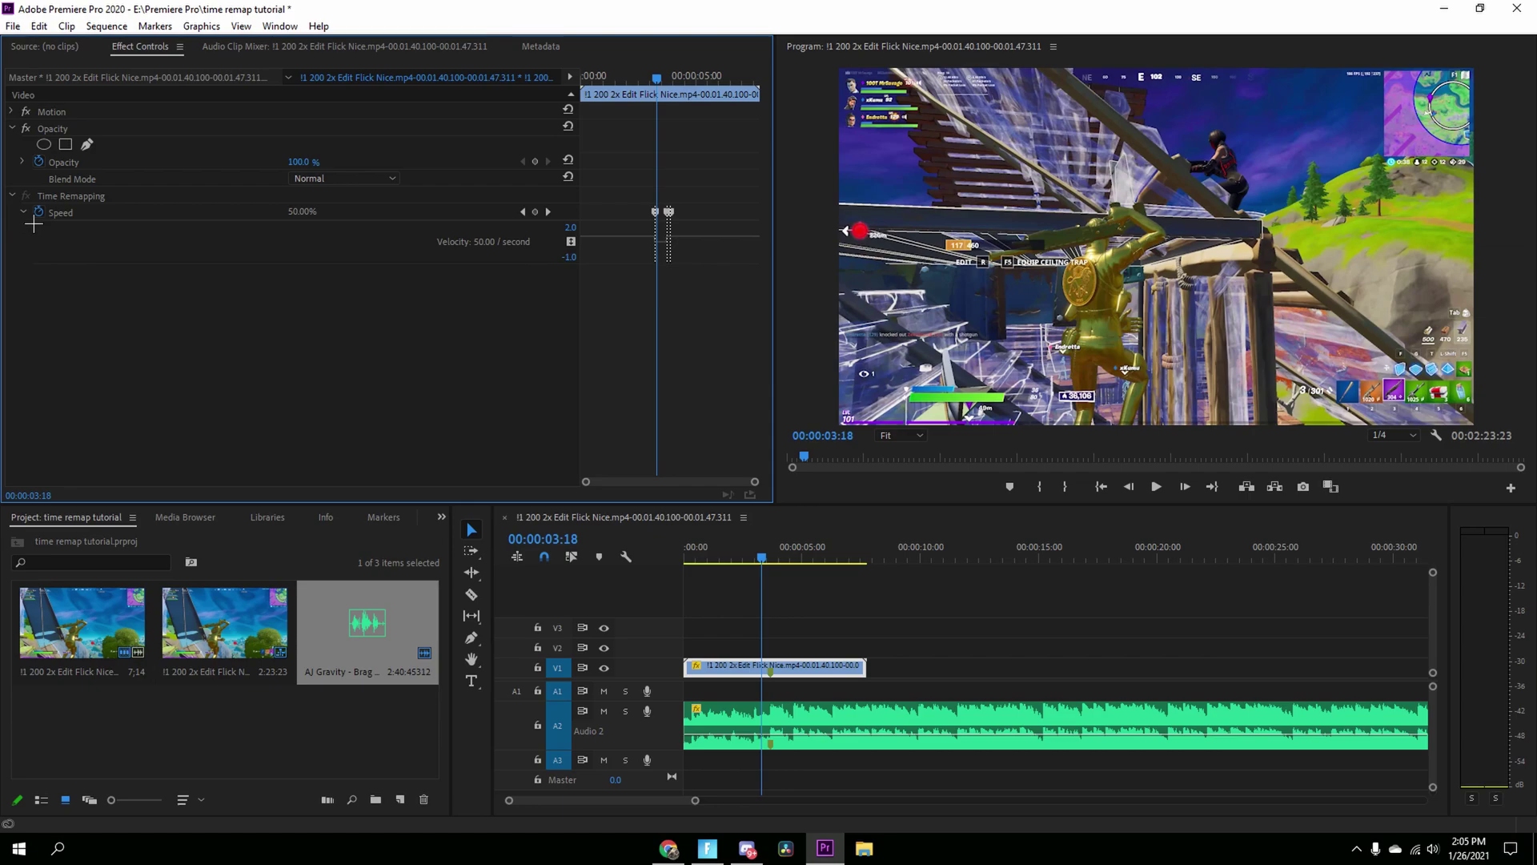
Step: Raise the clip's speed between the second and third Speed keyframes to 199%
left_click_drag(587, 481, 682, 490)
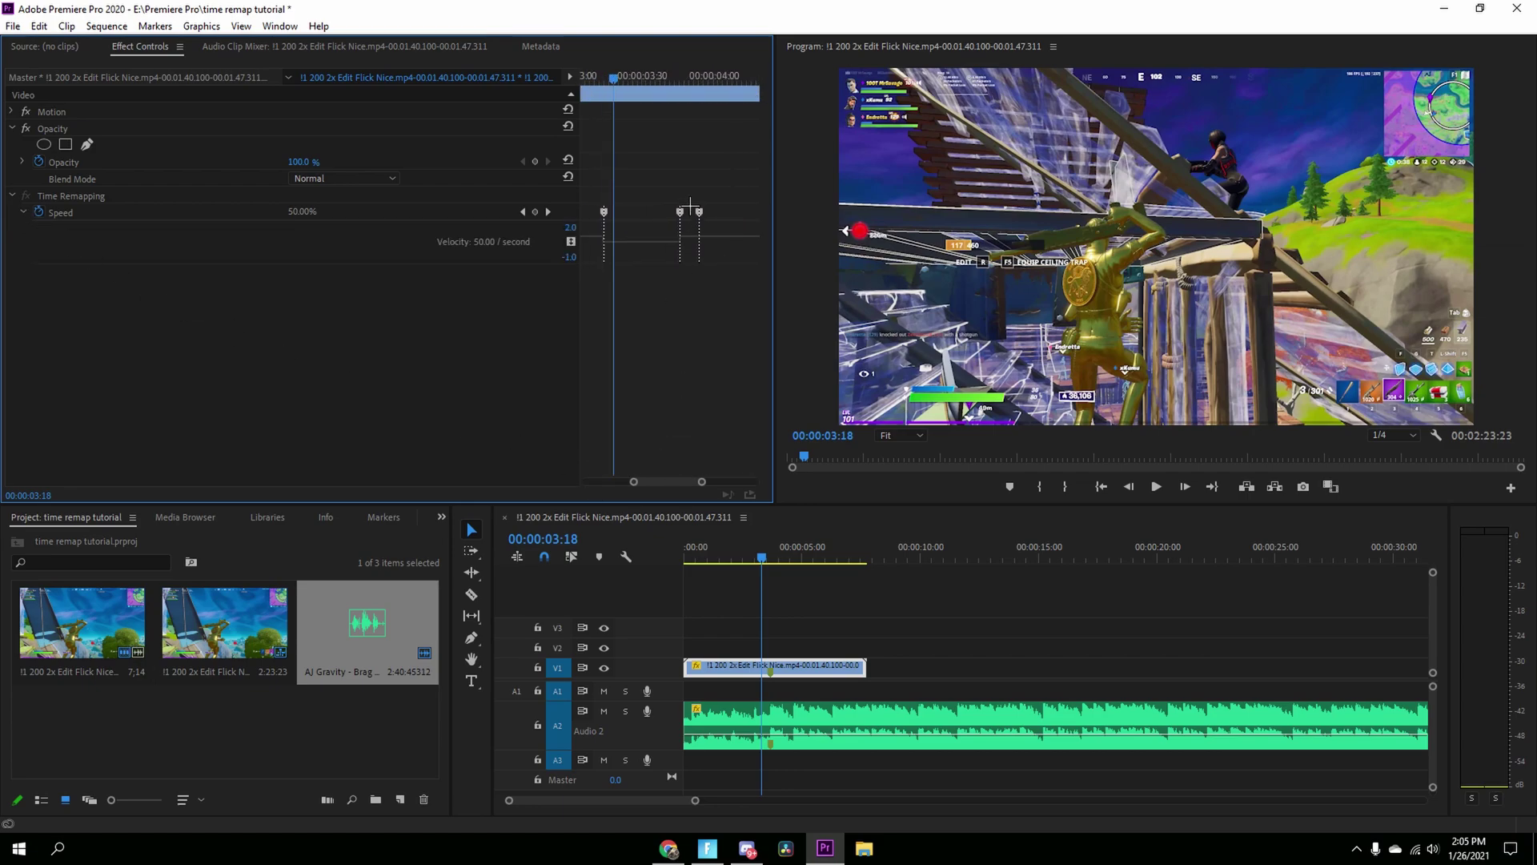
key("space")
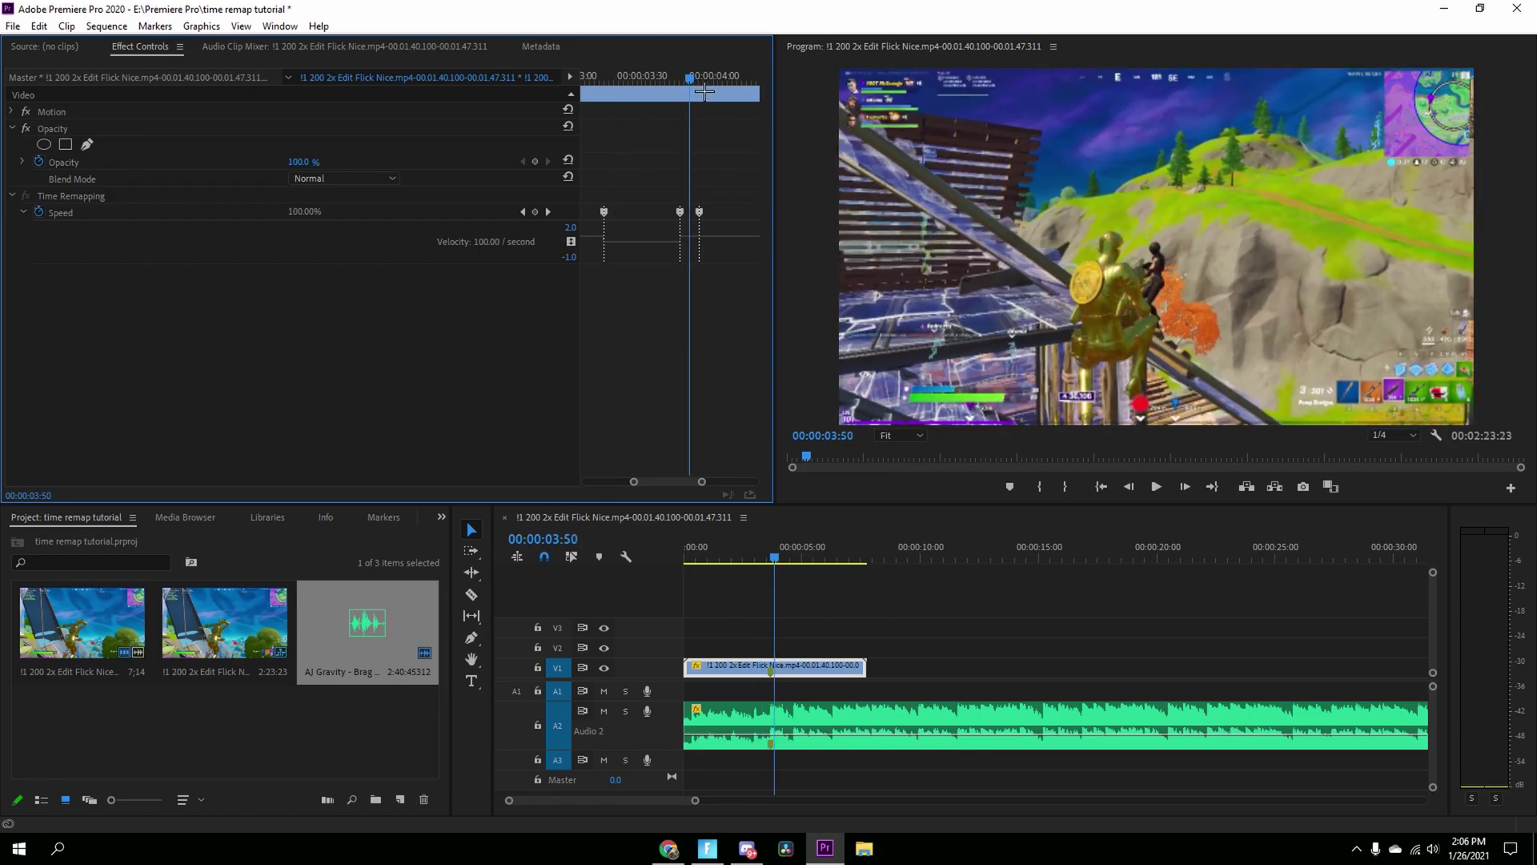
left_click_drag(691, 237, 690, 235)
left_click_drag(684, 225, 703, 166)
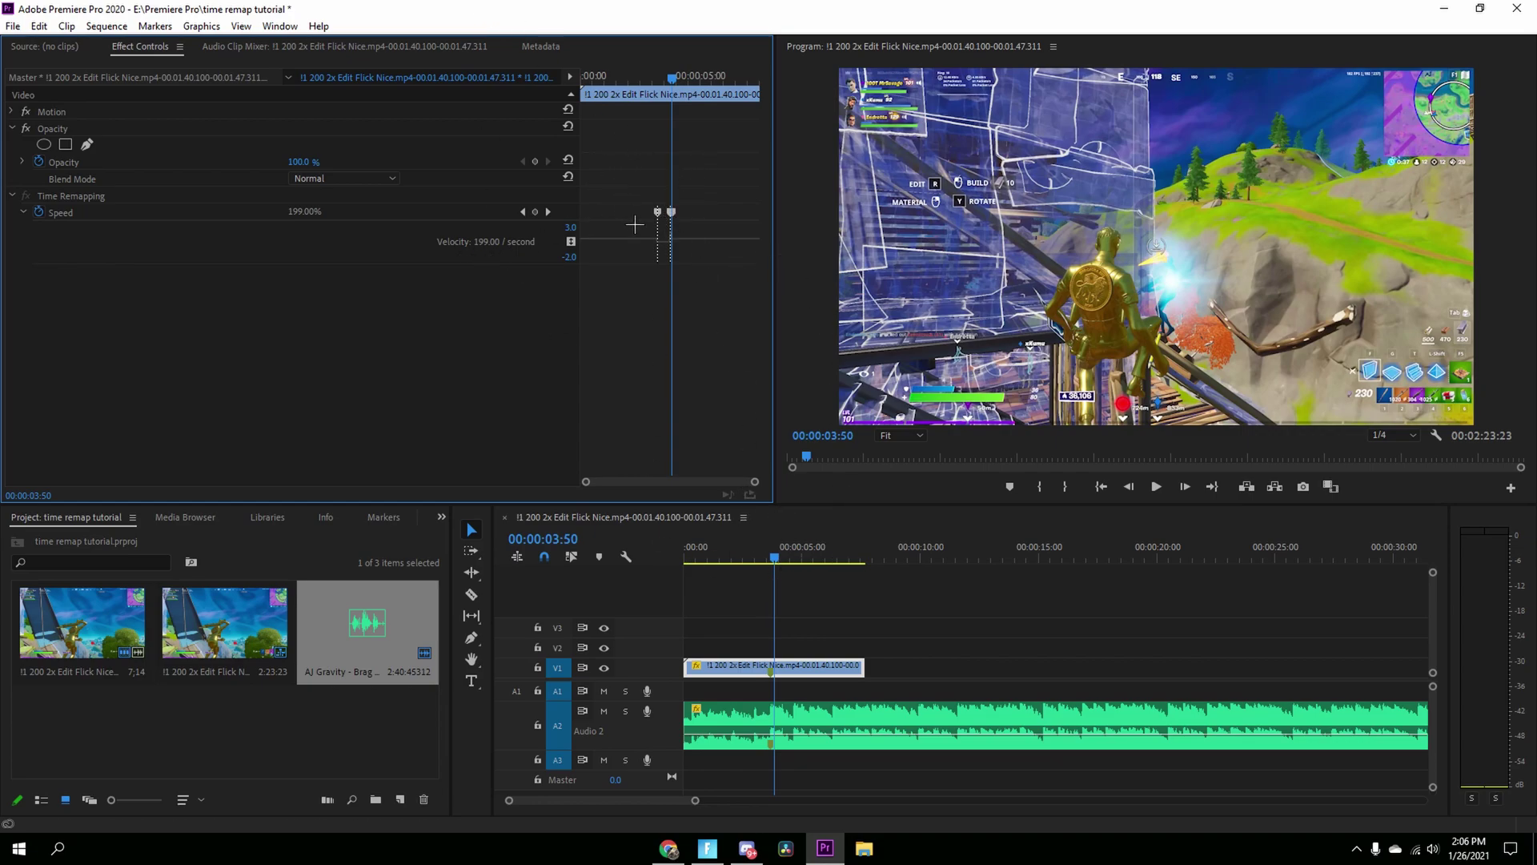
Step: Lower the clip's speed after the last Speed keyframe to 50%
mouse_move(674, 84)
left_mouse_down()
mouse_move(663, 92)
mouse_move(679, 95)
left_mouse_up()
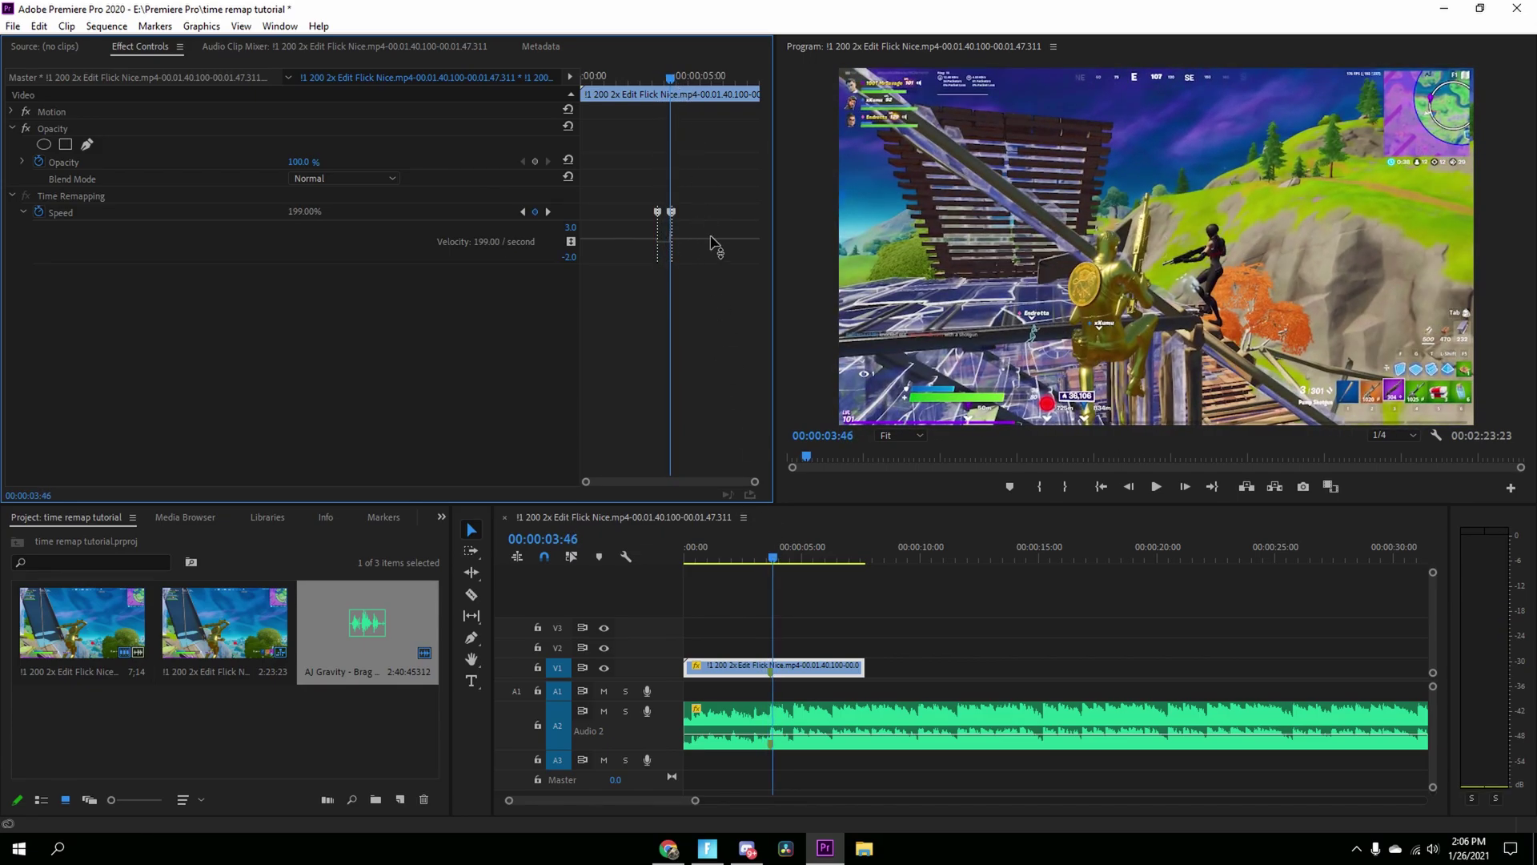
left_click_drag(712, 242, 712, 244)
left_click_drag(629, 78, 649, 79)
mouse_move(703, 237)
left_mouse_down()
mouse_move(683, 250)
mouse_move(735, 244)
mouse_move(688, 247)
left_mouse_up()
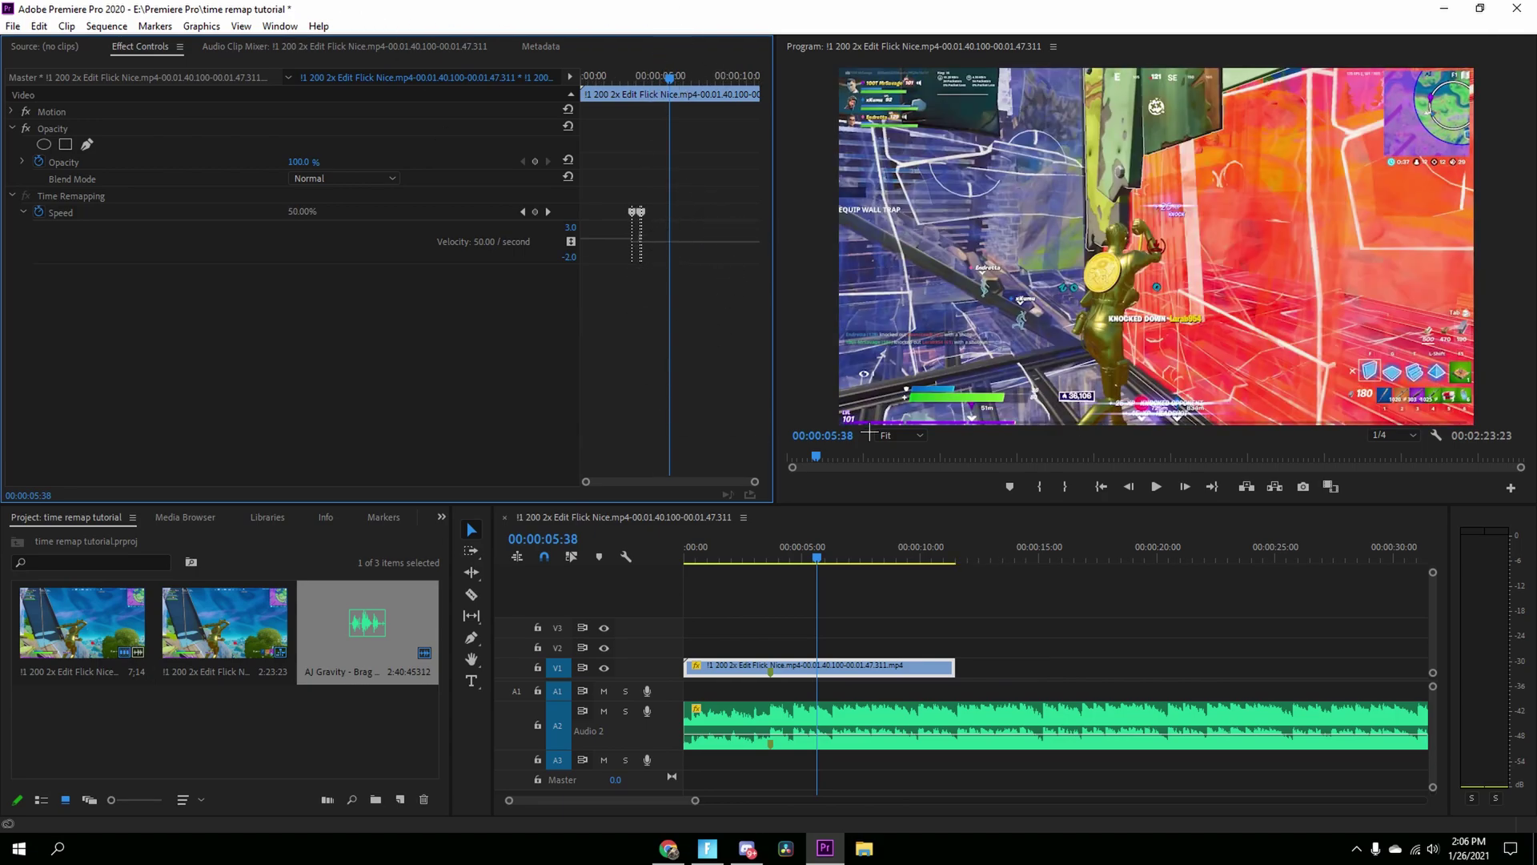
Step: Play the sequence around the Speed keyframes to check the speed changes against the song
left_click(733, 562)
key("space")
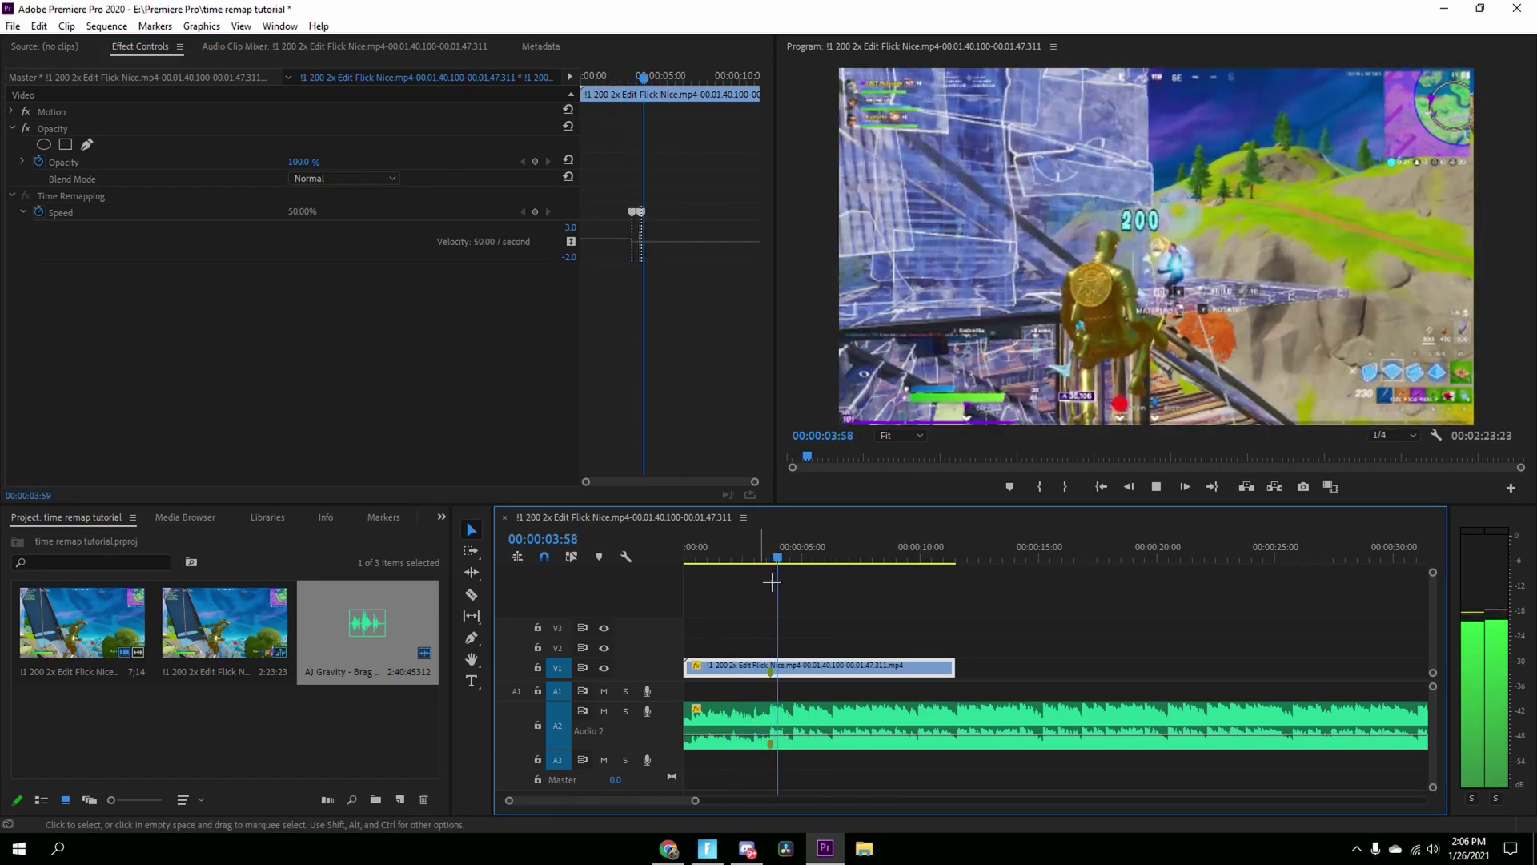
key("space")
left_click(755, 560)
key("space")
key("space")
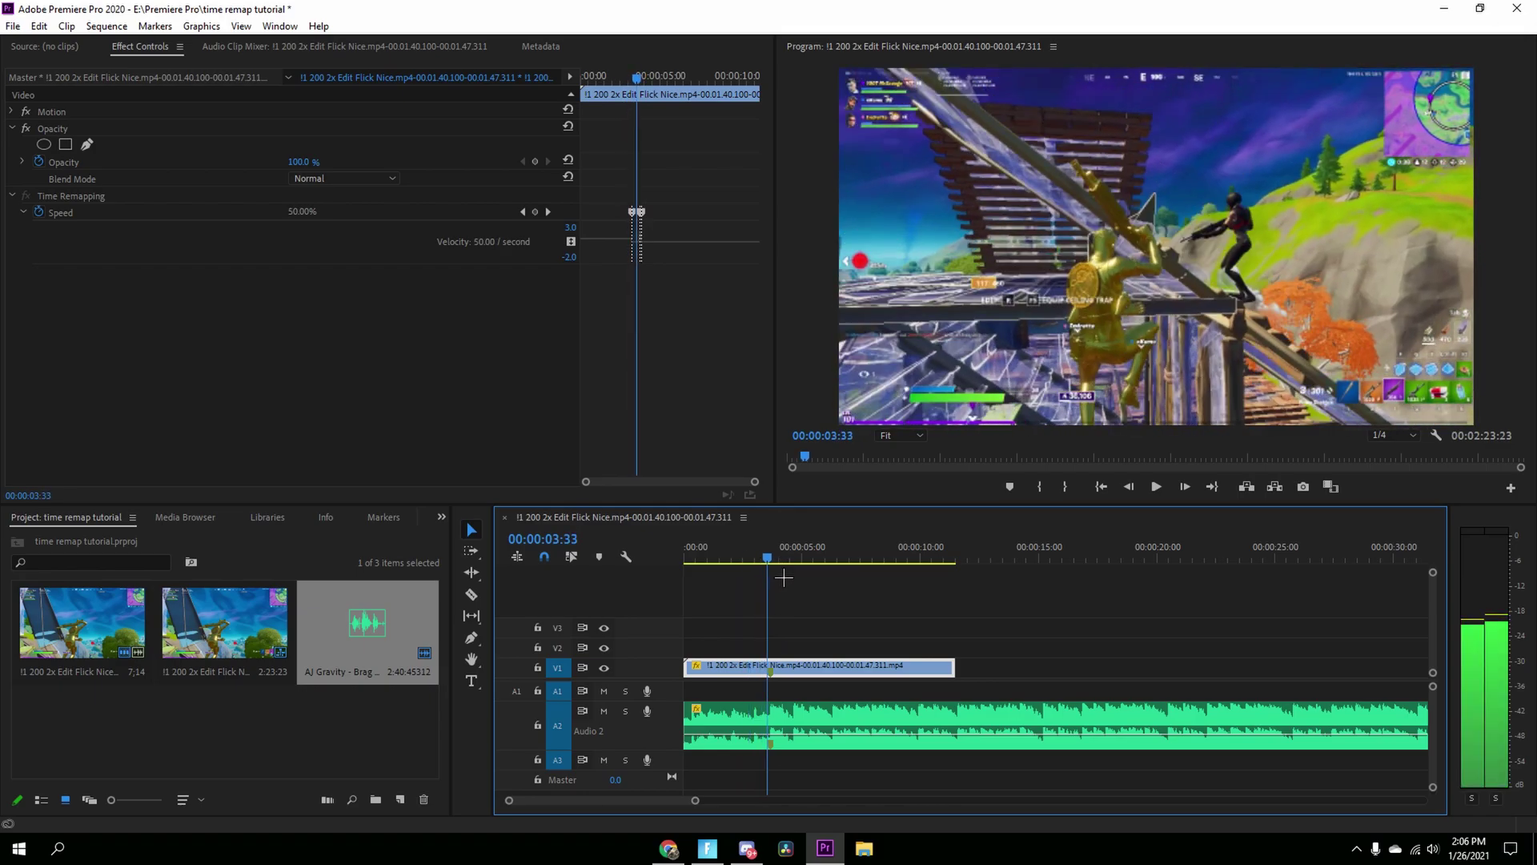
key("space")
Step: Examine the video frame by frame around the last Speed keyframe to locate the frame of the gunshot
key("Left")
key("Left")
key("Left")
key("Left")
key("Left")
key("Left")
key("Left")
key("Left")
key("Left")
key("Left")
key("Right")
key("Right")
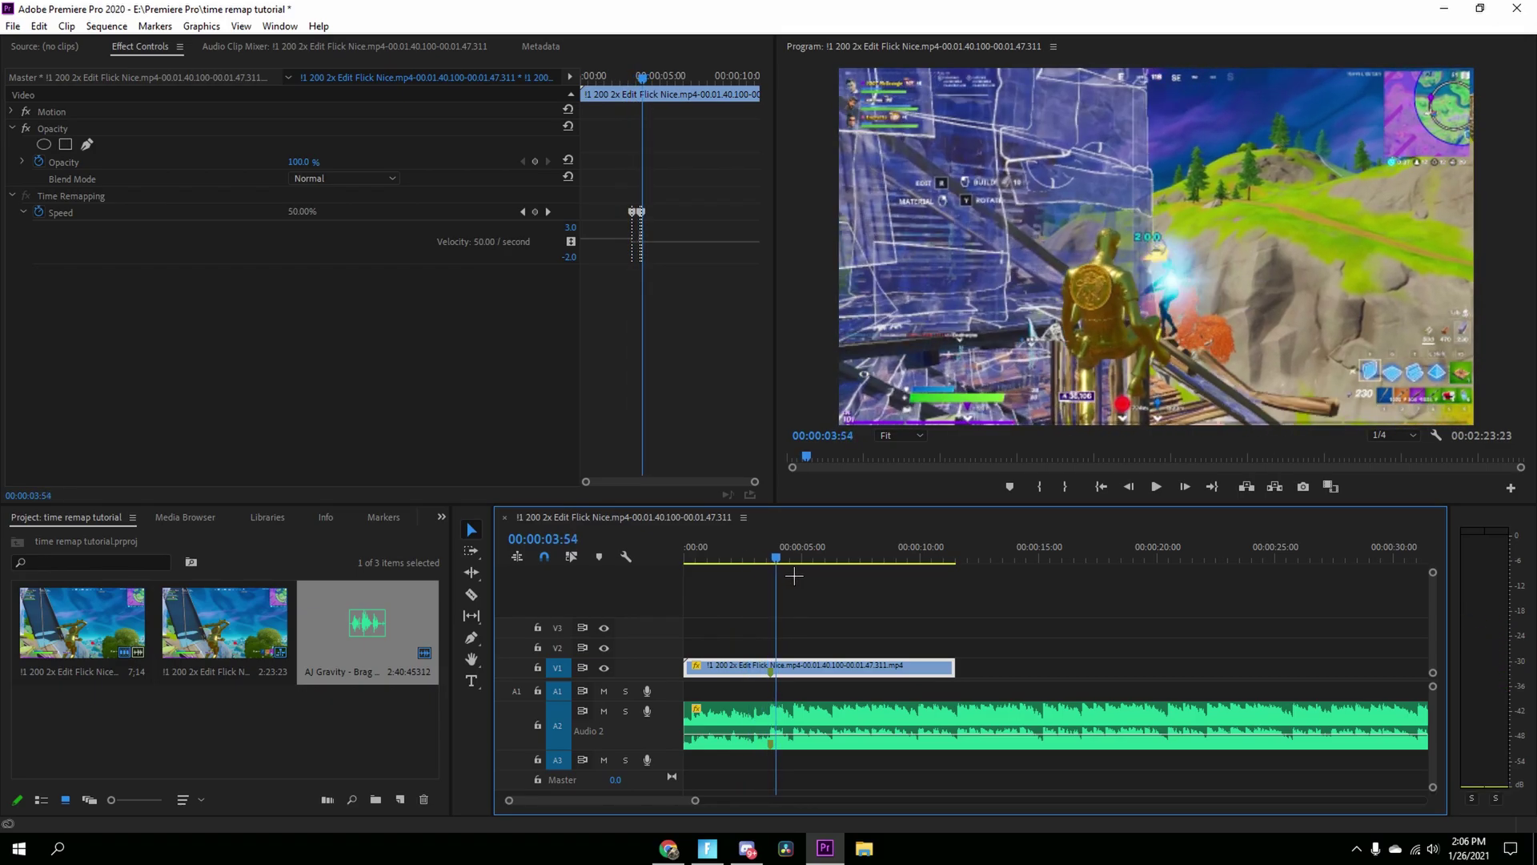
key("Left")
key("Left")
key("Left")
key("Left")
key("Left")
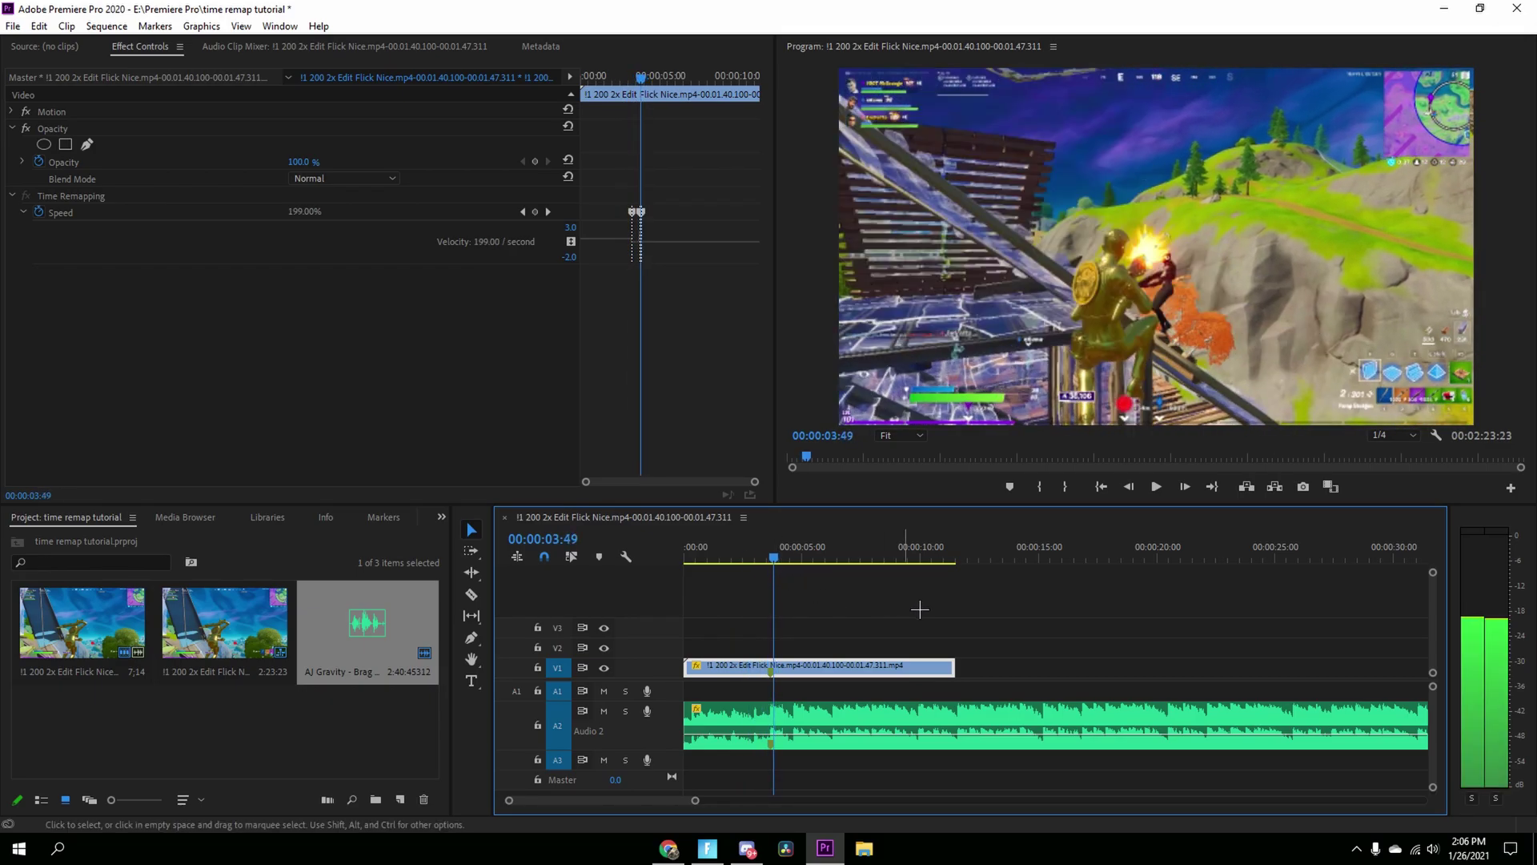
key("Right")
key("Left")
key("Right")
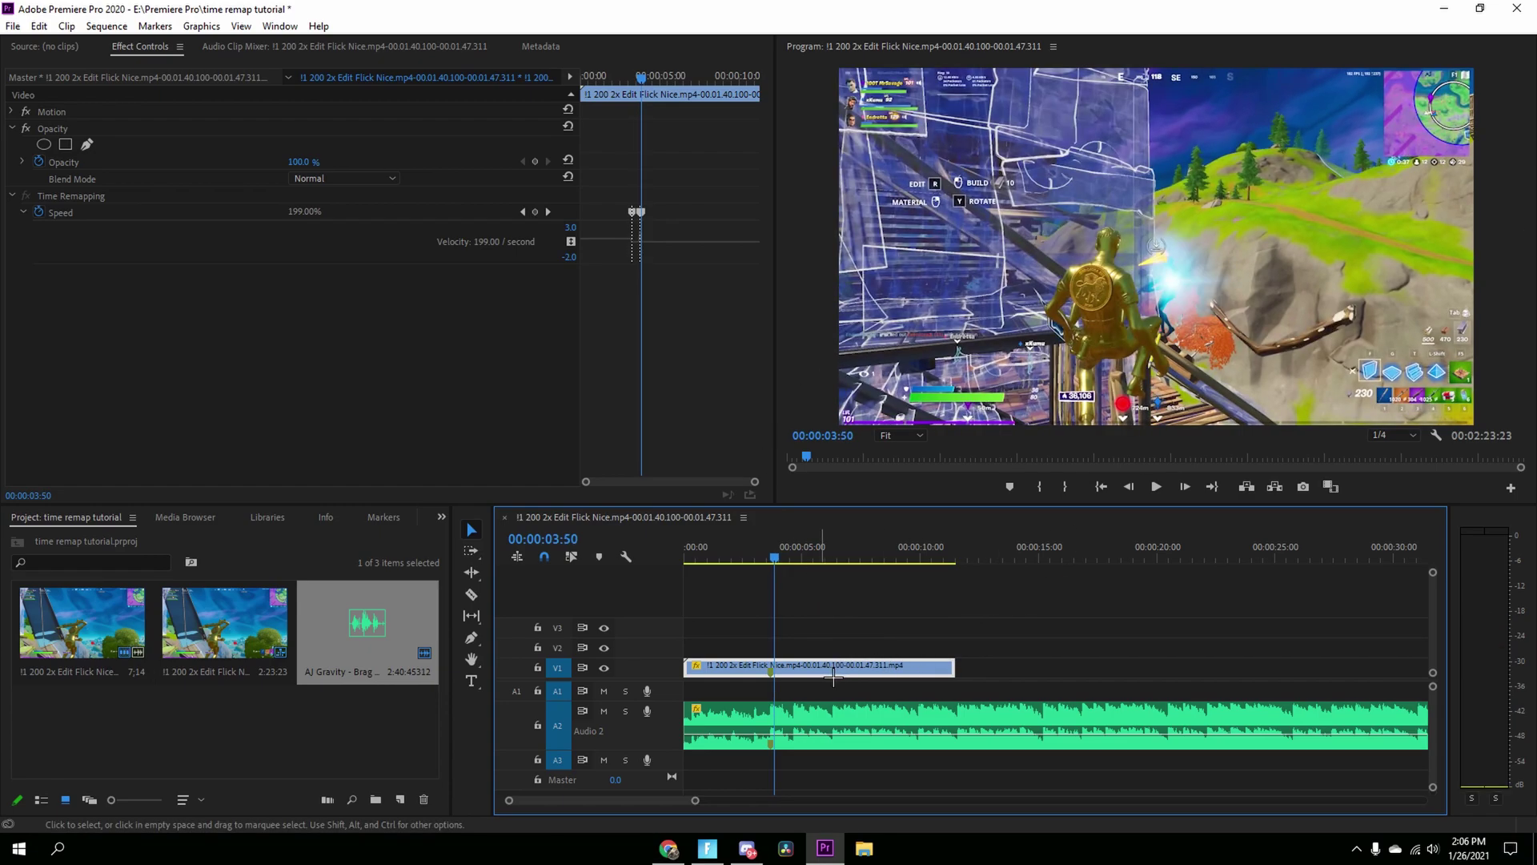
Step: Open the video clip in the Source monitor, clear all its markers, and return to its Effect Controls
left_click_drag(777, 576, 771, 576)
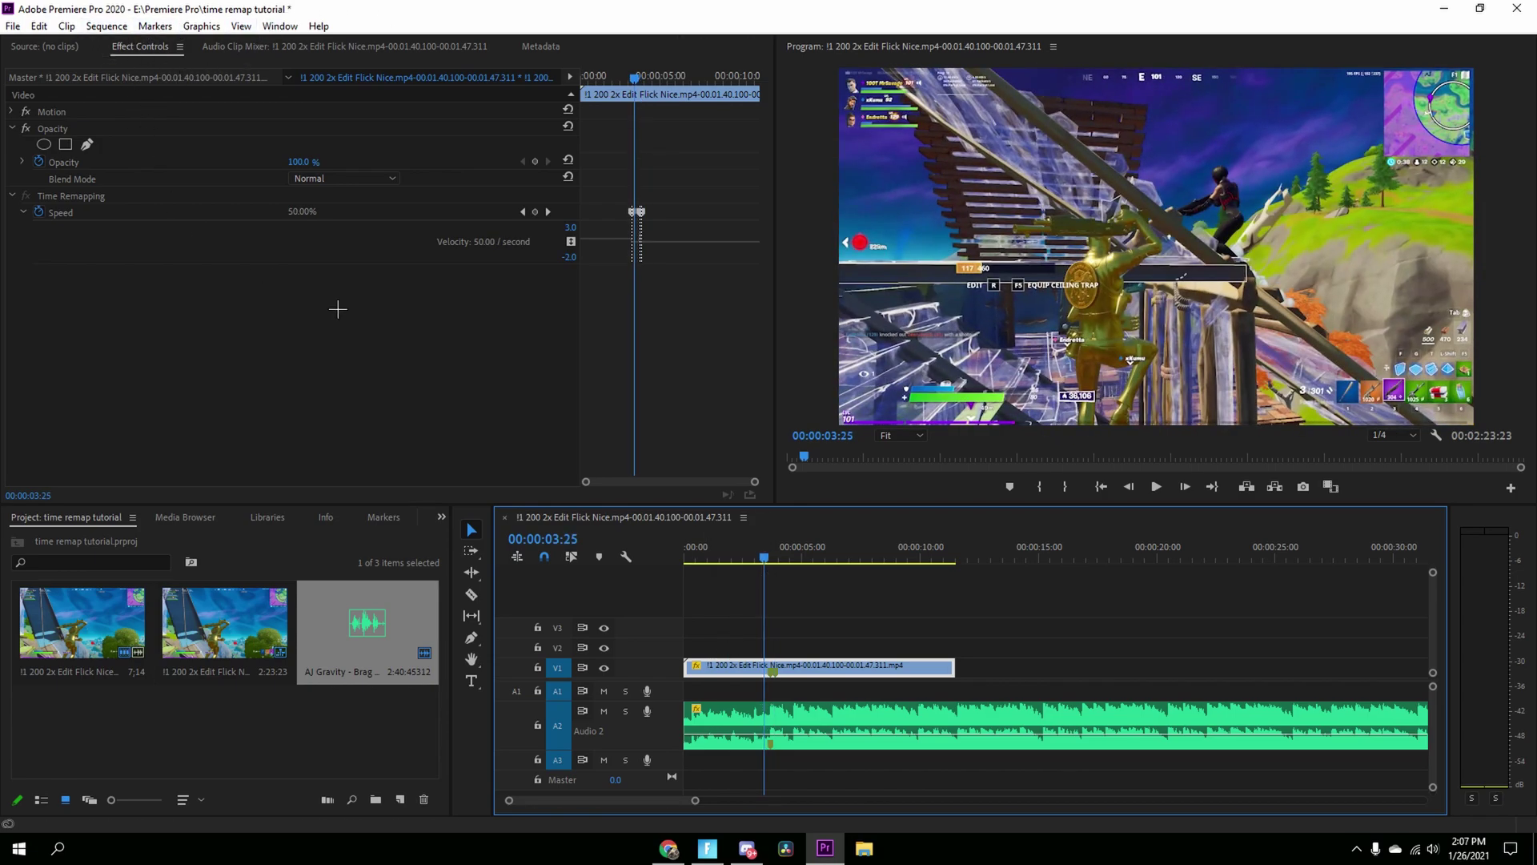
double_click(818, 670)
right_click(373, 450)
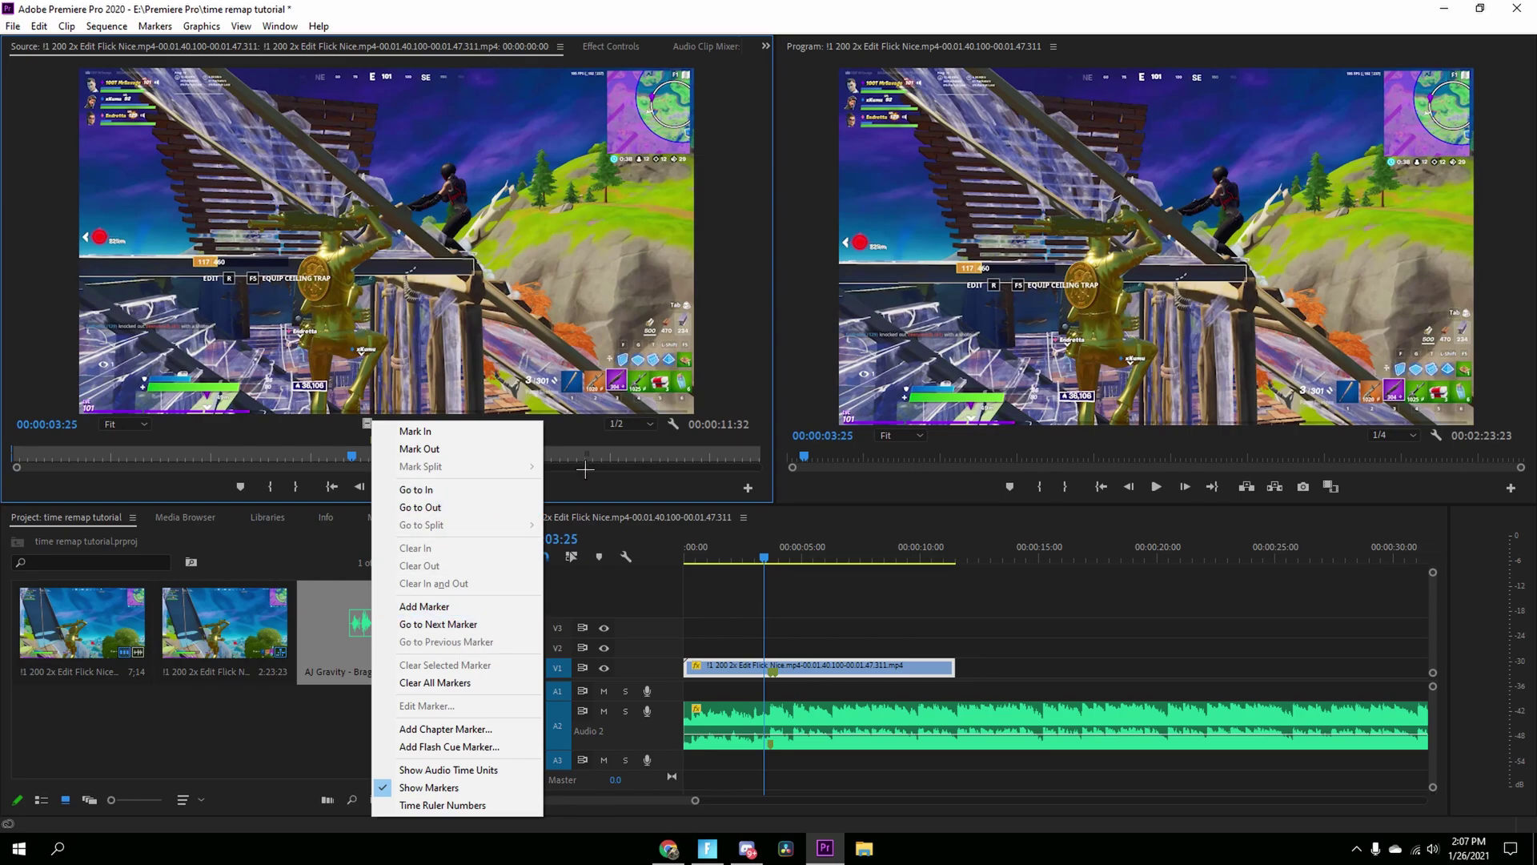
left_click_drag(349, 470, 387, 471)
right_click(374, 469)
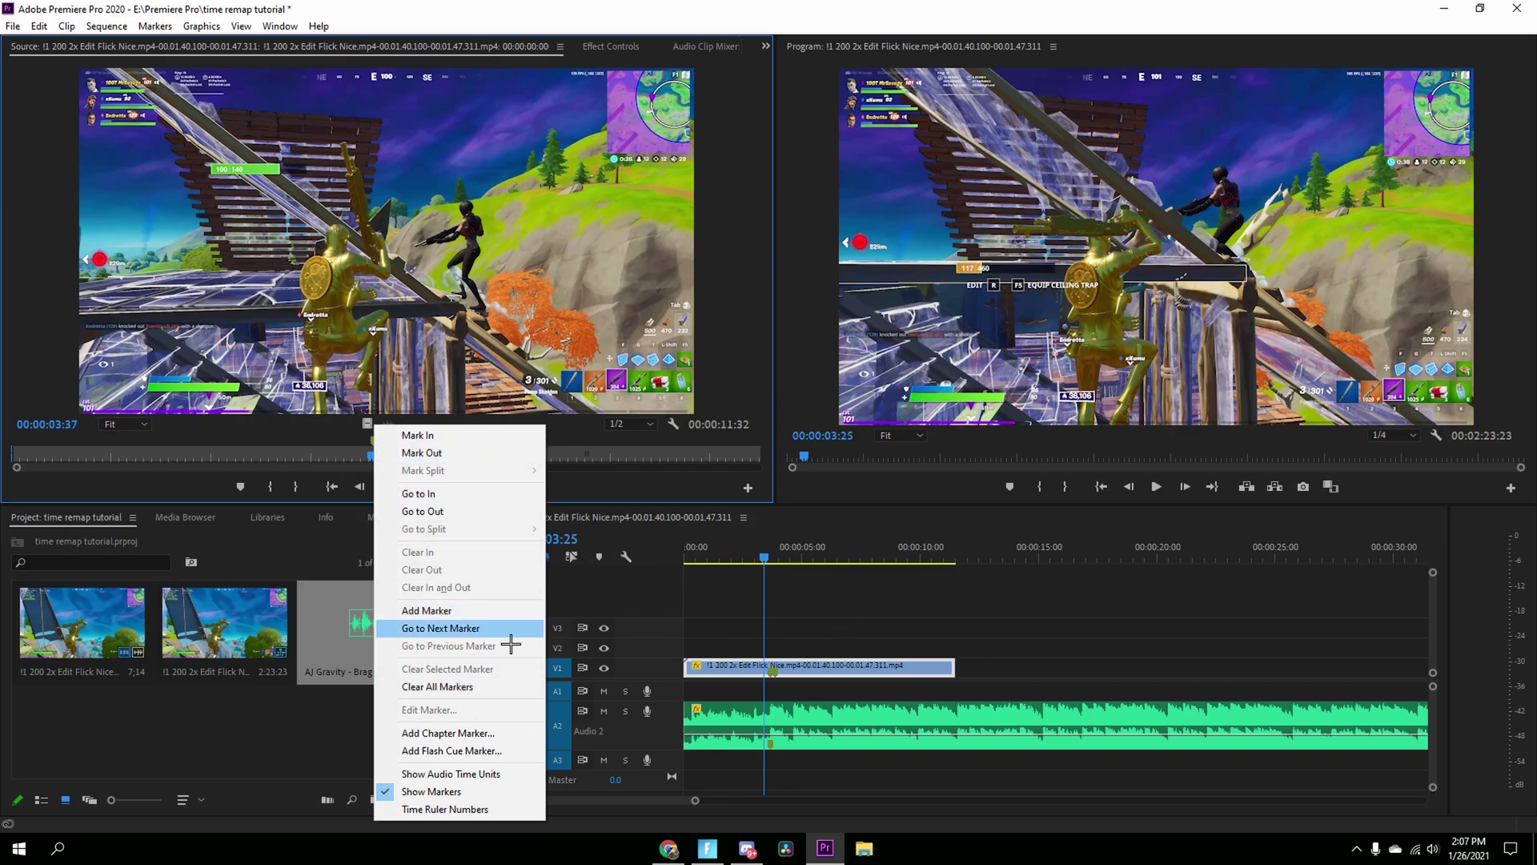
left_click(461, 688)
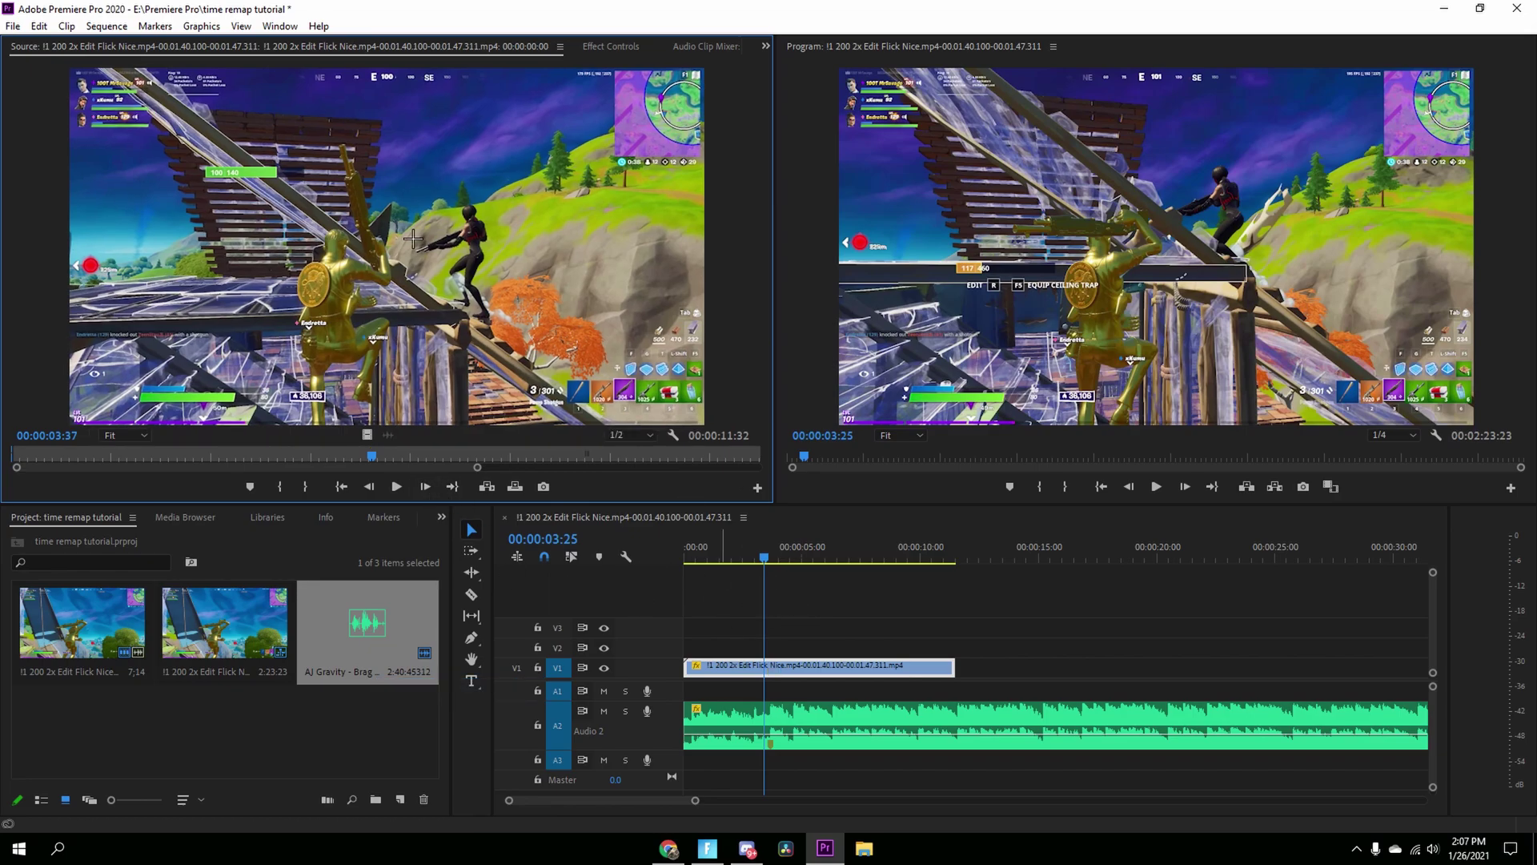
left_click(613, 46)
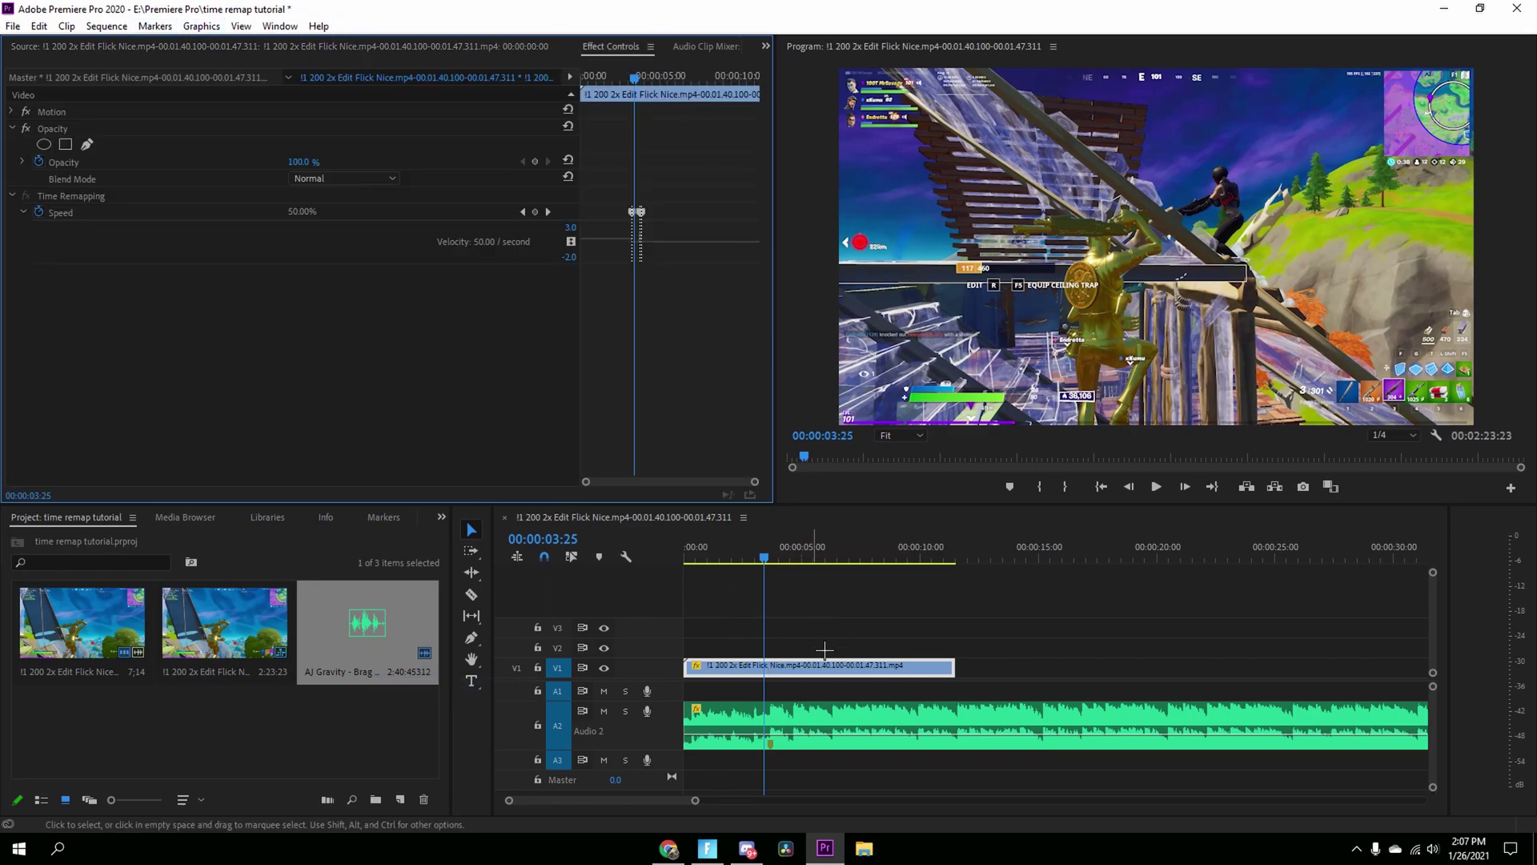
Step: Play the video clip up to the gunshot and add a new clip marker at 00:00:03:50
left_click(820, 679)
key("space")
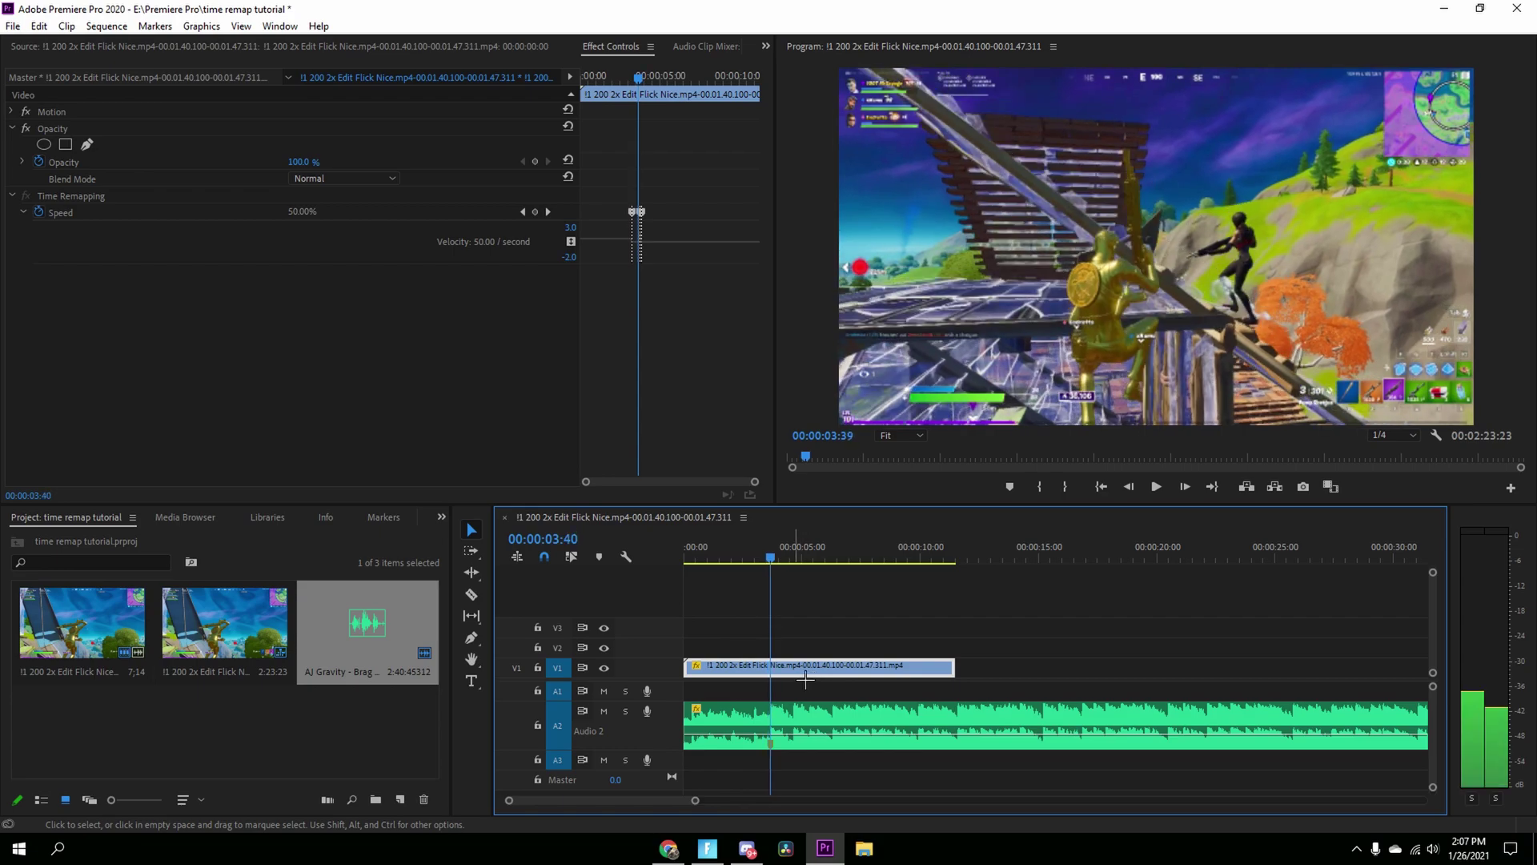
key("Left")
key("Left")
key("Left")
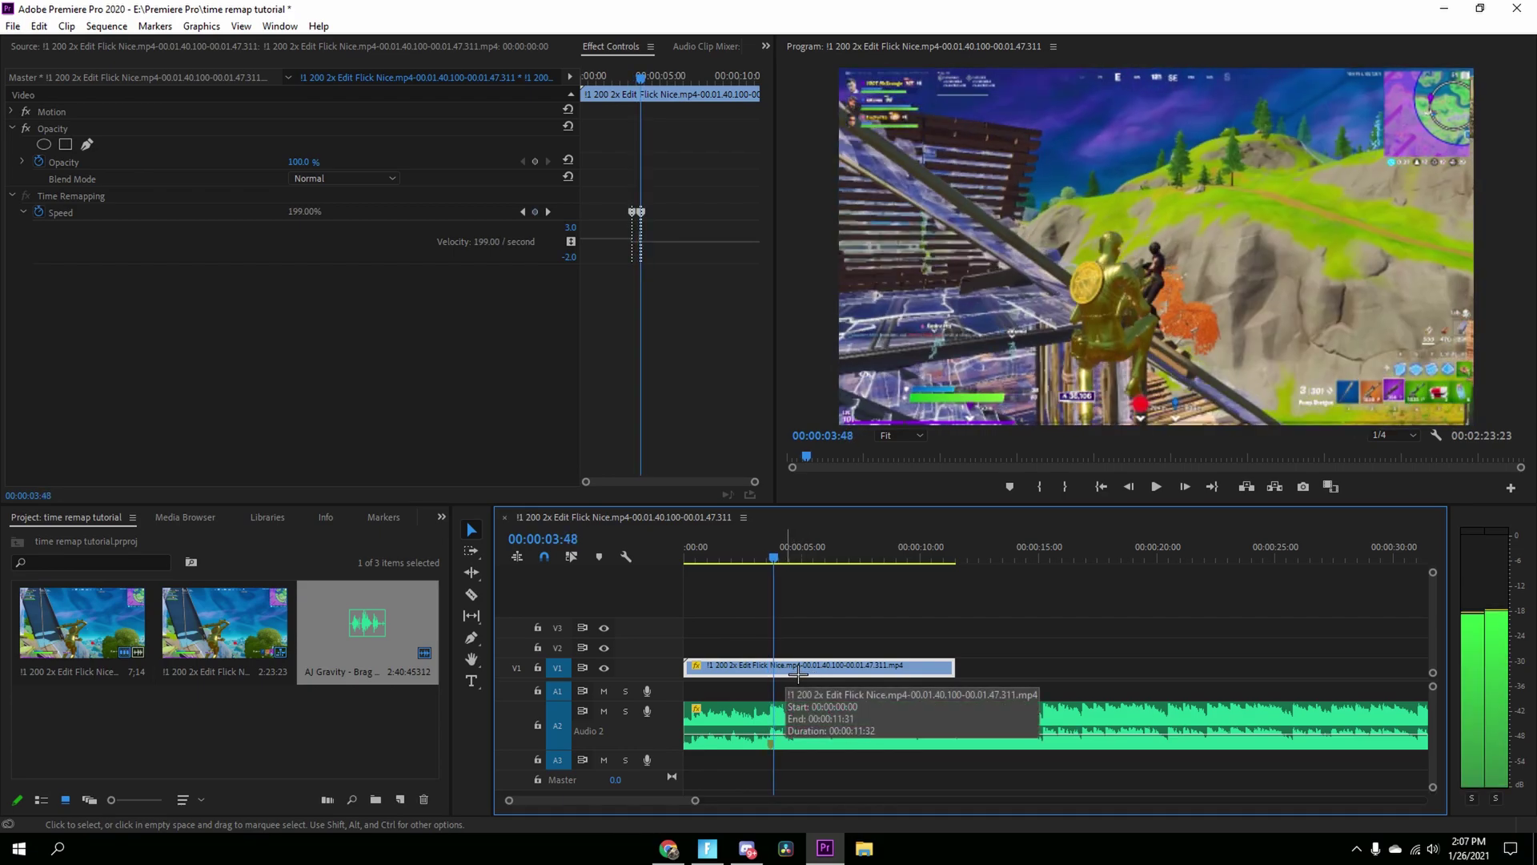
key("Right")
key("Right")
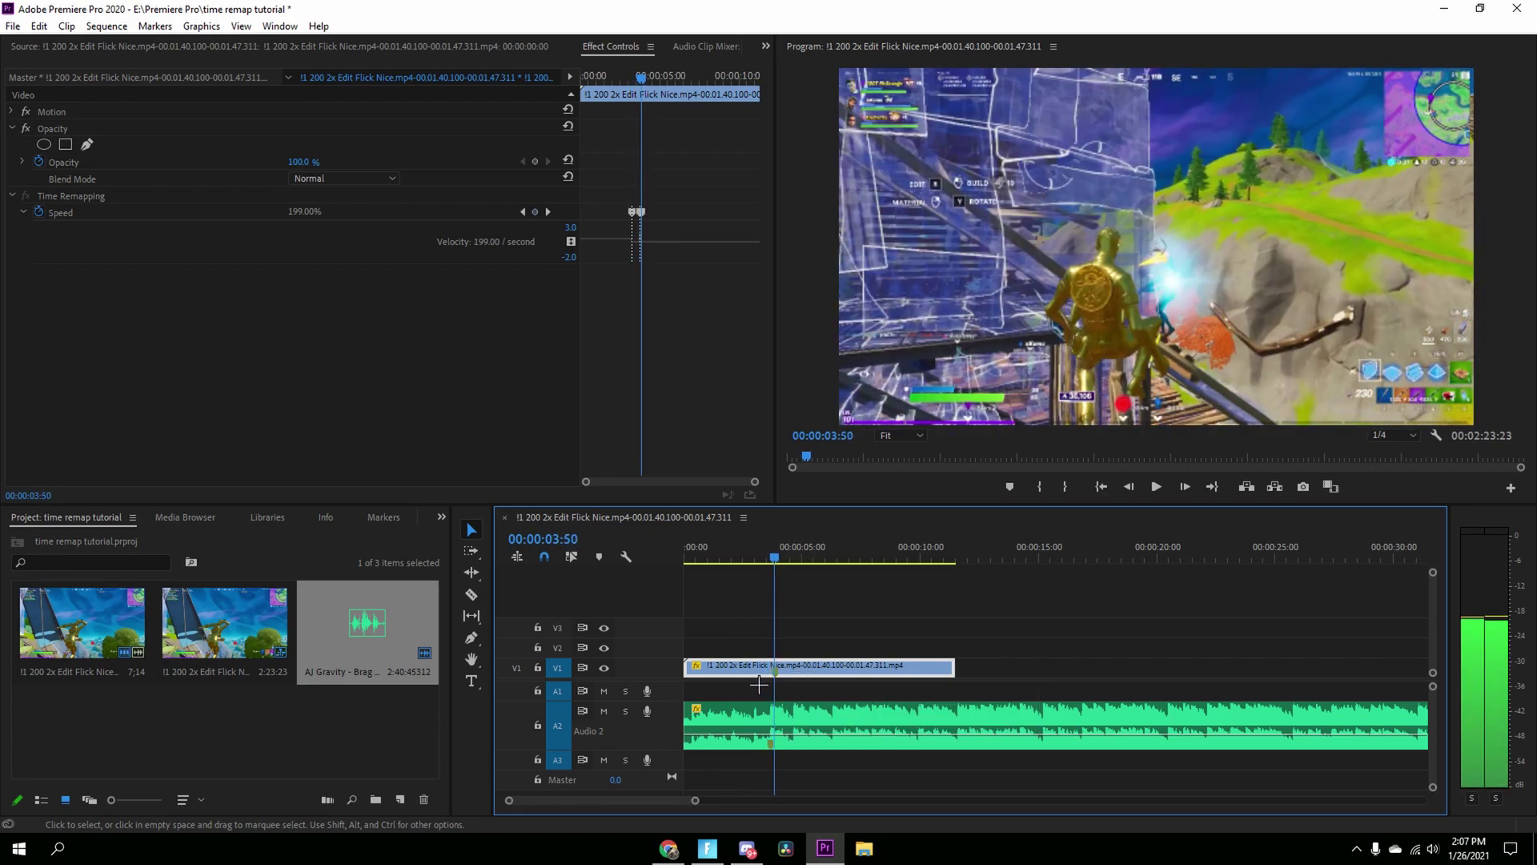
Step: Shorten the clip's beginning, shift the clip so its marker meets the song's marker, and extend its beginning back to the sequence start
left_click_drag(687, 670, 714, 672)
left_click_drag(867, 678, 858, 677)
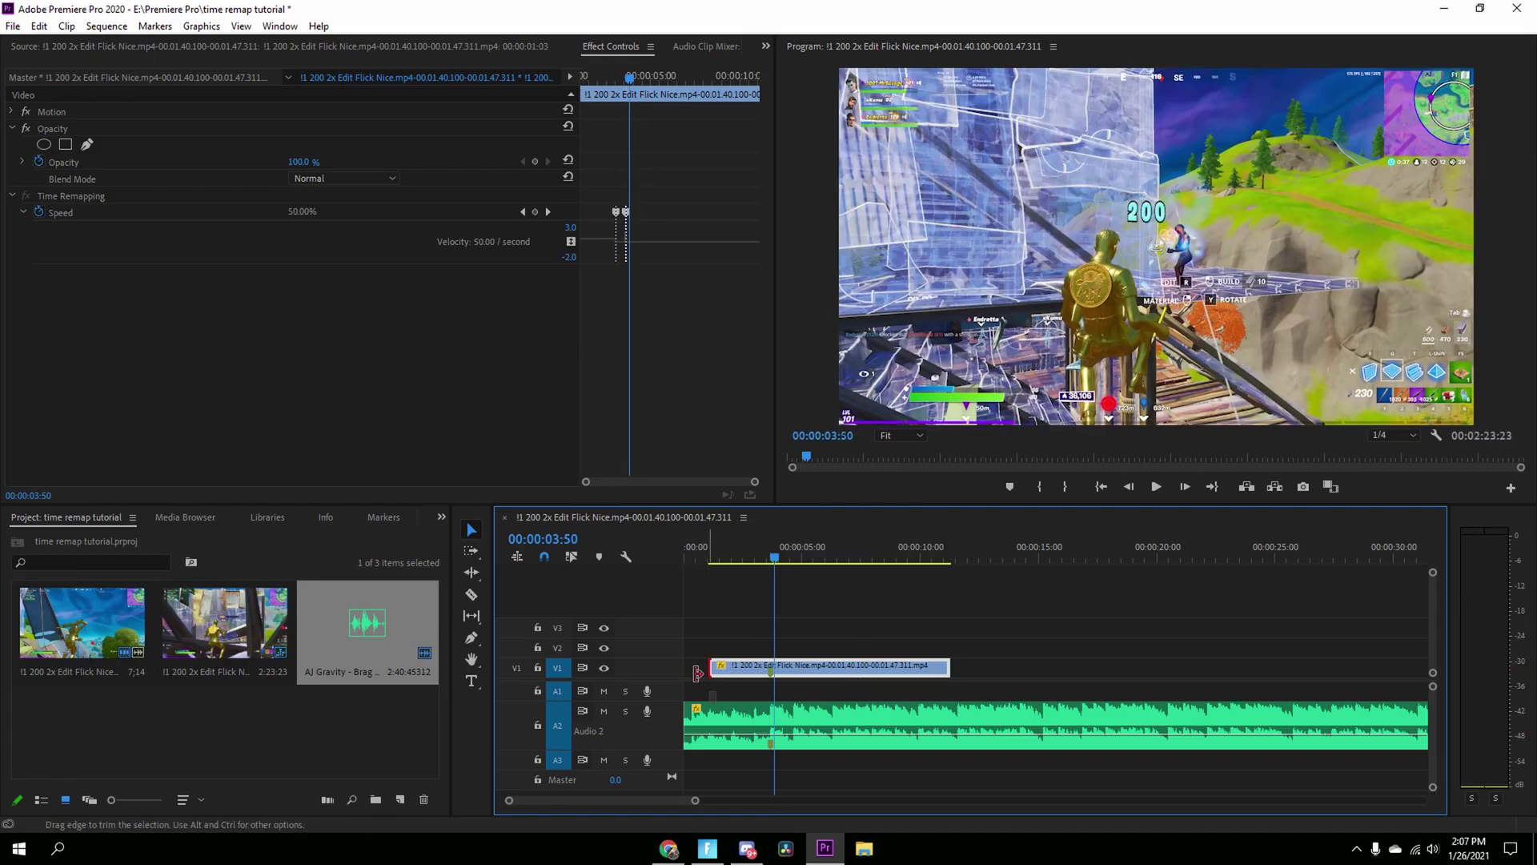
left_click_drag(708, 669, 684, 669)
Step: Play the sequence from the start to check the sync, and return the playhead to the markers at 00:00:03:38
left_click_drag(743, 558, 683, 574)
key("space")
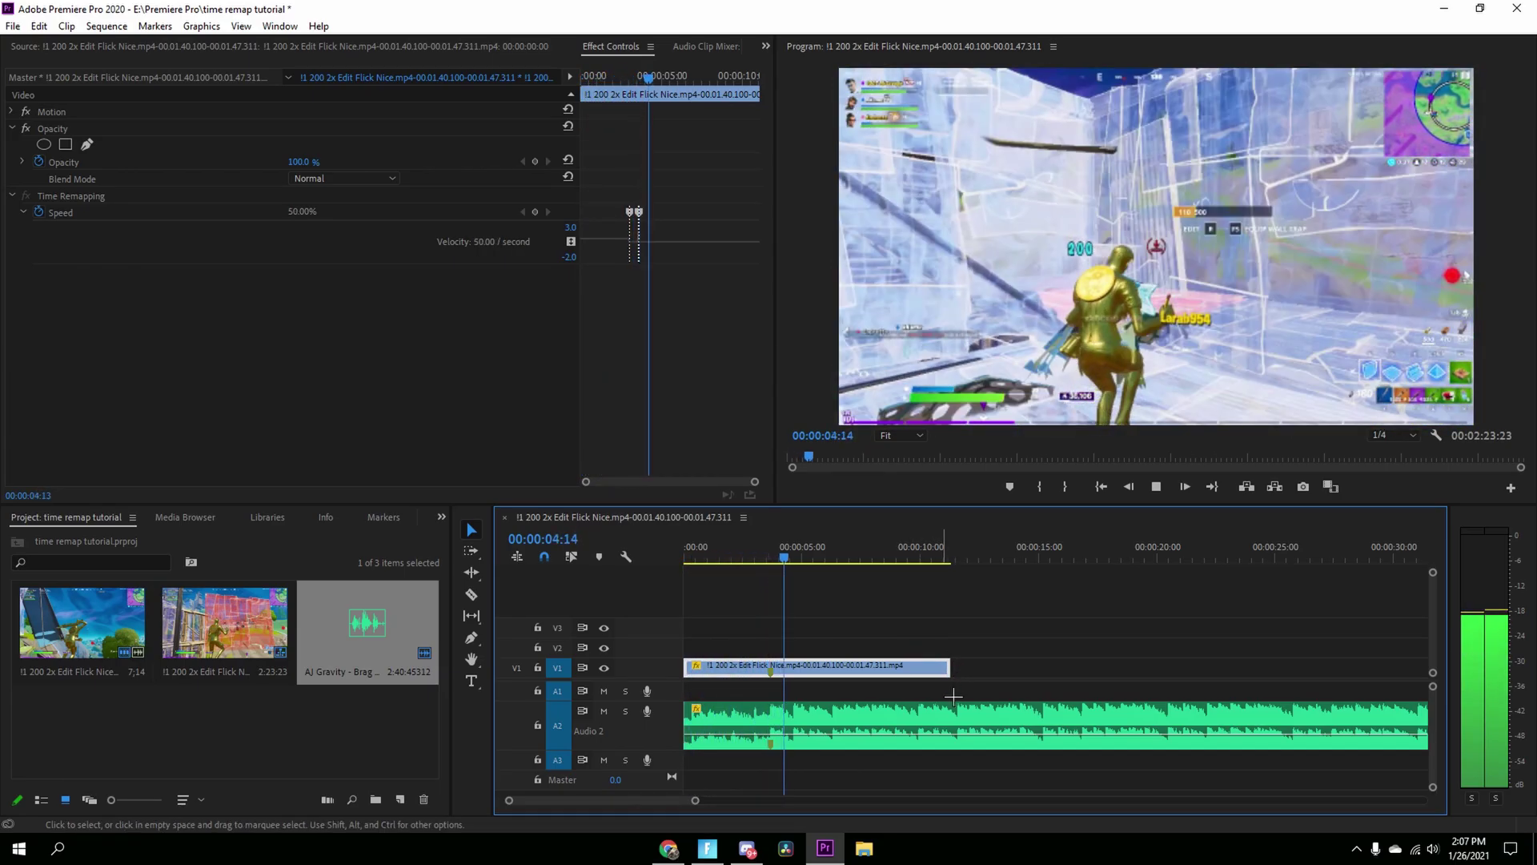
key("space")
left_click_drag(793, 563, 782, 571)
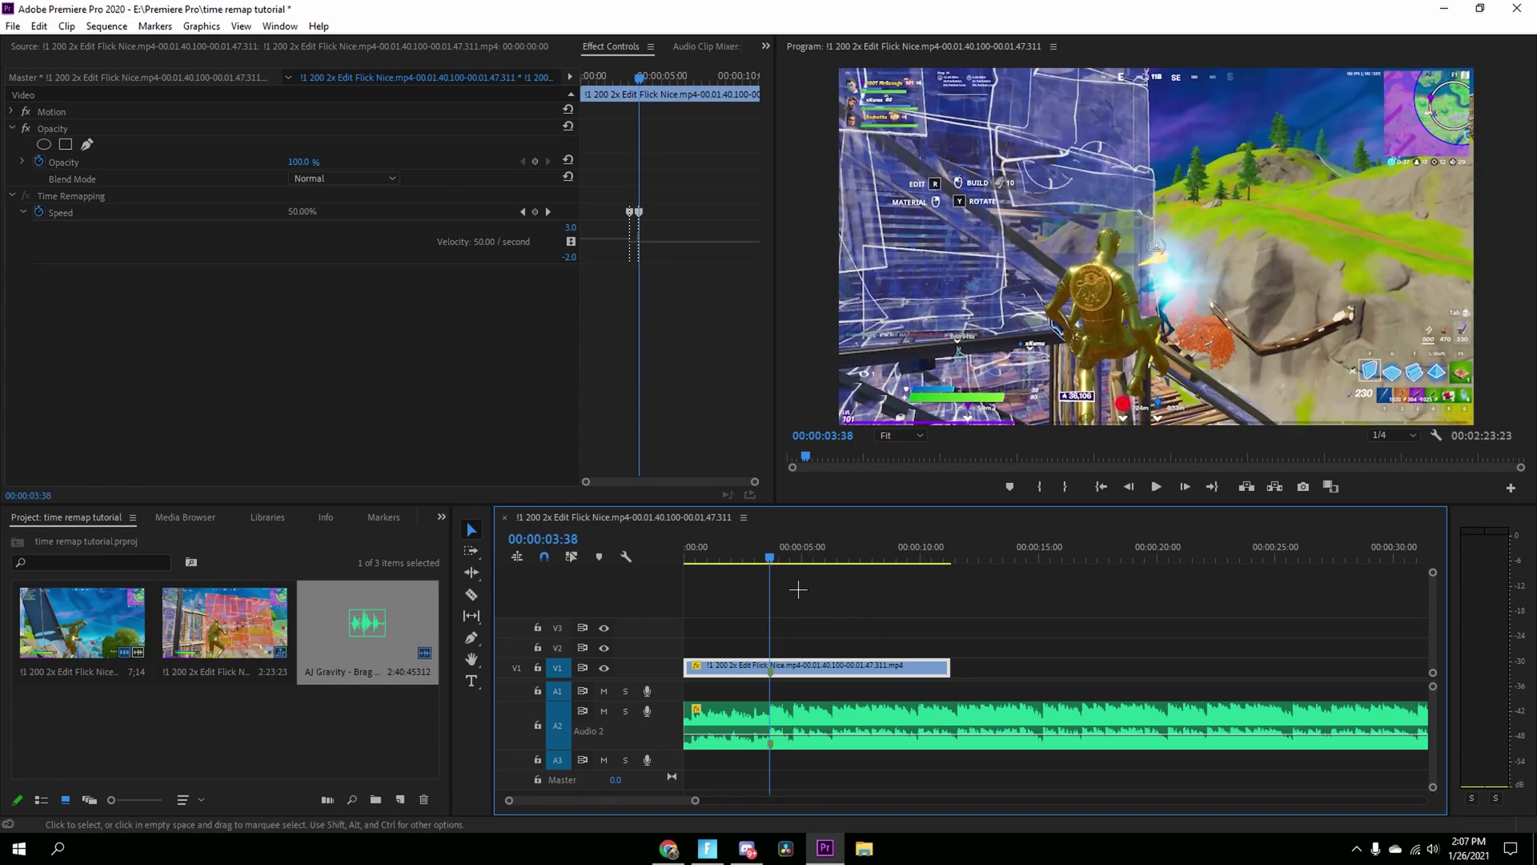
Step: Save the project, create a 1920x1080 adjustment layer at 60 fps, and place it on V2 starting at the 00:00:03:38 markers
key("ctrl+s")
left_click(405, 806)
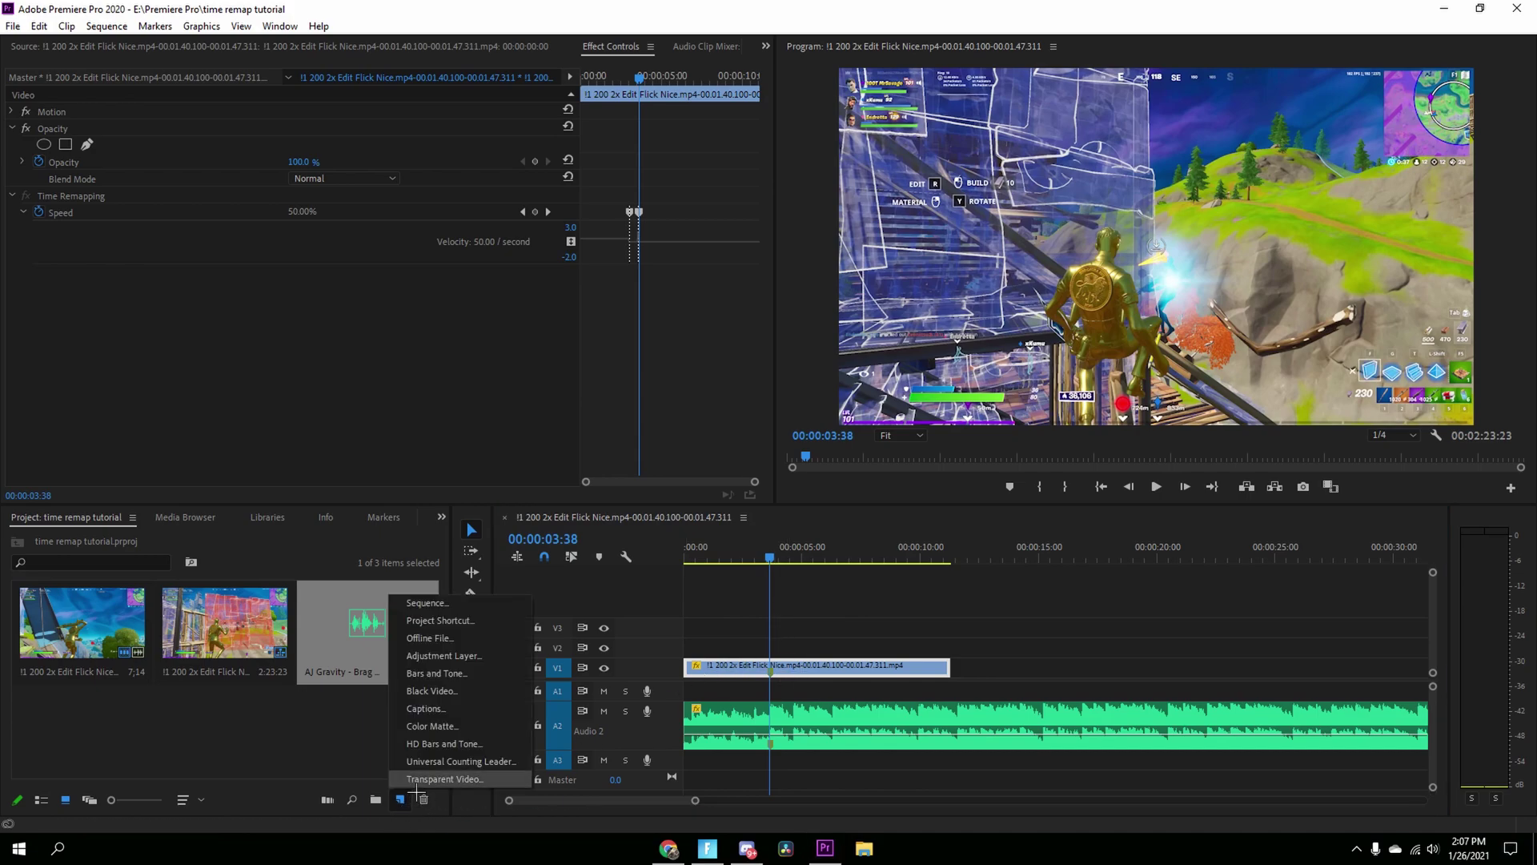
left_click(482, 659)
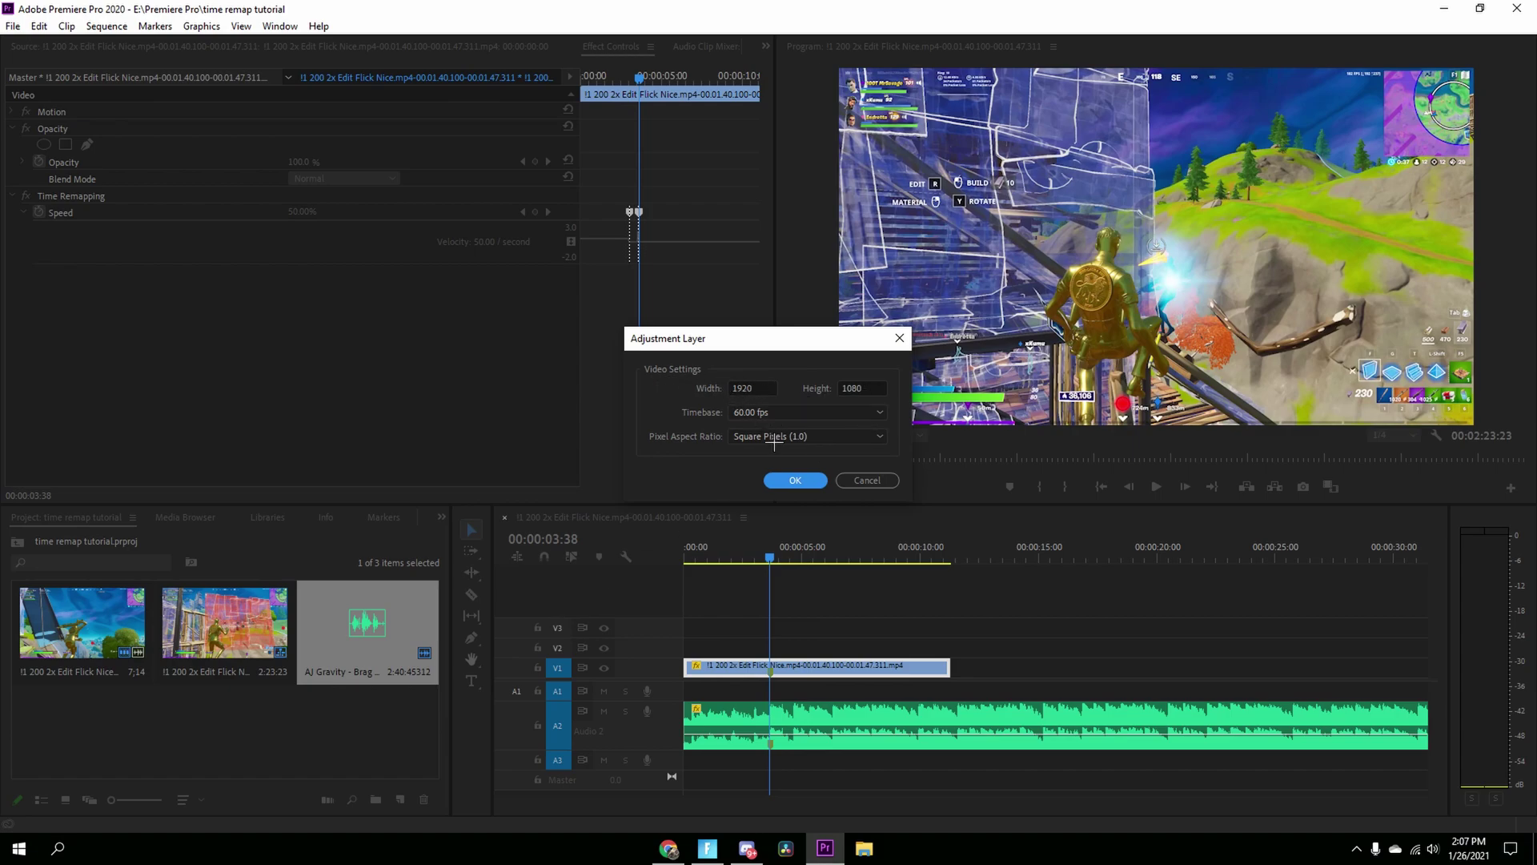
left_click(809, 412)
left_click(817, 415)
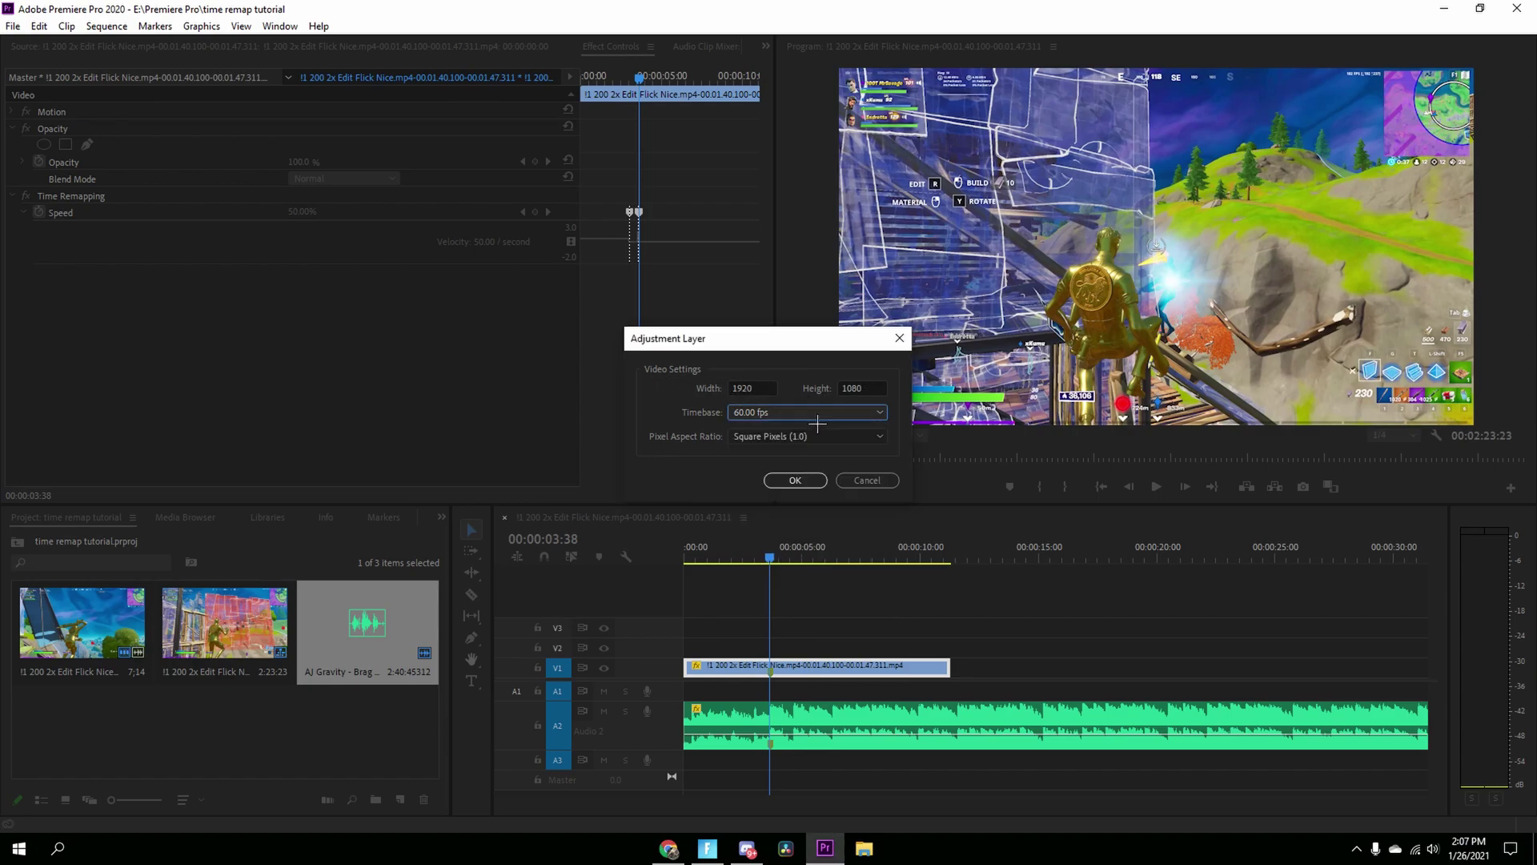
left_click(813, 484)
left_click_drag(56, 747, 813, 655)
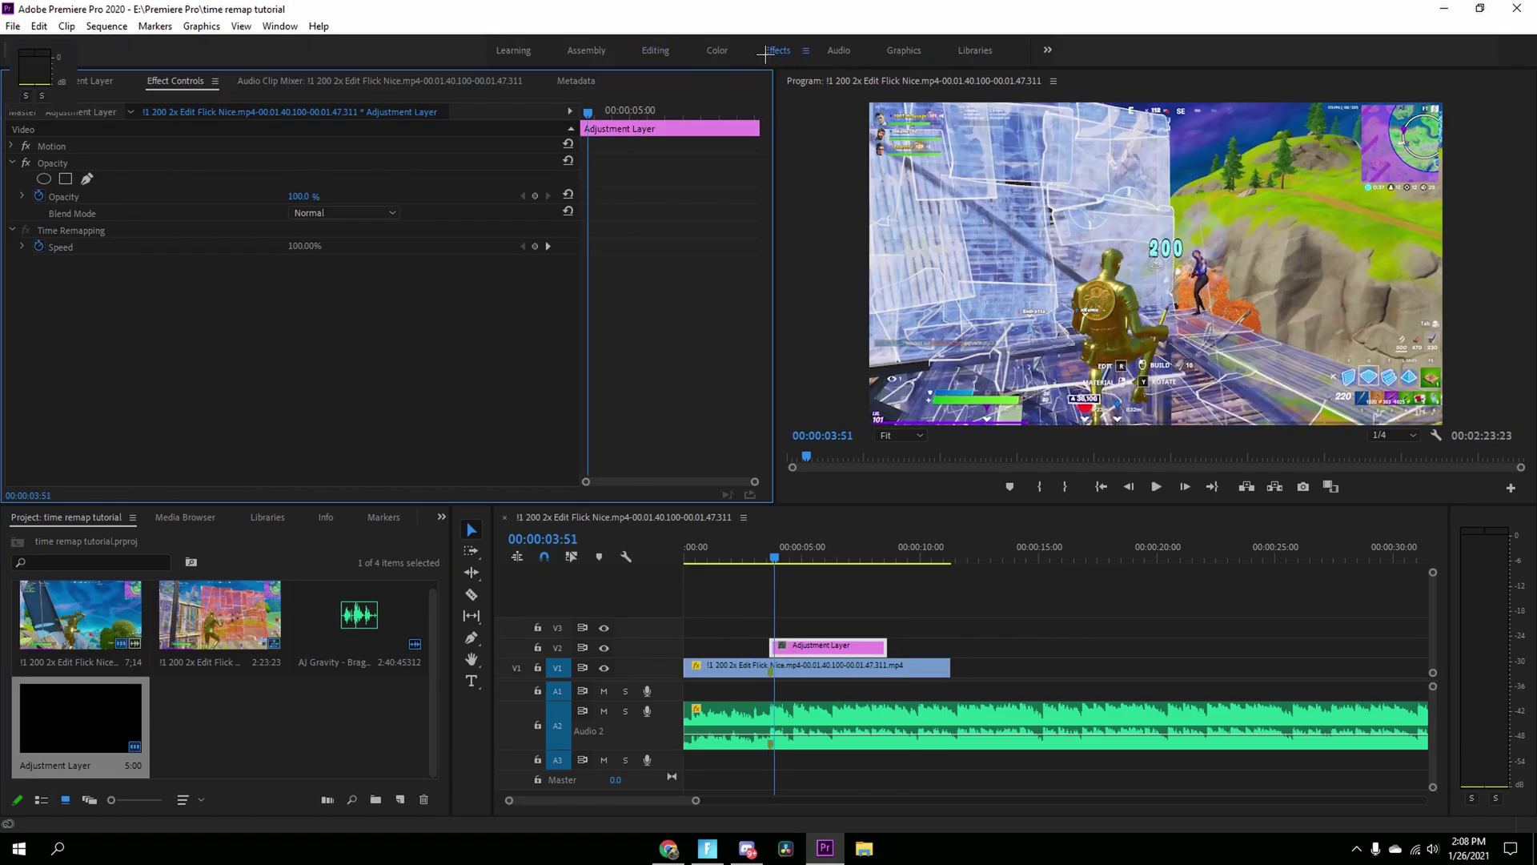
Step: Switch to the Effects workspace, search the effects for "s_shake", and apply S_Shake to the adjustment layer
left_click(773, 51)
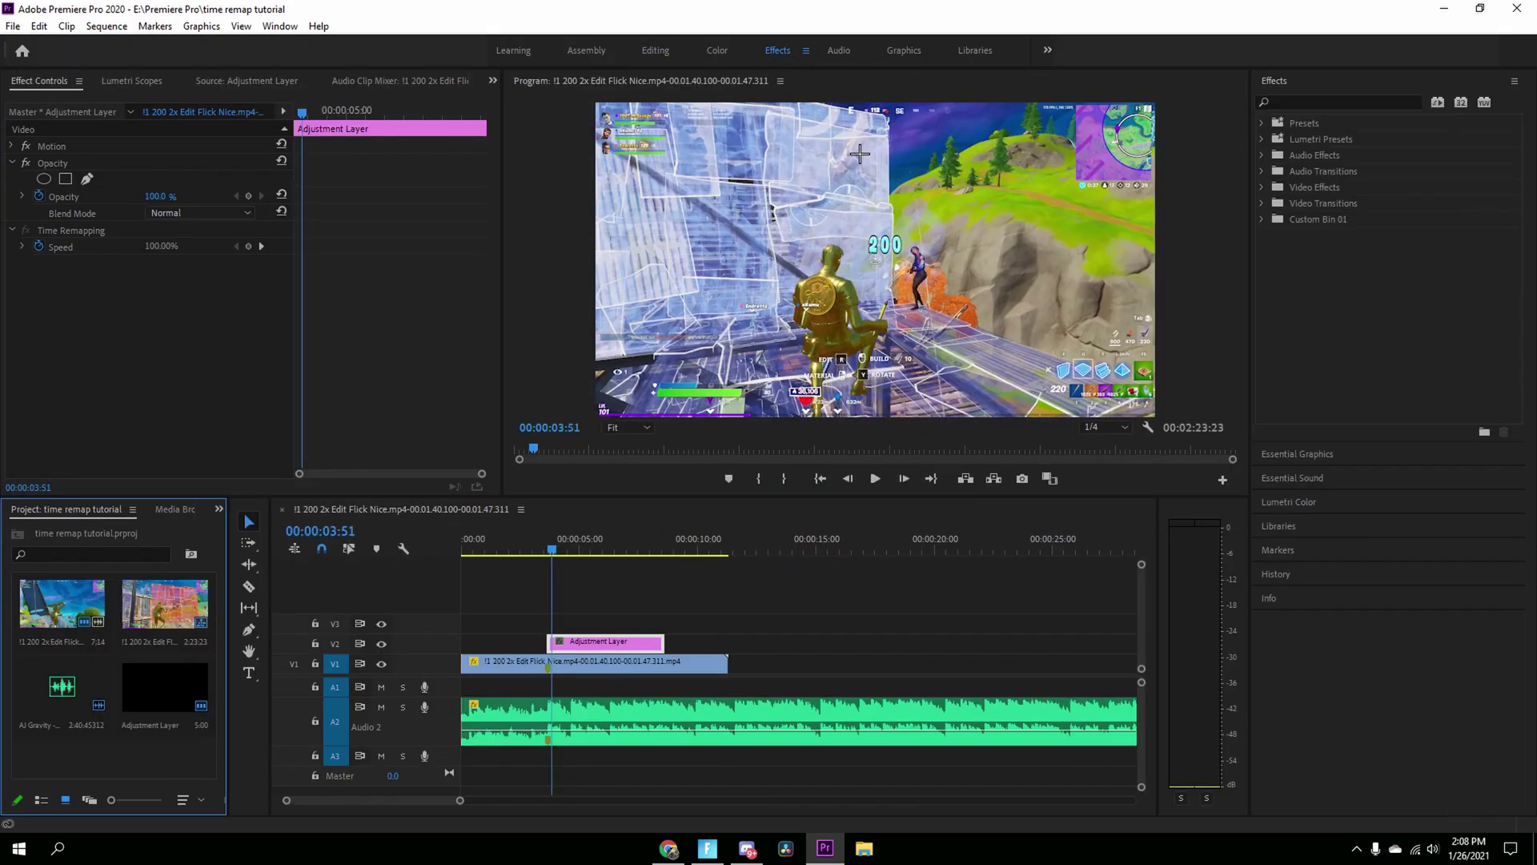
left_click(1342, 104)
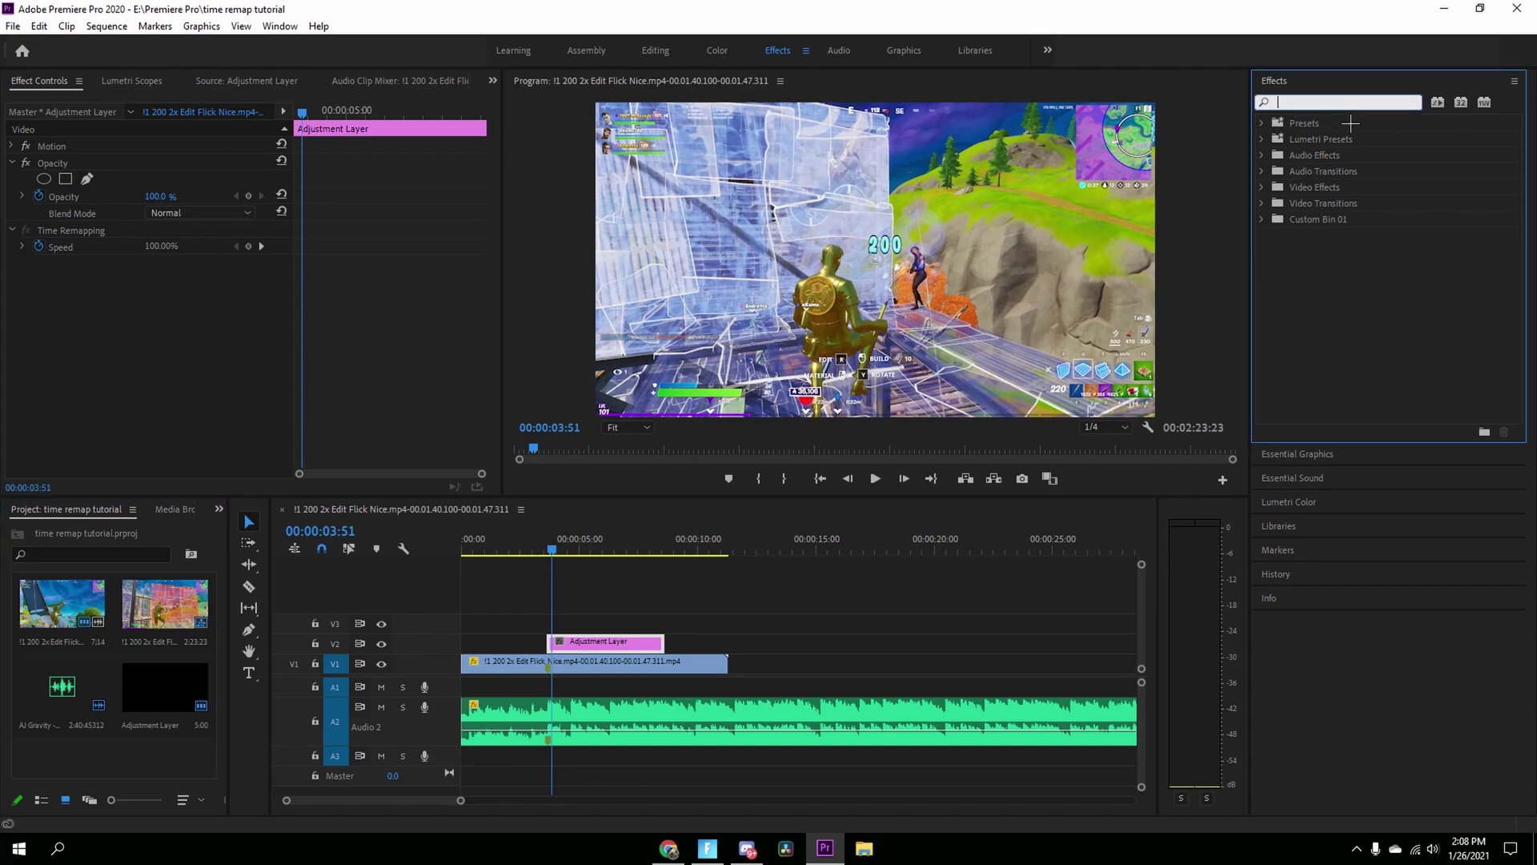
type("s_shg")
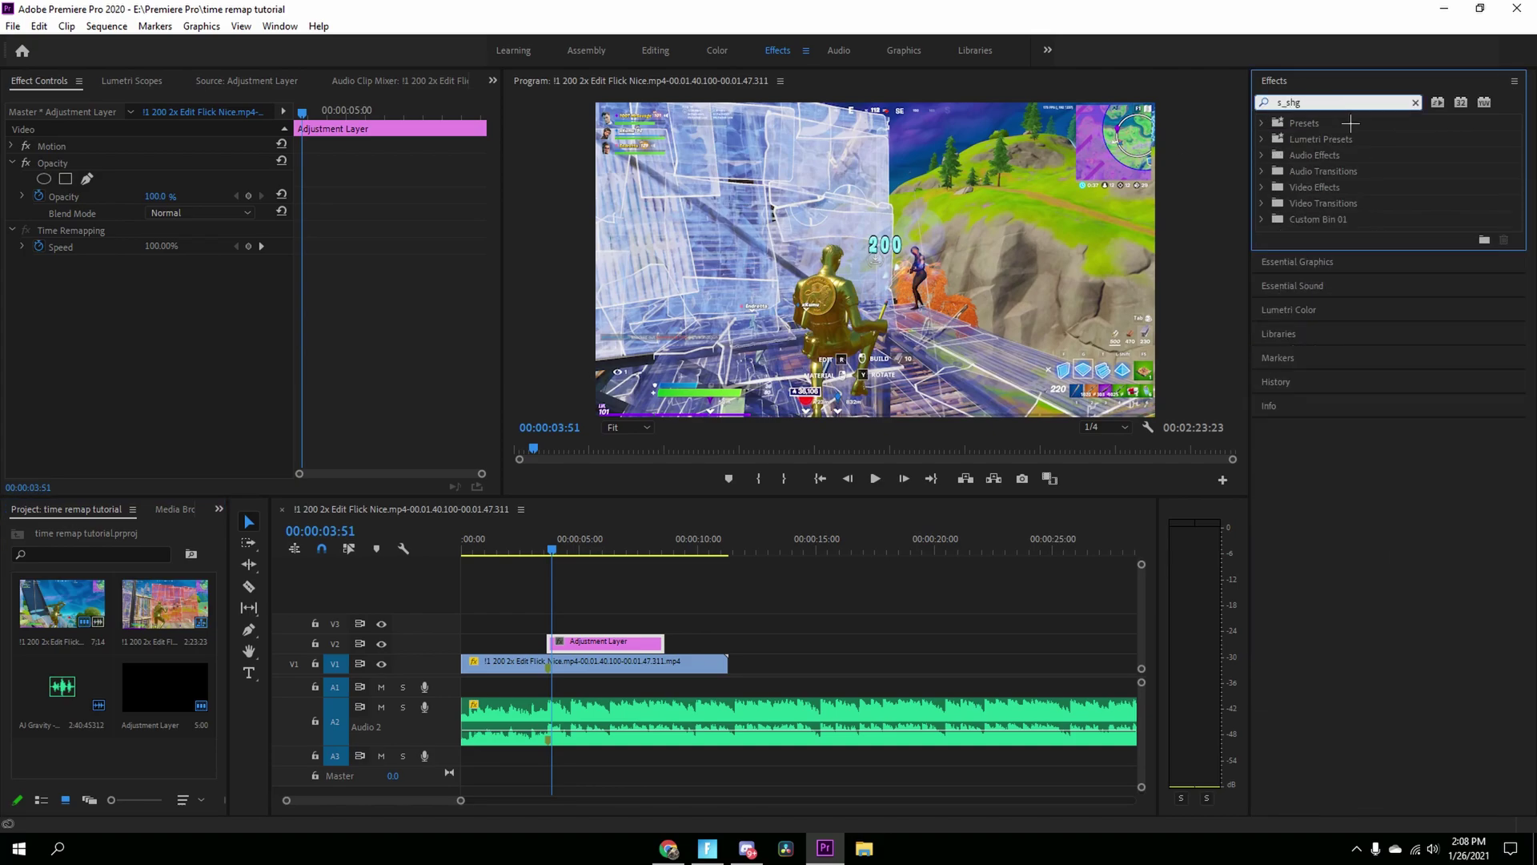
key("BackSpace")
type("ake")
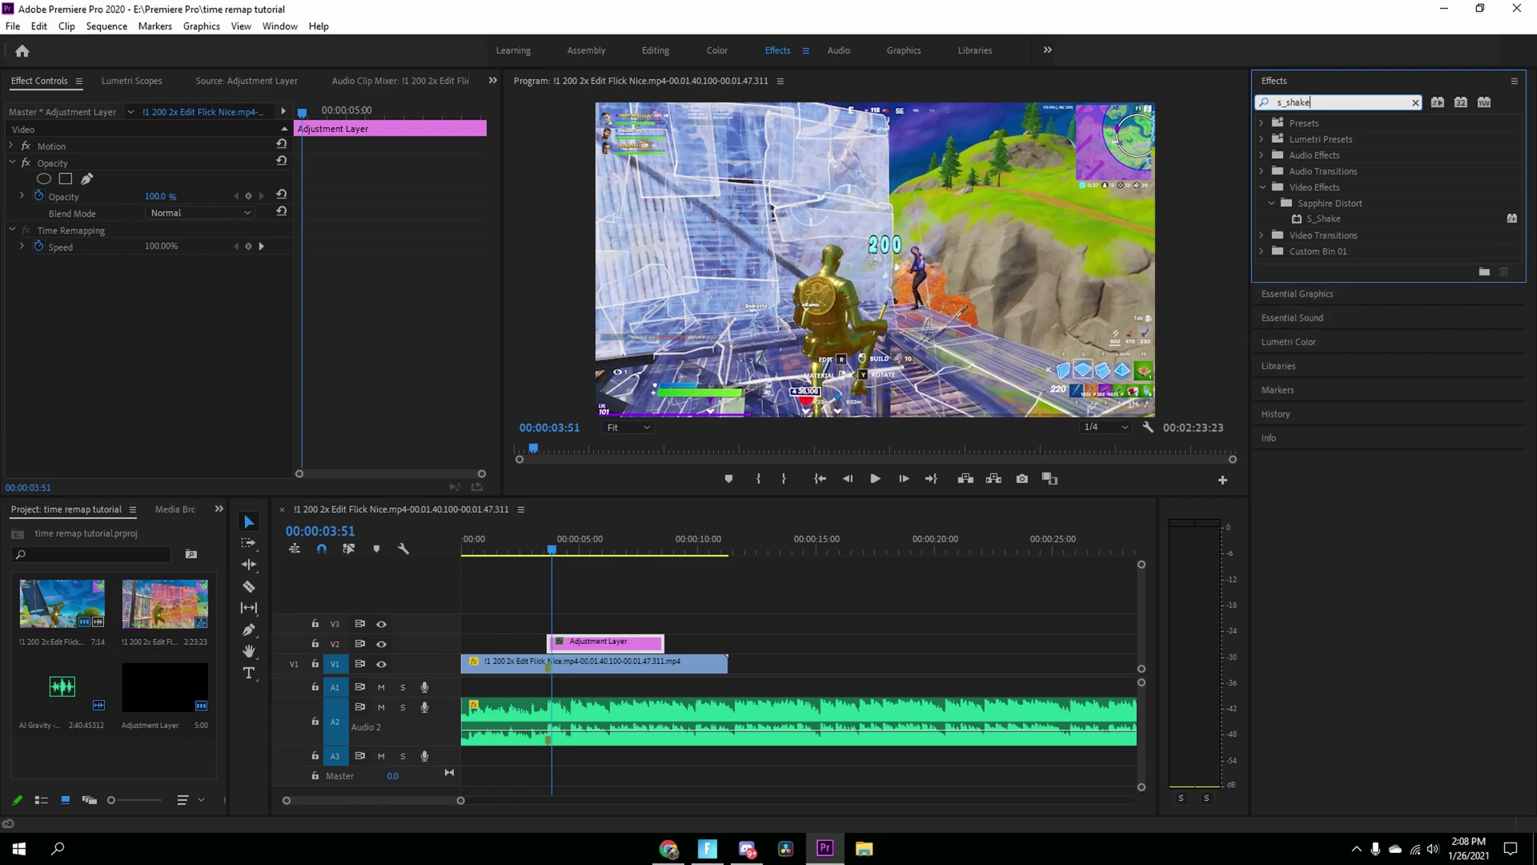
left_click_drag(1325, 227, 609, 643)
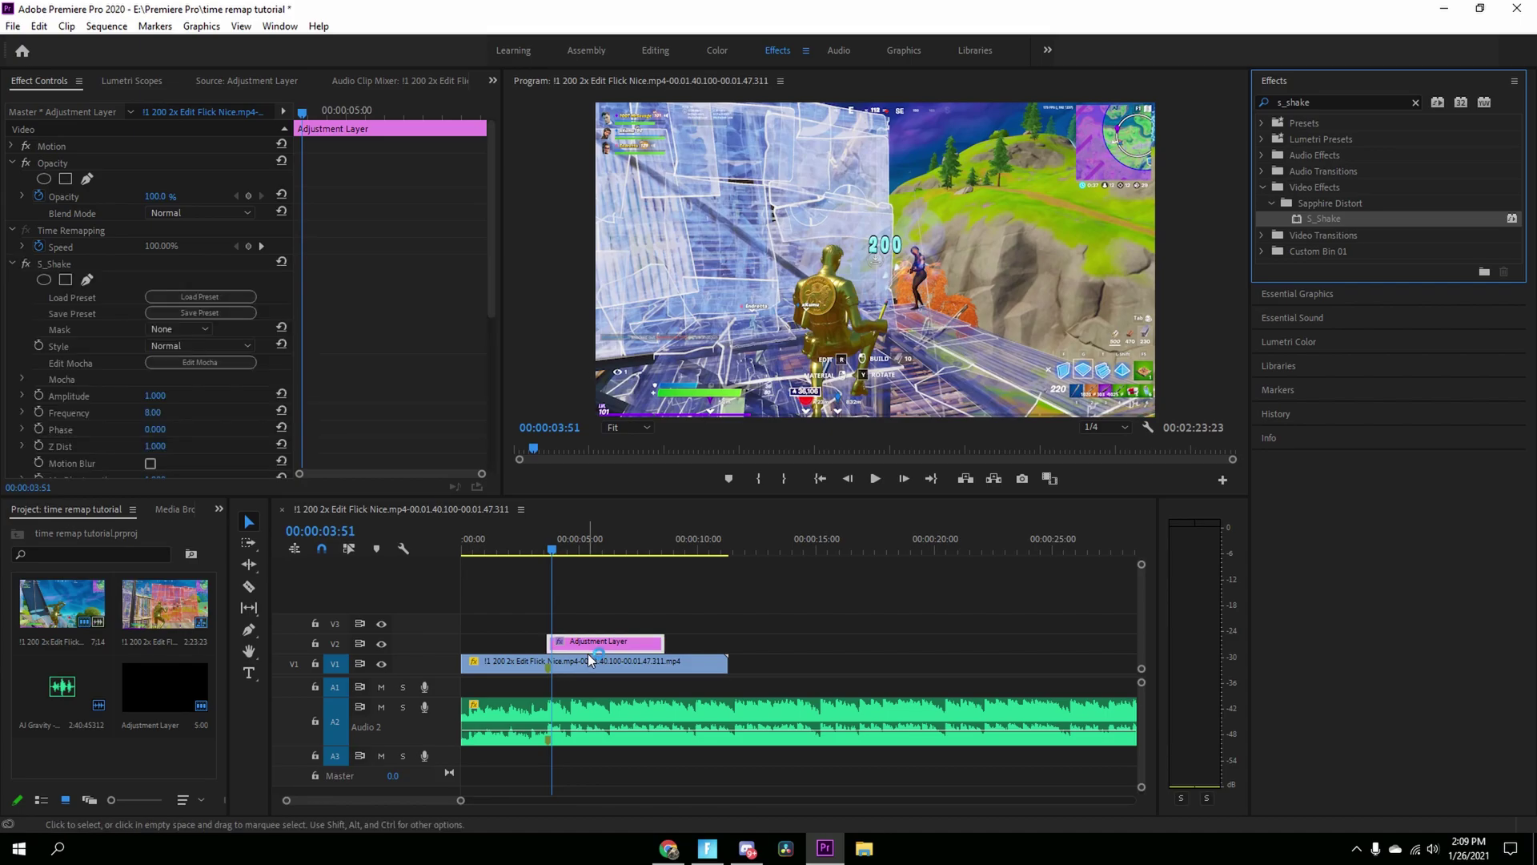
Step: Play the sequence from just before the adjustment layer to preview the default shake, and return the playhead to 00:00:03:38
left_click(534, 554)
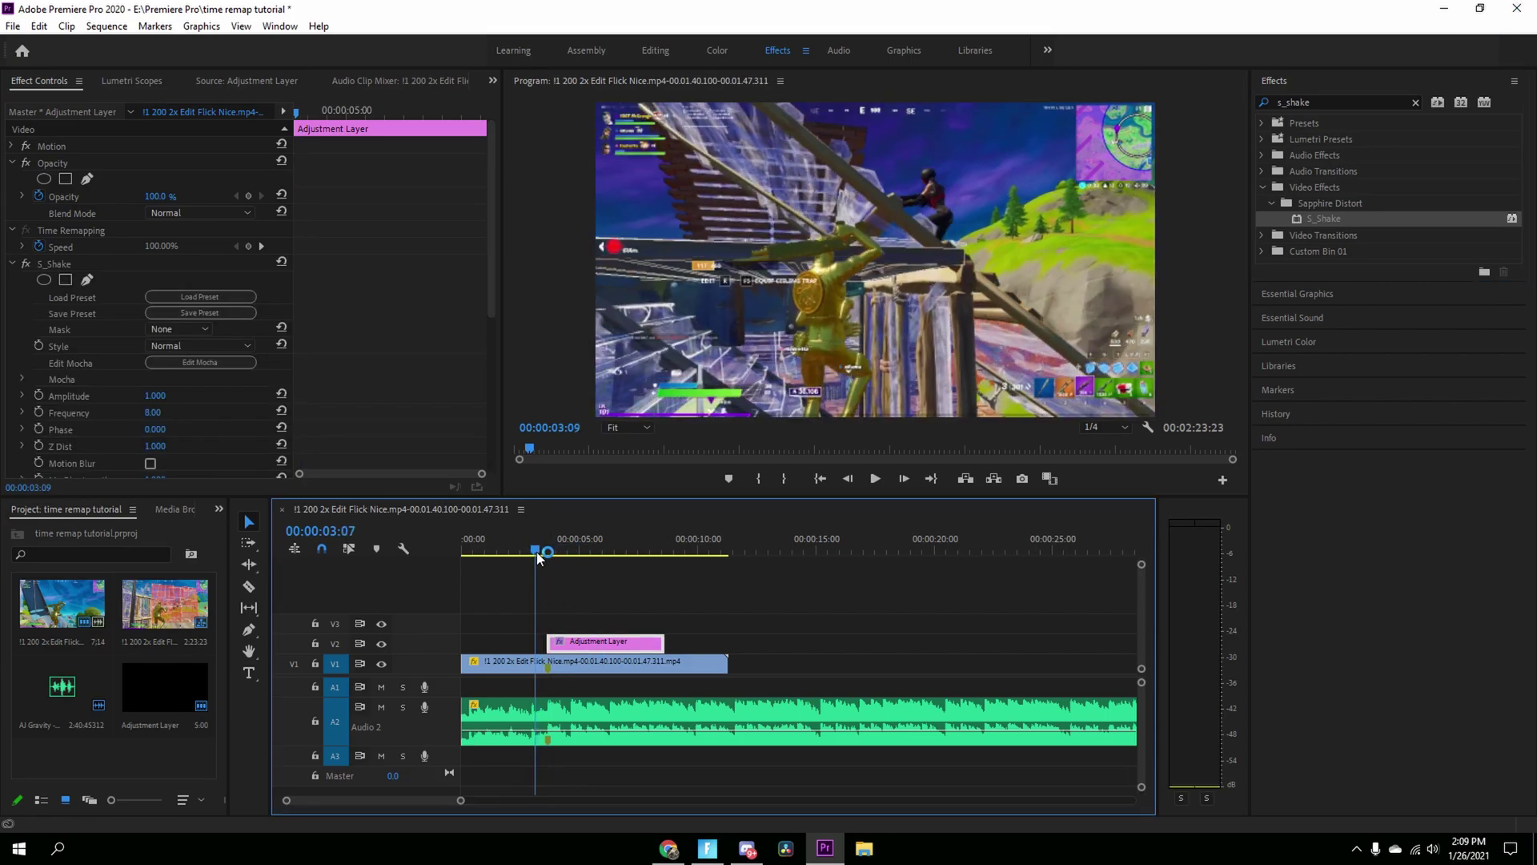
key("space")
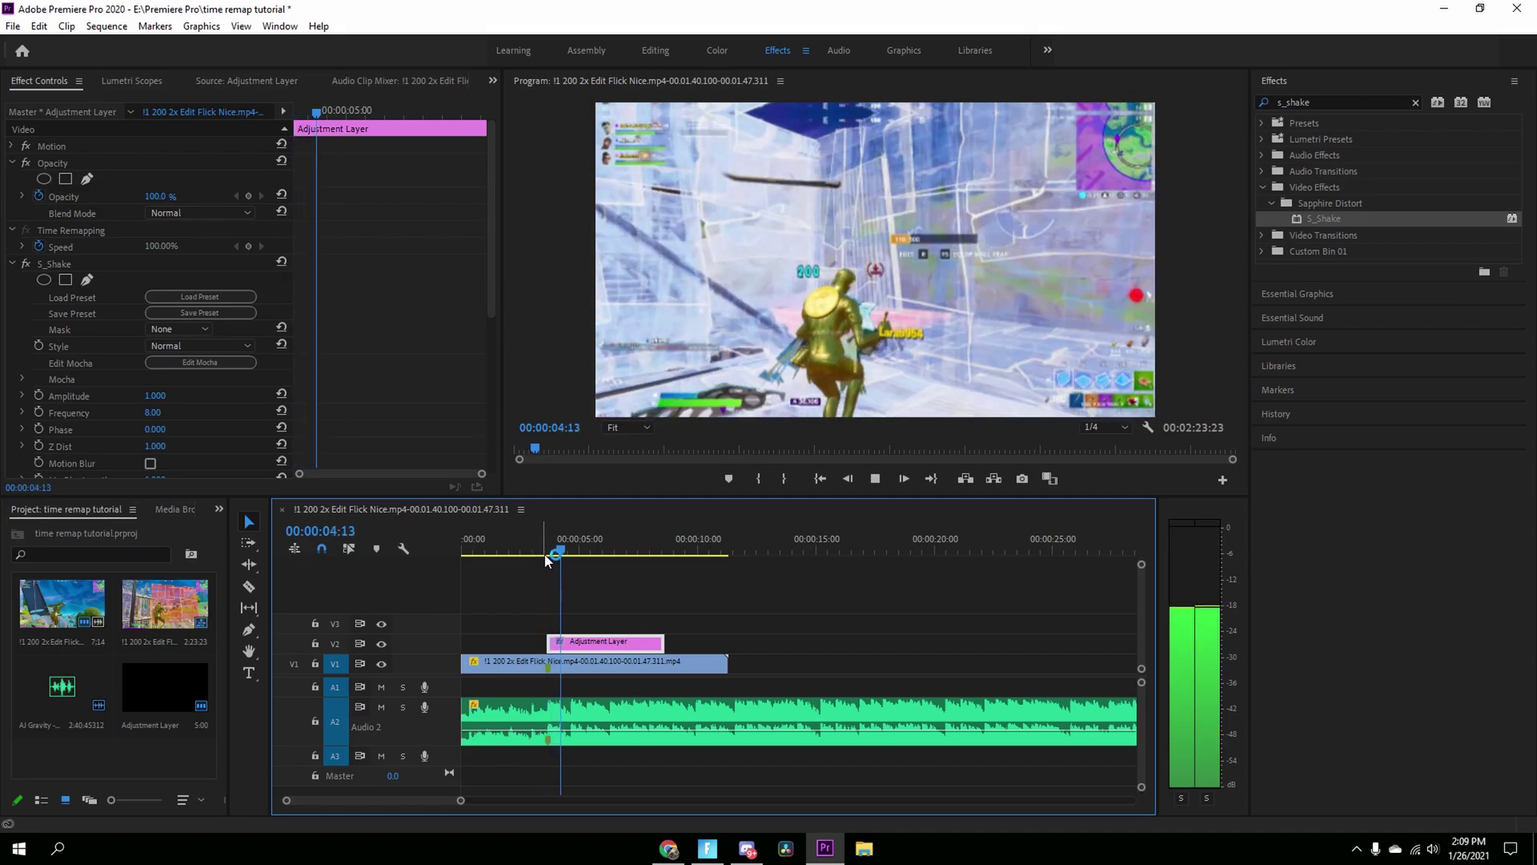
key("space")
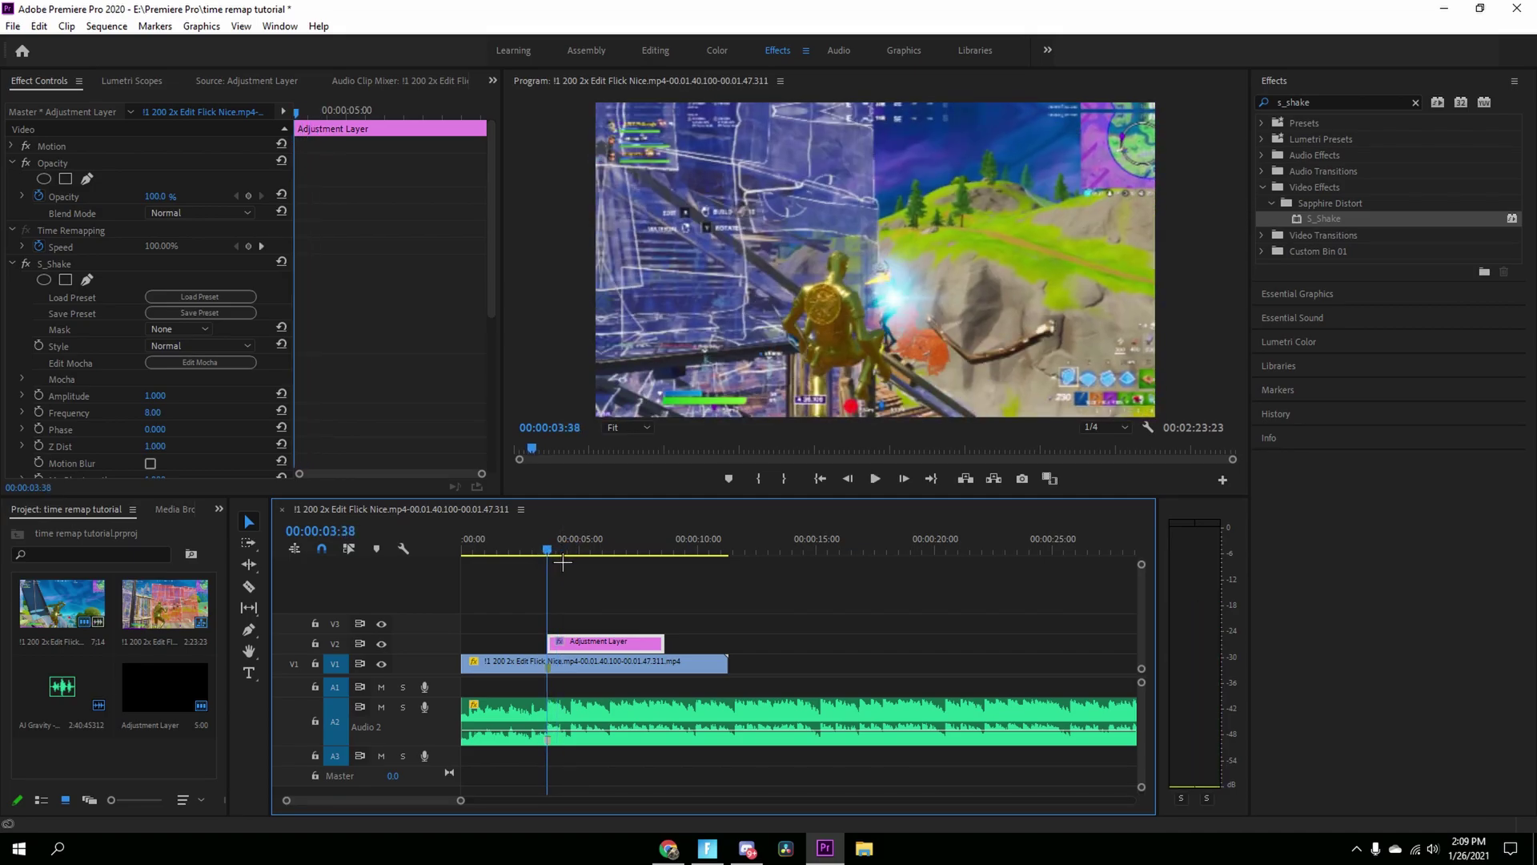
Step: Load the "basic impact" preset into S_Shake and return the playhead to the adjustment layer's start at 00:00:03:38
left_click(206, 298)
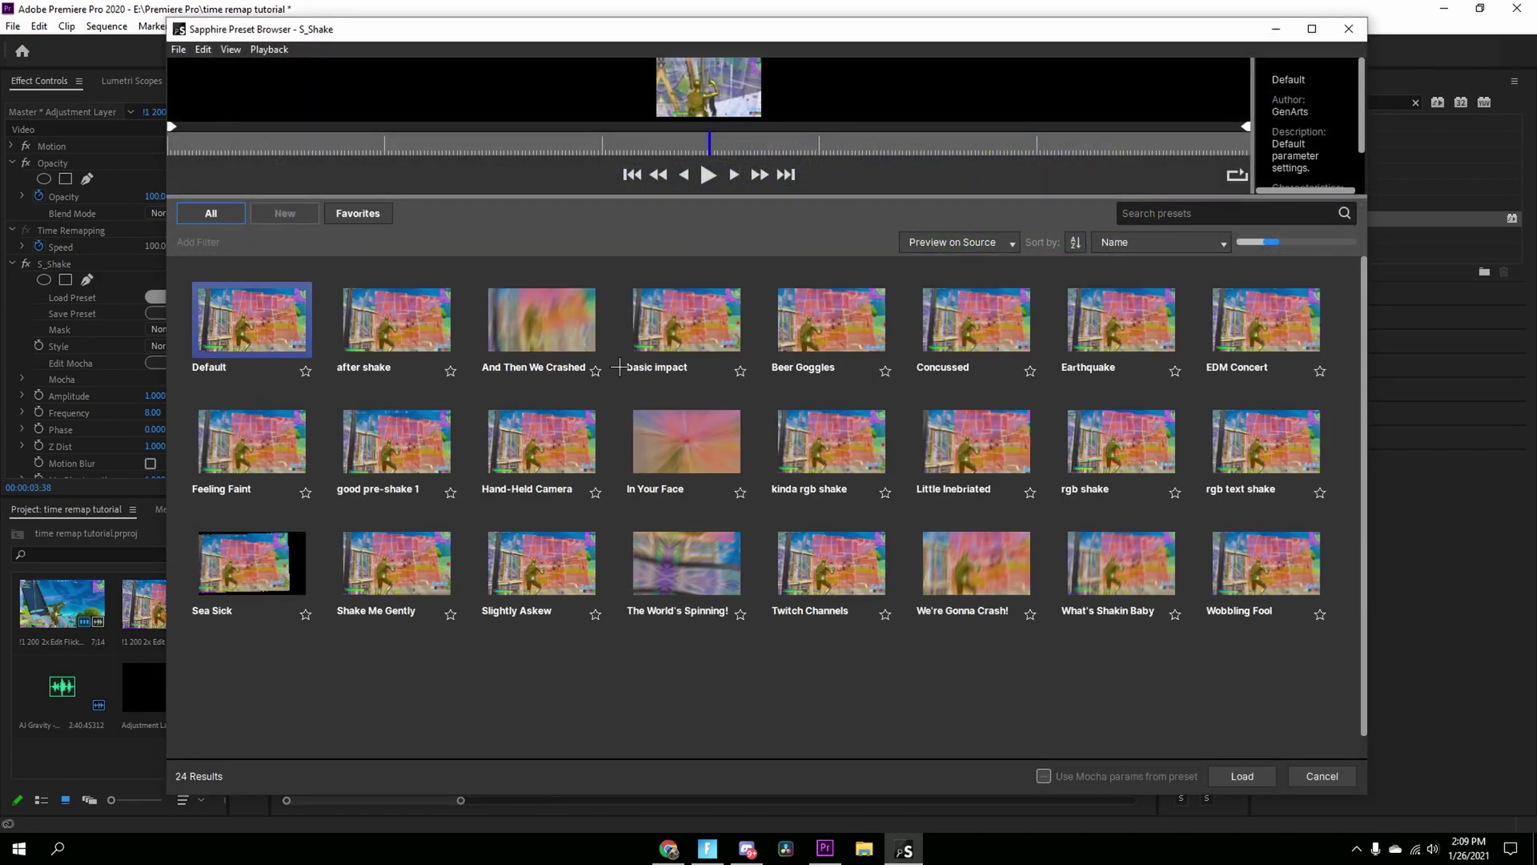
double_click(621, 367)
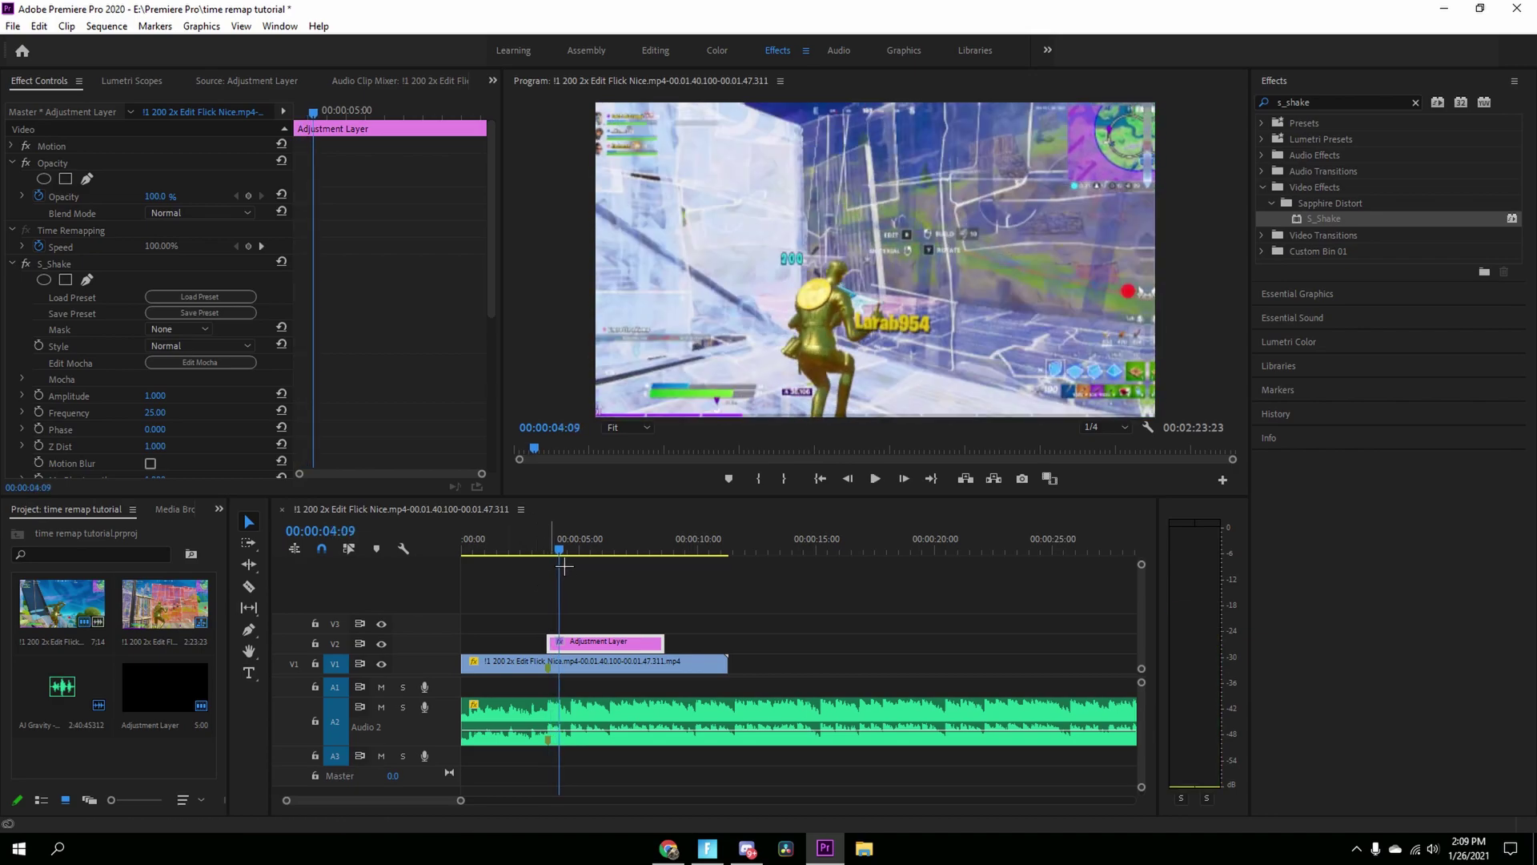
left_click(564, 565)
key("Up")
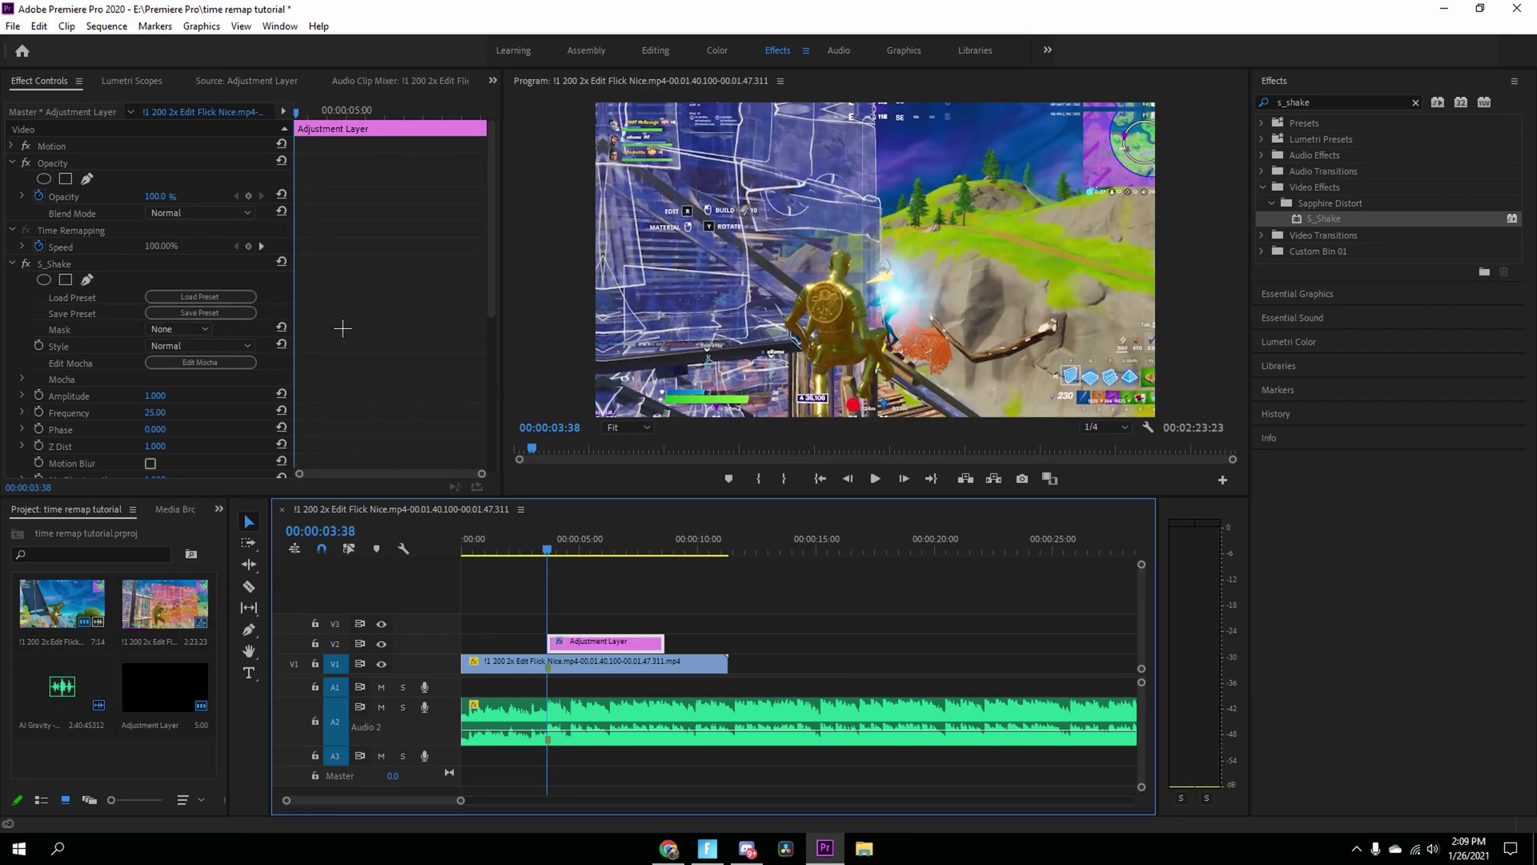
Step: Widen the effect parameter area and start keyframing S_Shake's Amplitude at 00:00:03:38
left_click_drag(296, 333, 402, 333)
scroll(191, 403, "down", 1)
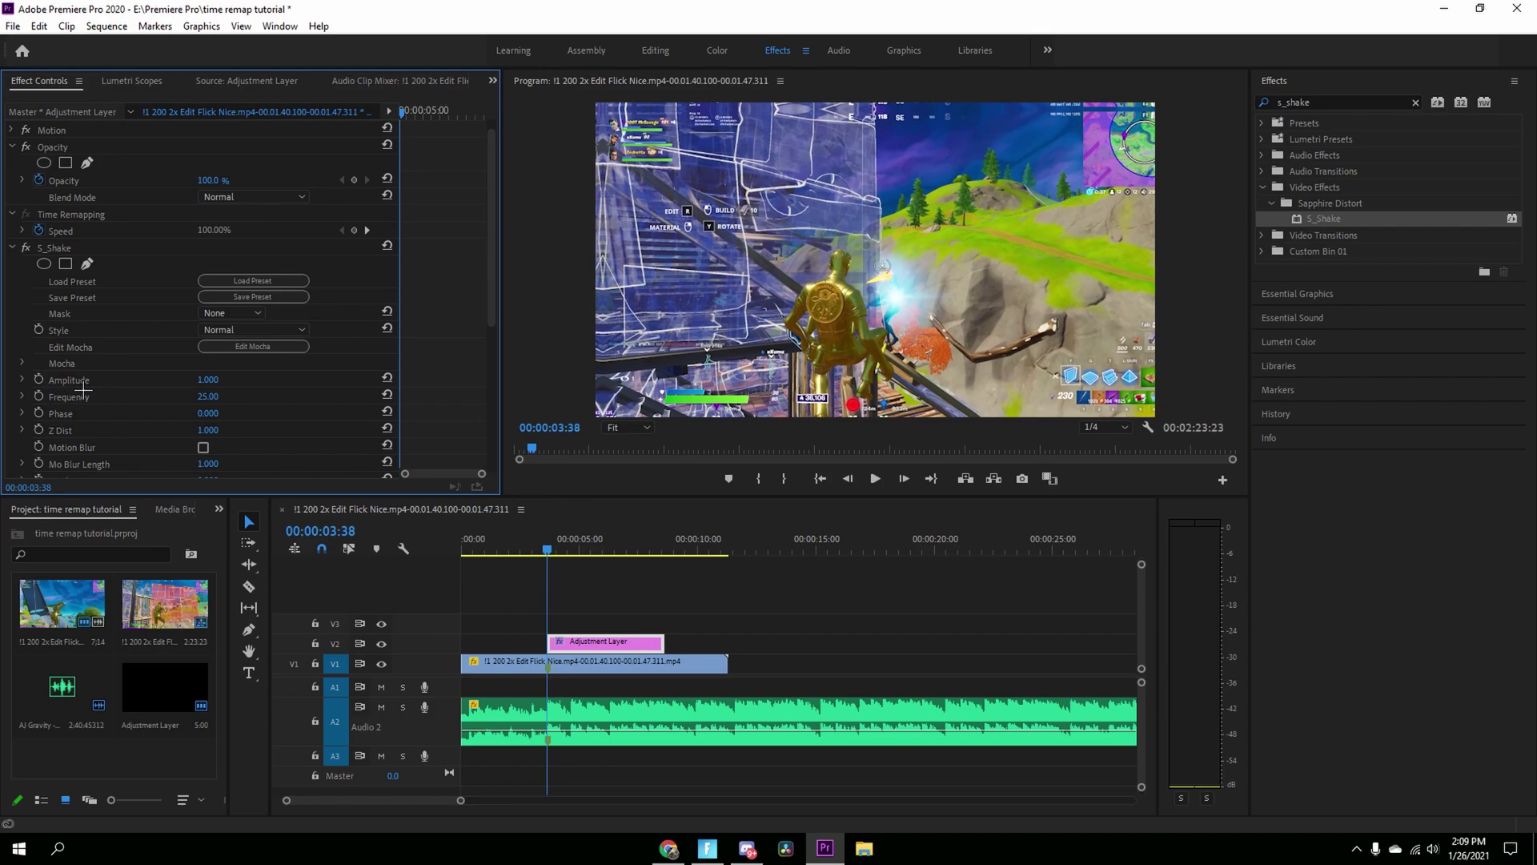
left_click(38, 379)
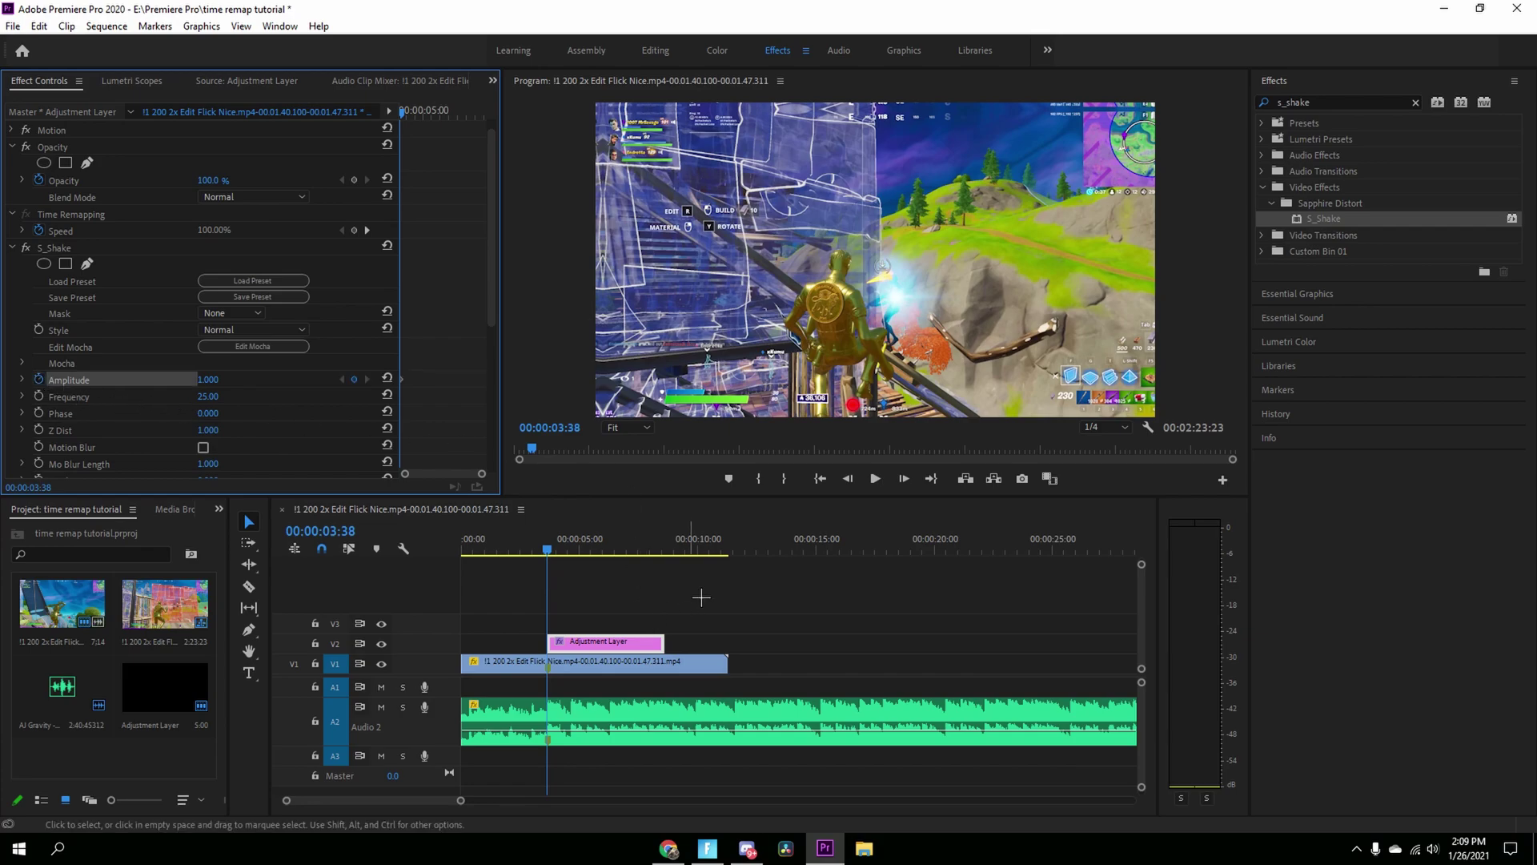
Step: Add an S_Shake Amplitude keyframe with a value of 0 at 00:00:03:53, dismissing the Sapphire warnings
key("Right")
key("Right")
key("Right")
key("Right")
key("Right")
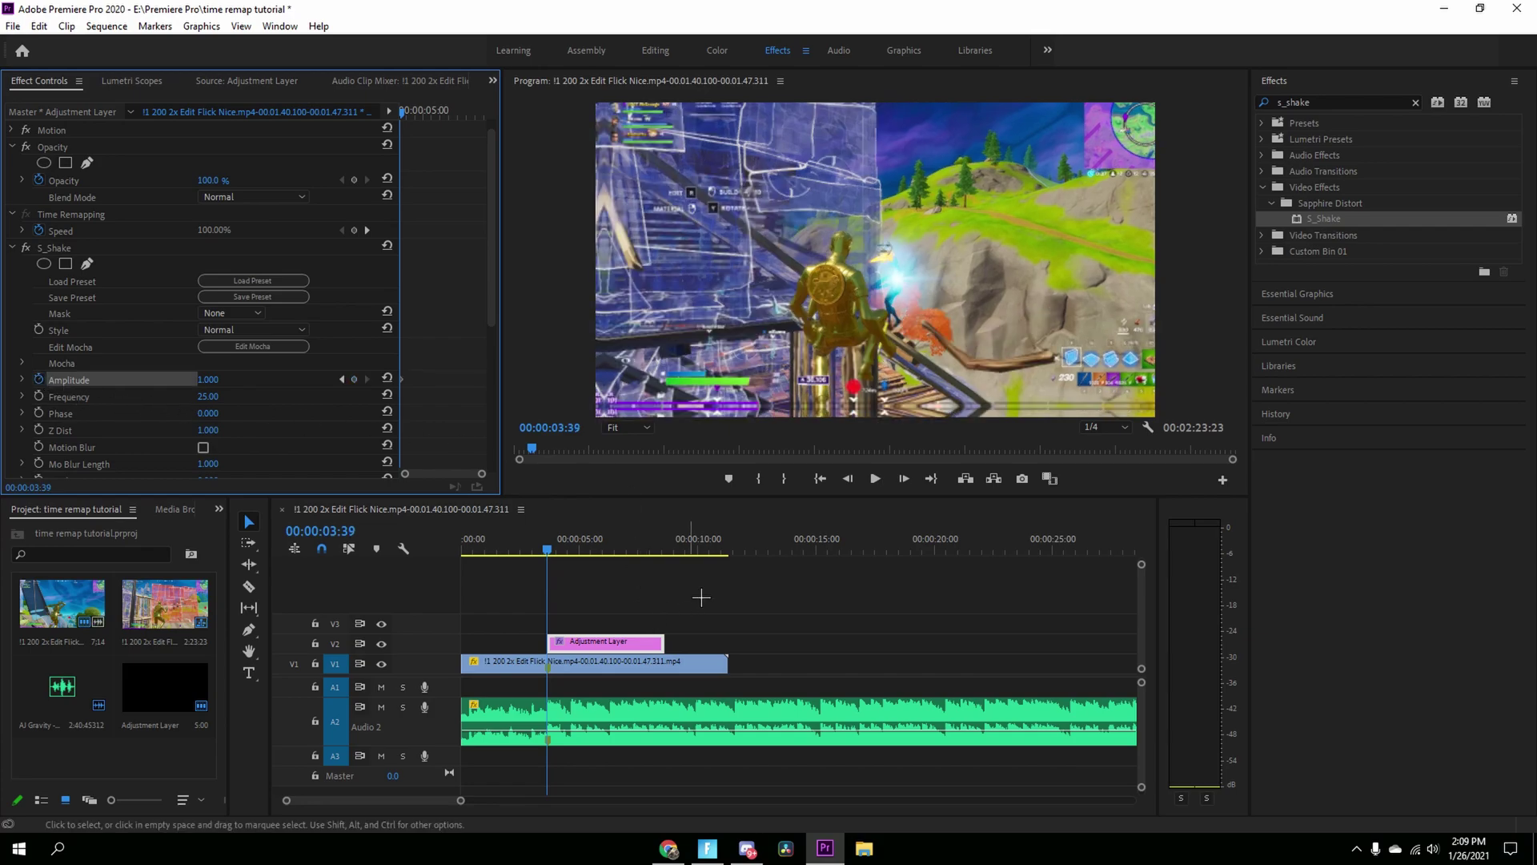
key("Right")
key("Right")
key("Right")
key("Right")
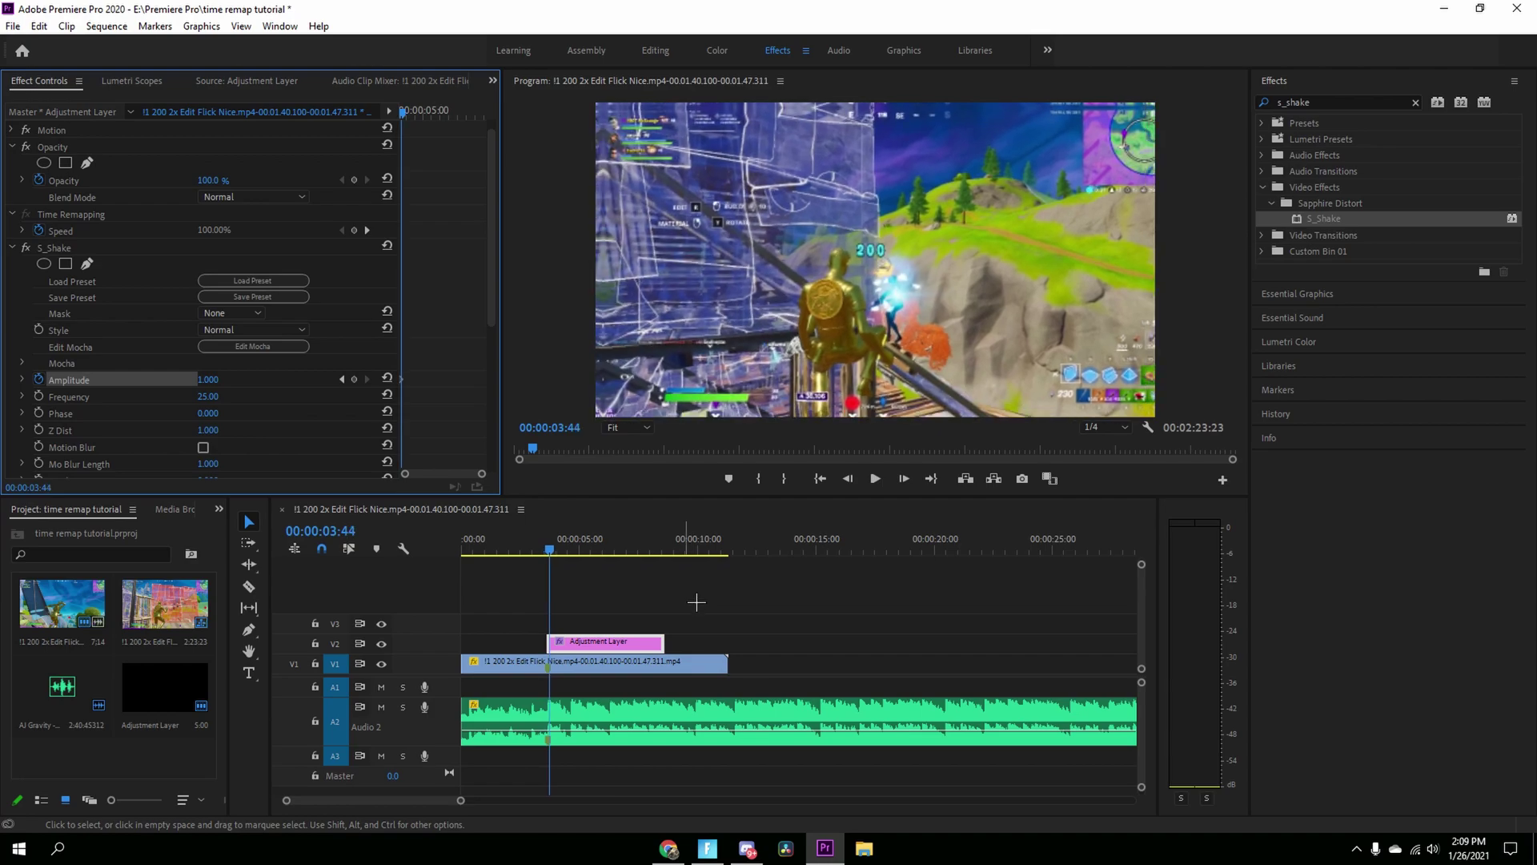
key("Right")
key("Right")
key("Right")
key("Right")
key("Right")
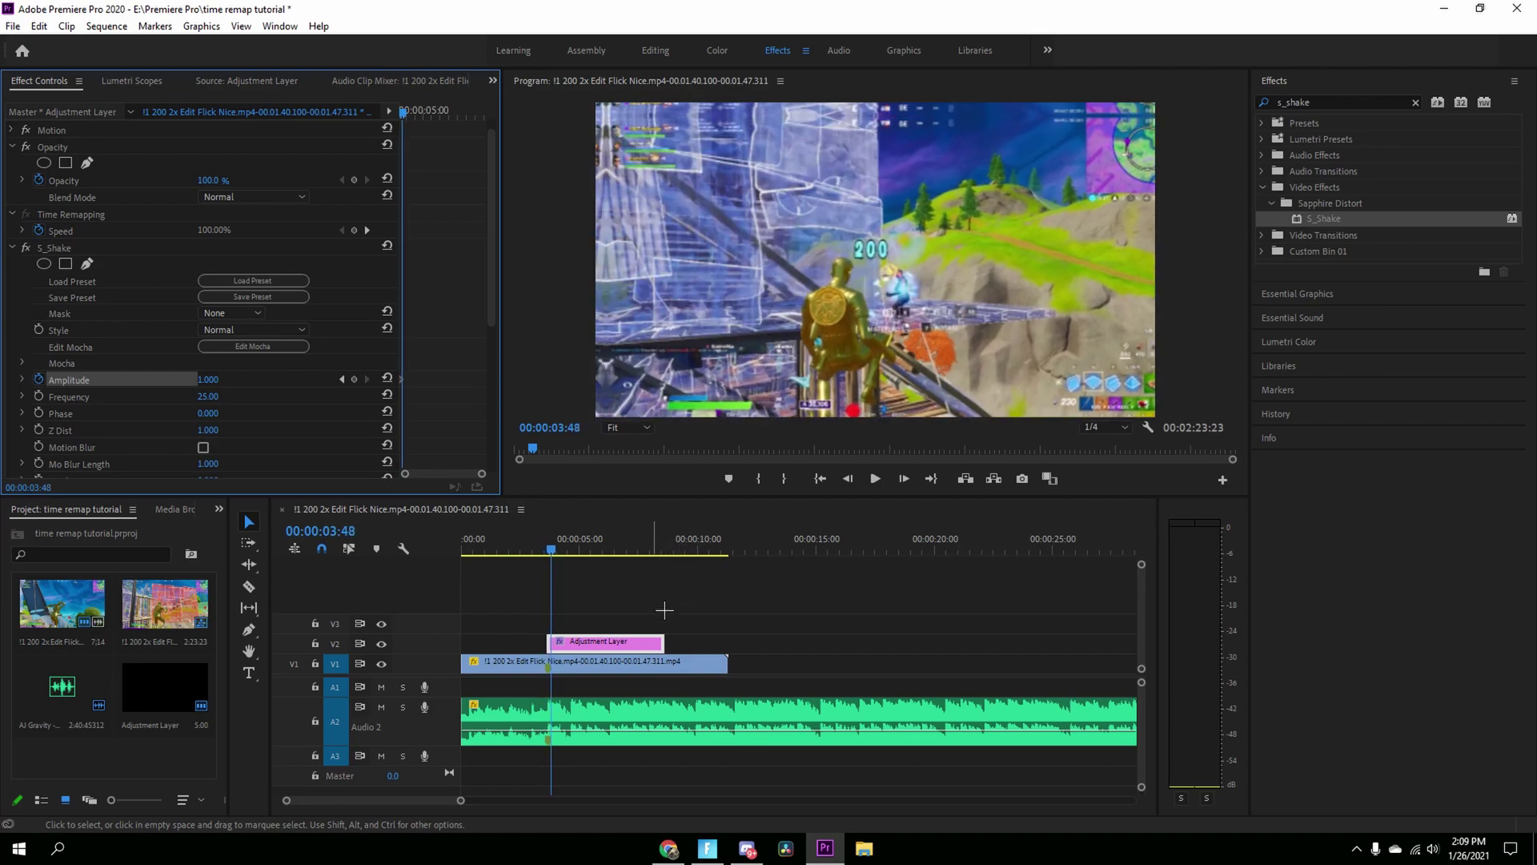
key("Right")
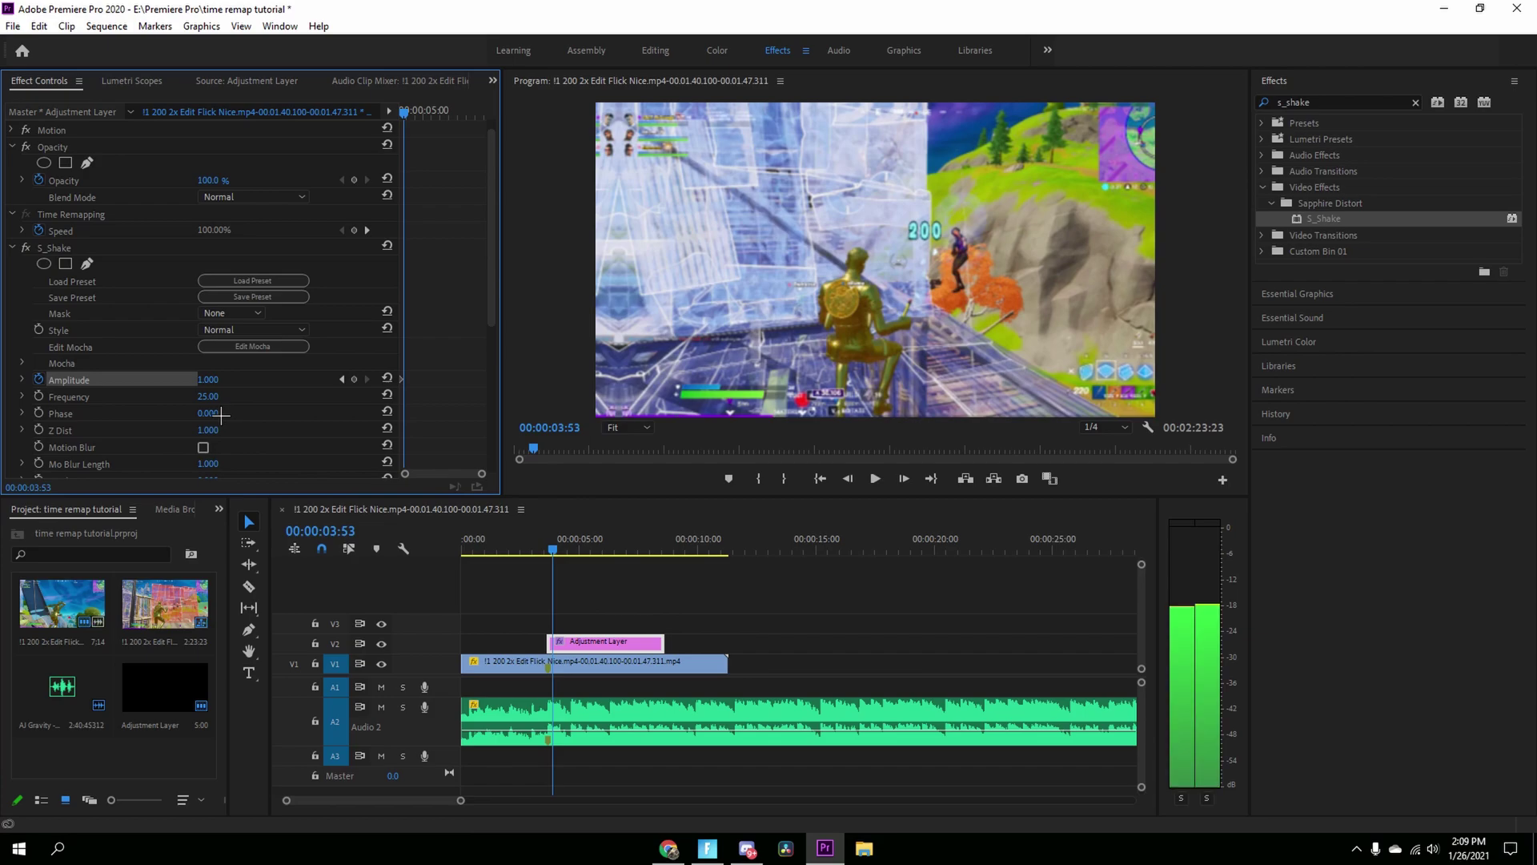
type("0.4")
key("Return")
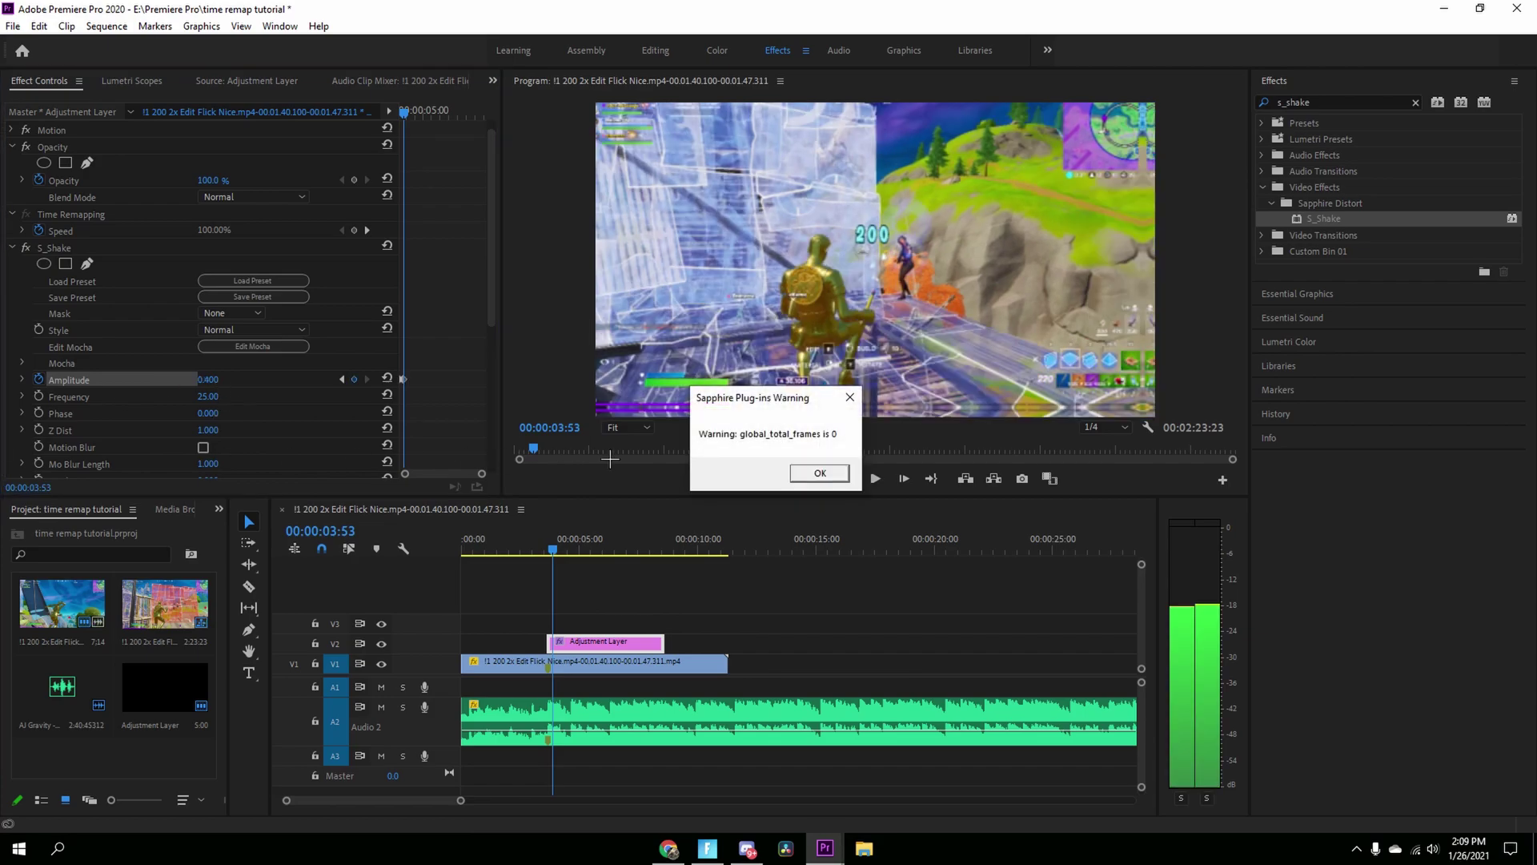
left_click(829, 476)
left_click(823, 475)
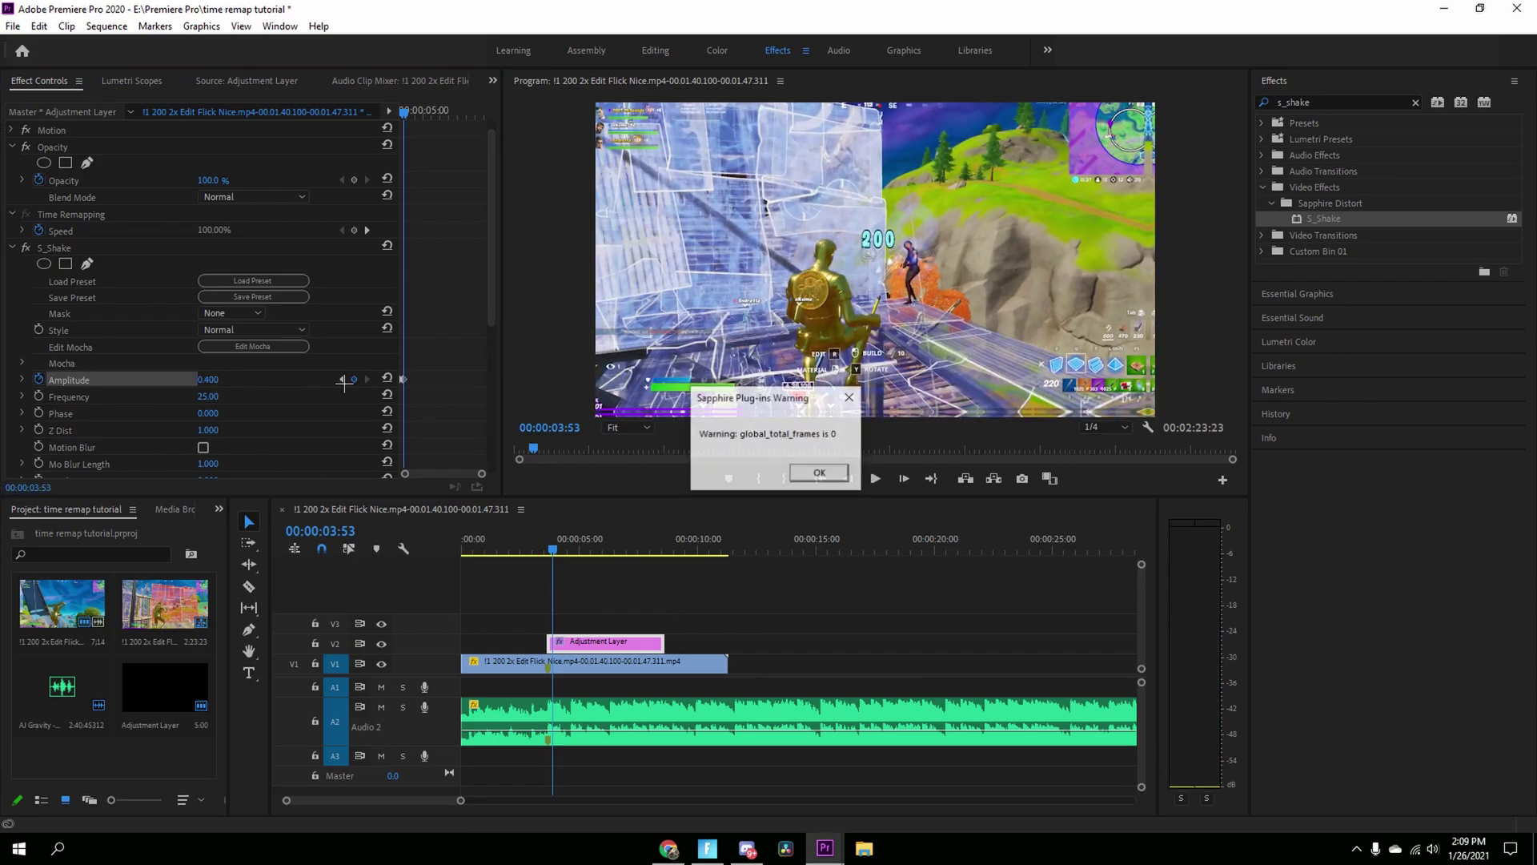
left_click(832, 475)
left_click_drag(226, 390, 107, 398)
left_click(831, 481)
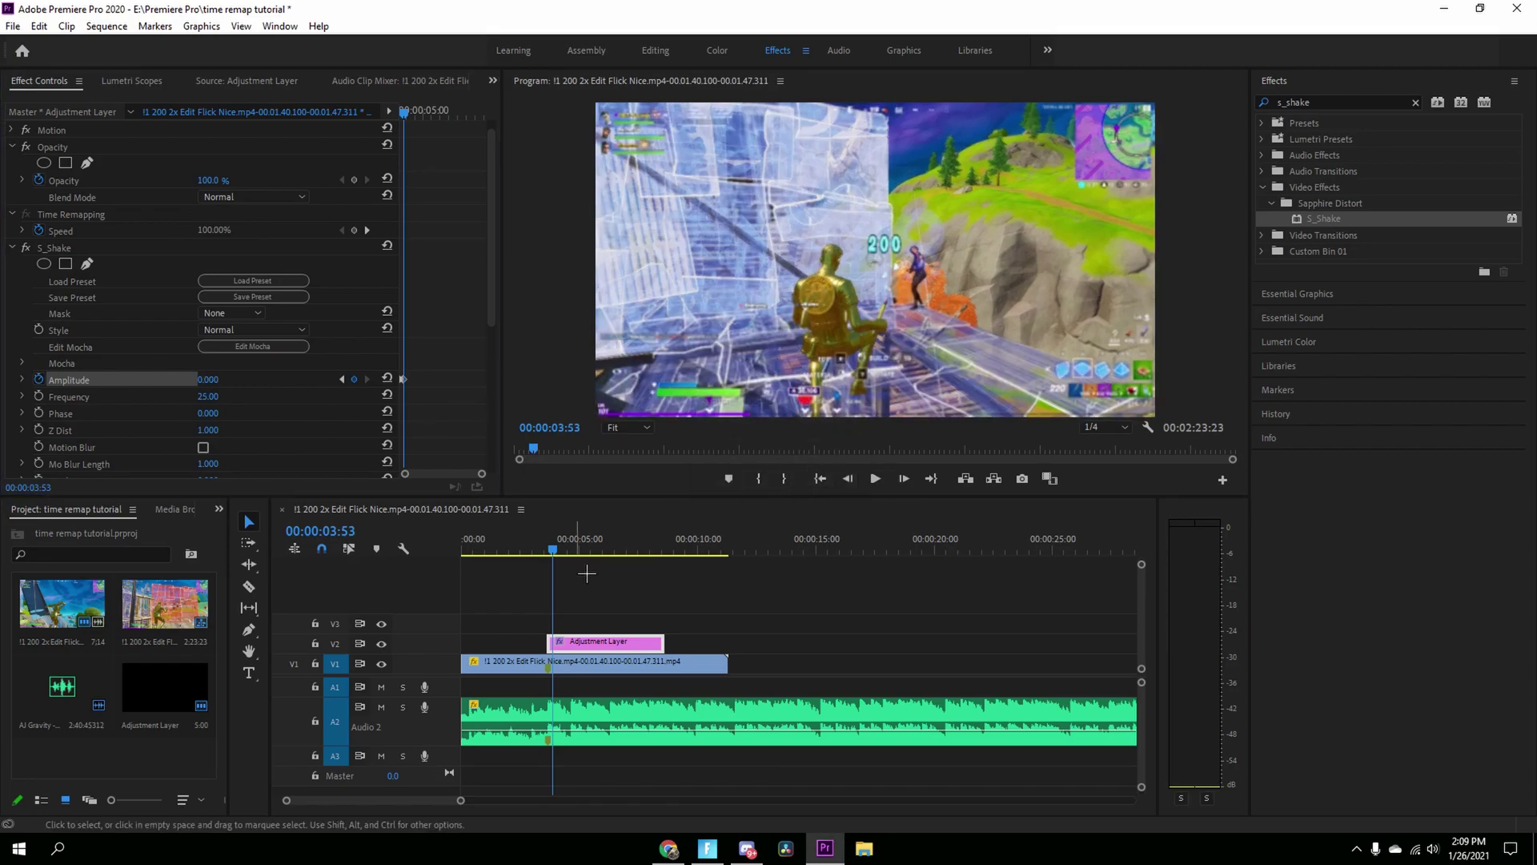
Step: Play the sequence across the adjustment layer's start to preview the keyframed shake, and return to 00:00:03:38
left_click(534, 553)
key("space")
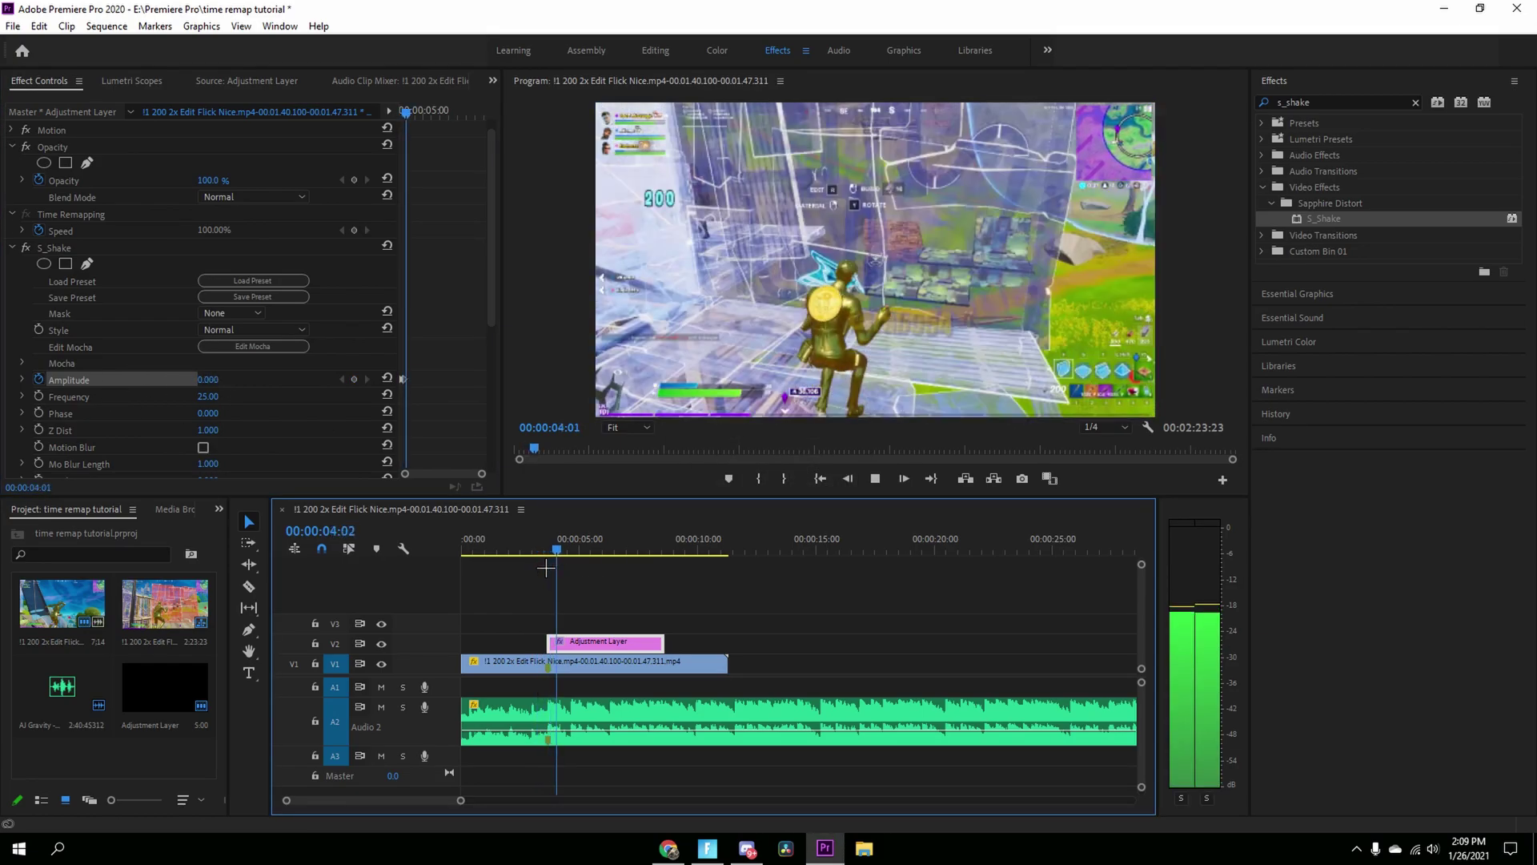
key("space")
Step: Set S_Shake's Wrap X and Wrap Y to No and inspect the frame edges at 00:00:03:50
scroll(278, 363, "down", 5)
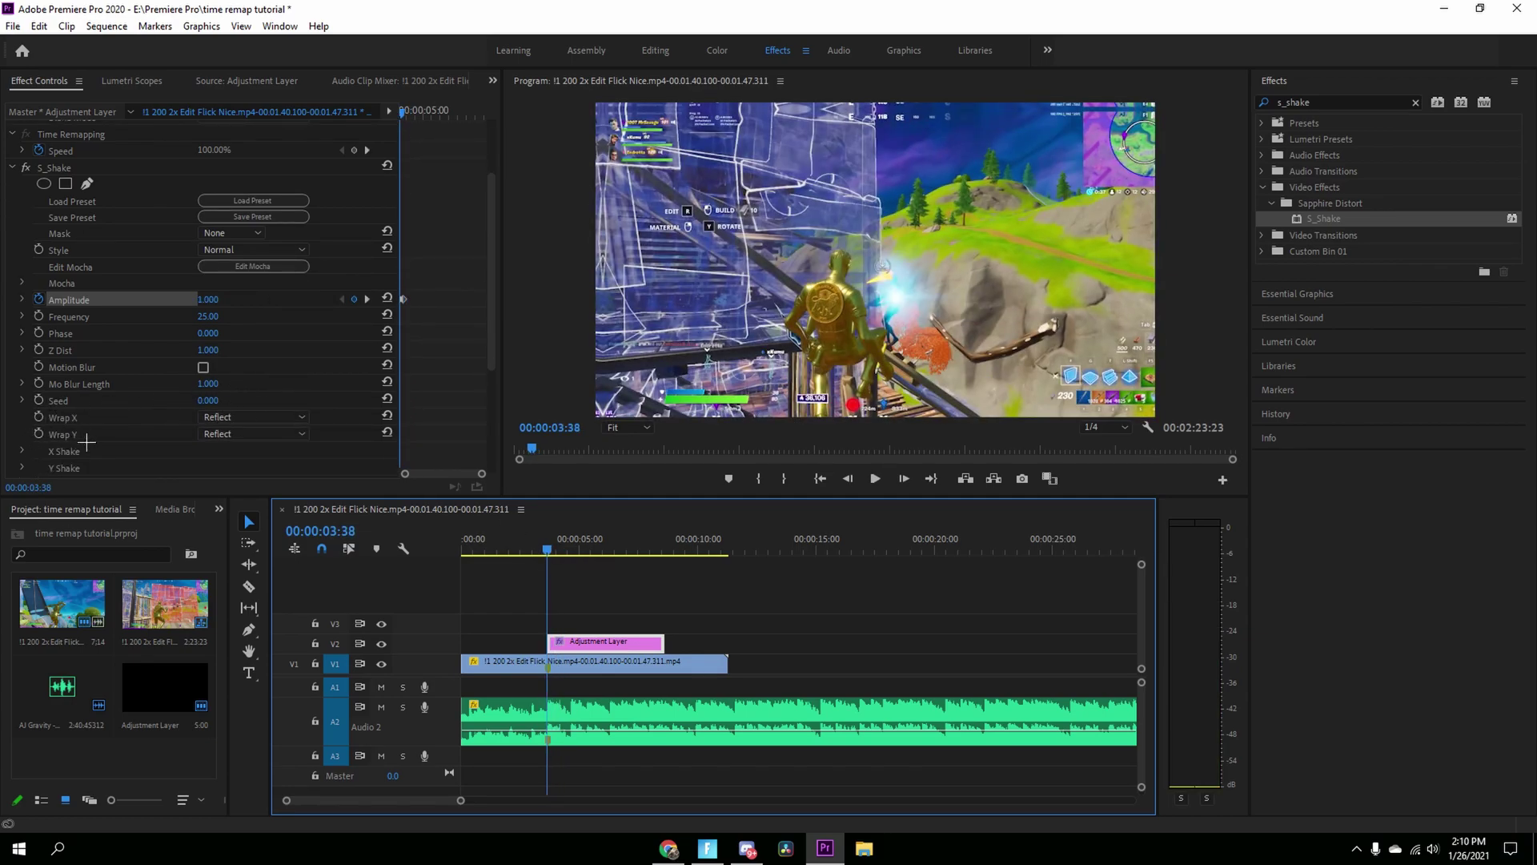
left_click(252, 433)
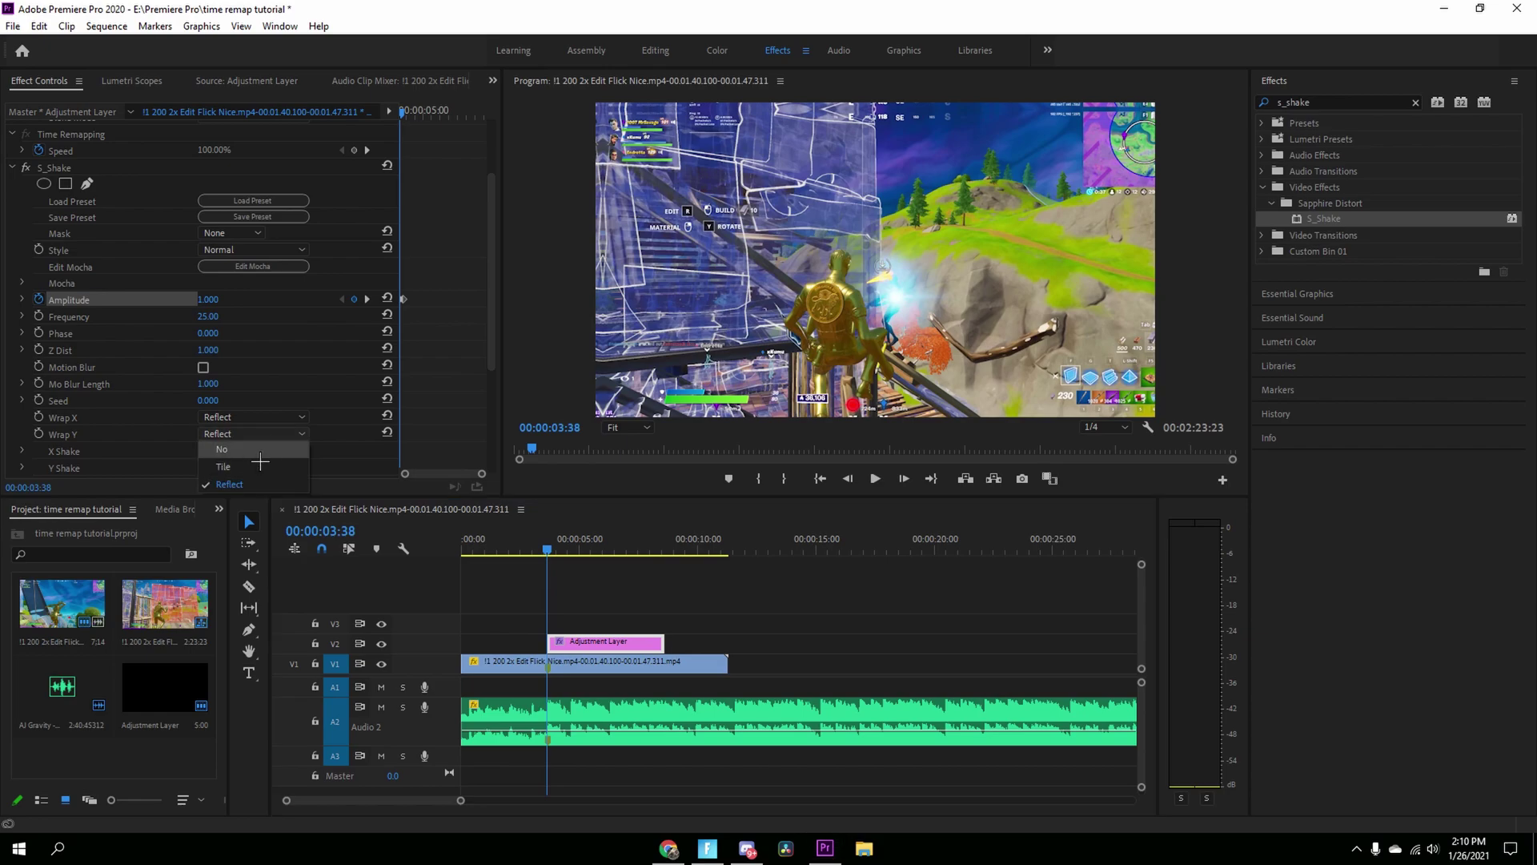
left_click(241, 449)
left_click_drag(548, 551, 553, 551)
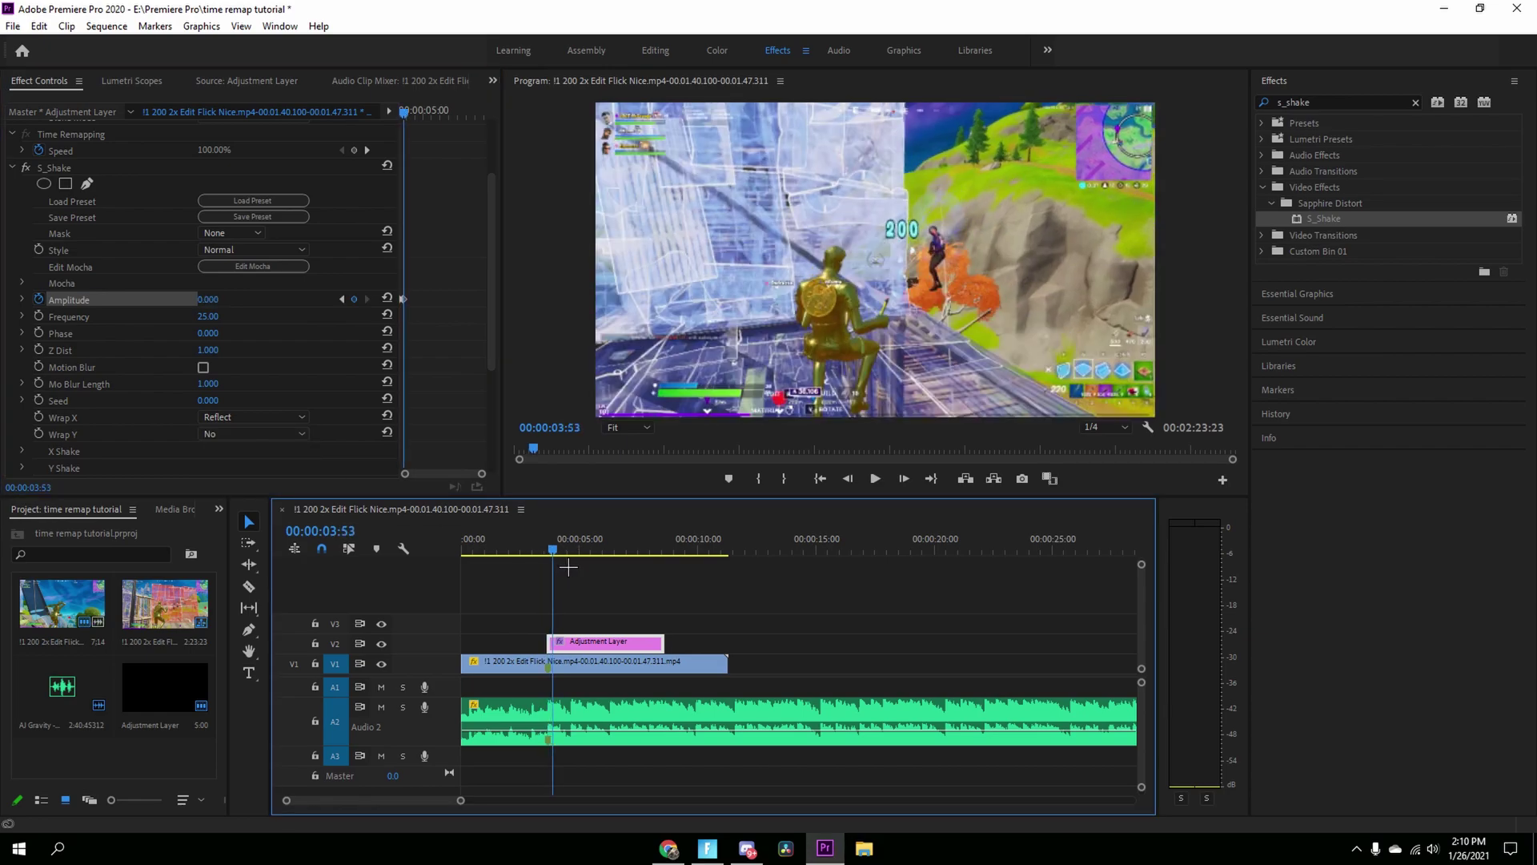
key("Left")
key("Left")
key("Left")
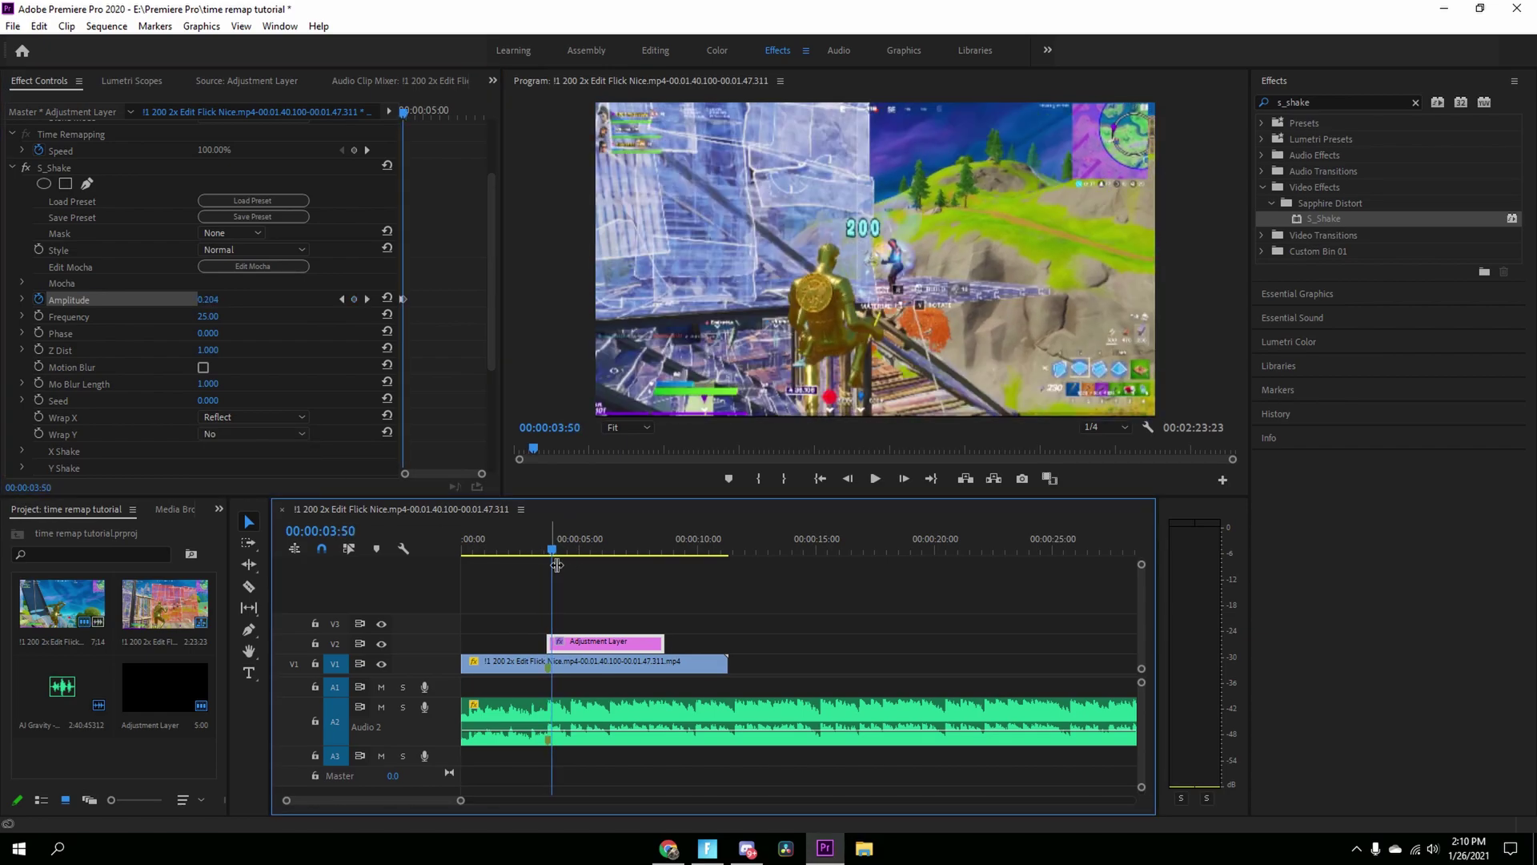
left_click(290, 417)
left_click(287, 439)
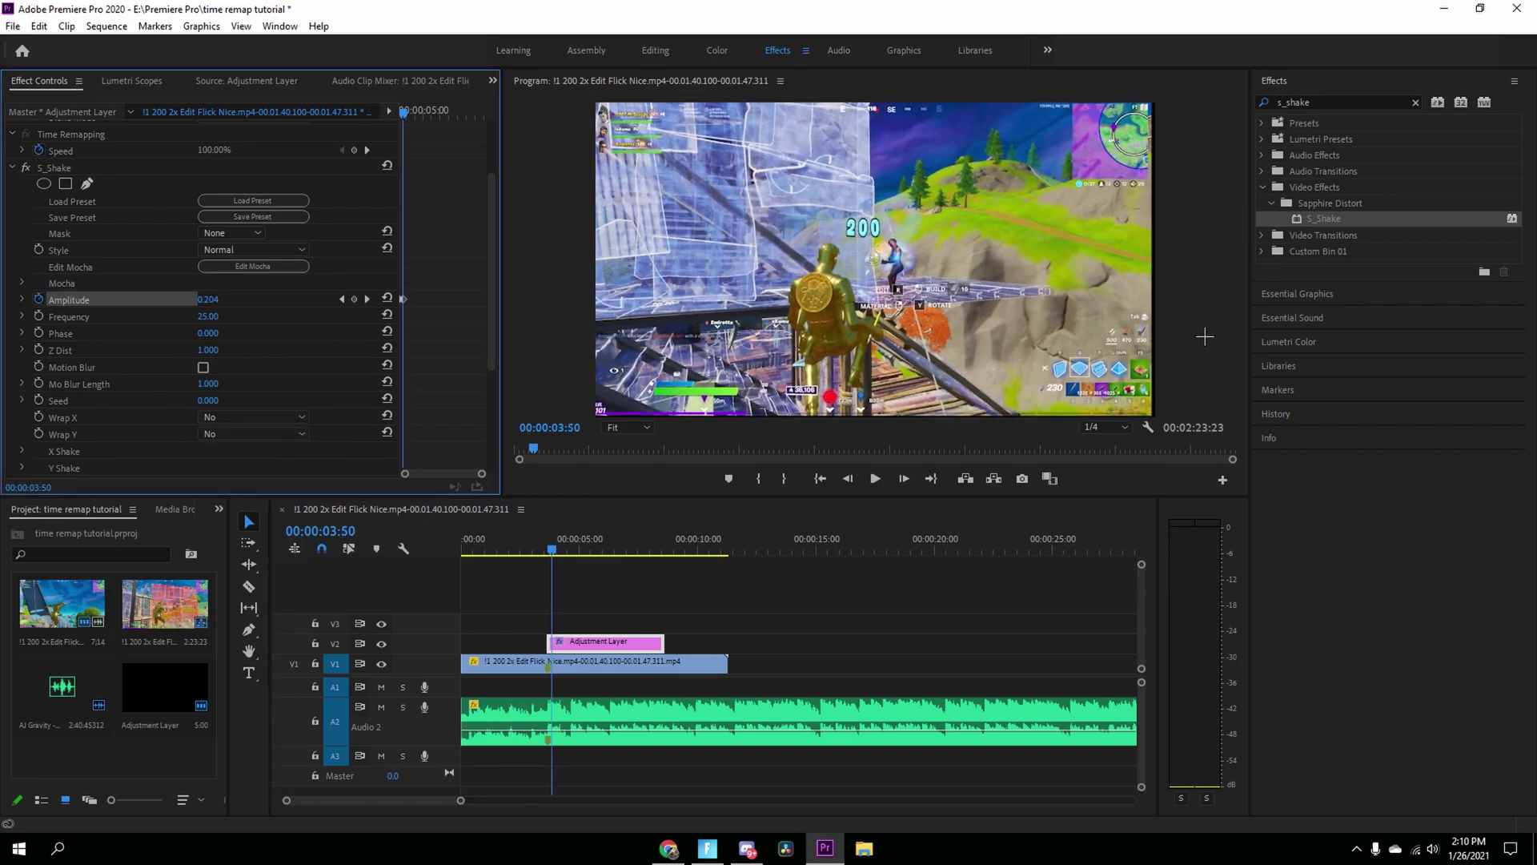
Step: Set both Wrap X and Wrap Y of S_Shake back to Reflect
left_click(256, 417)
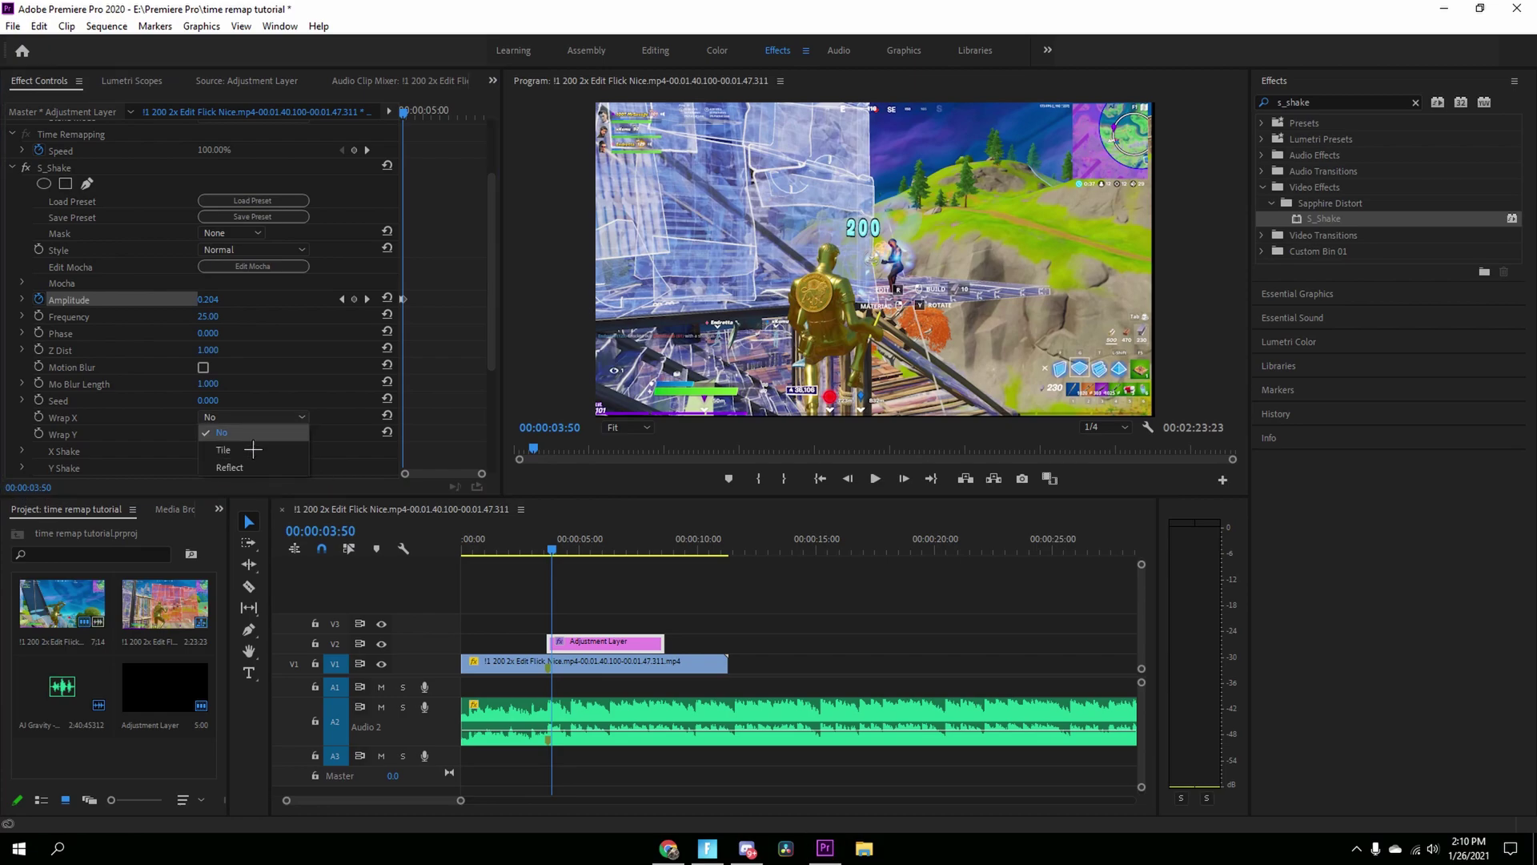
left_click(250, 472)
left_click(257, 434)
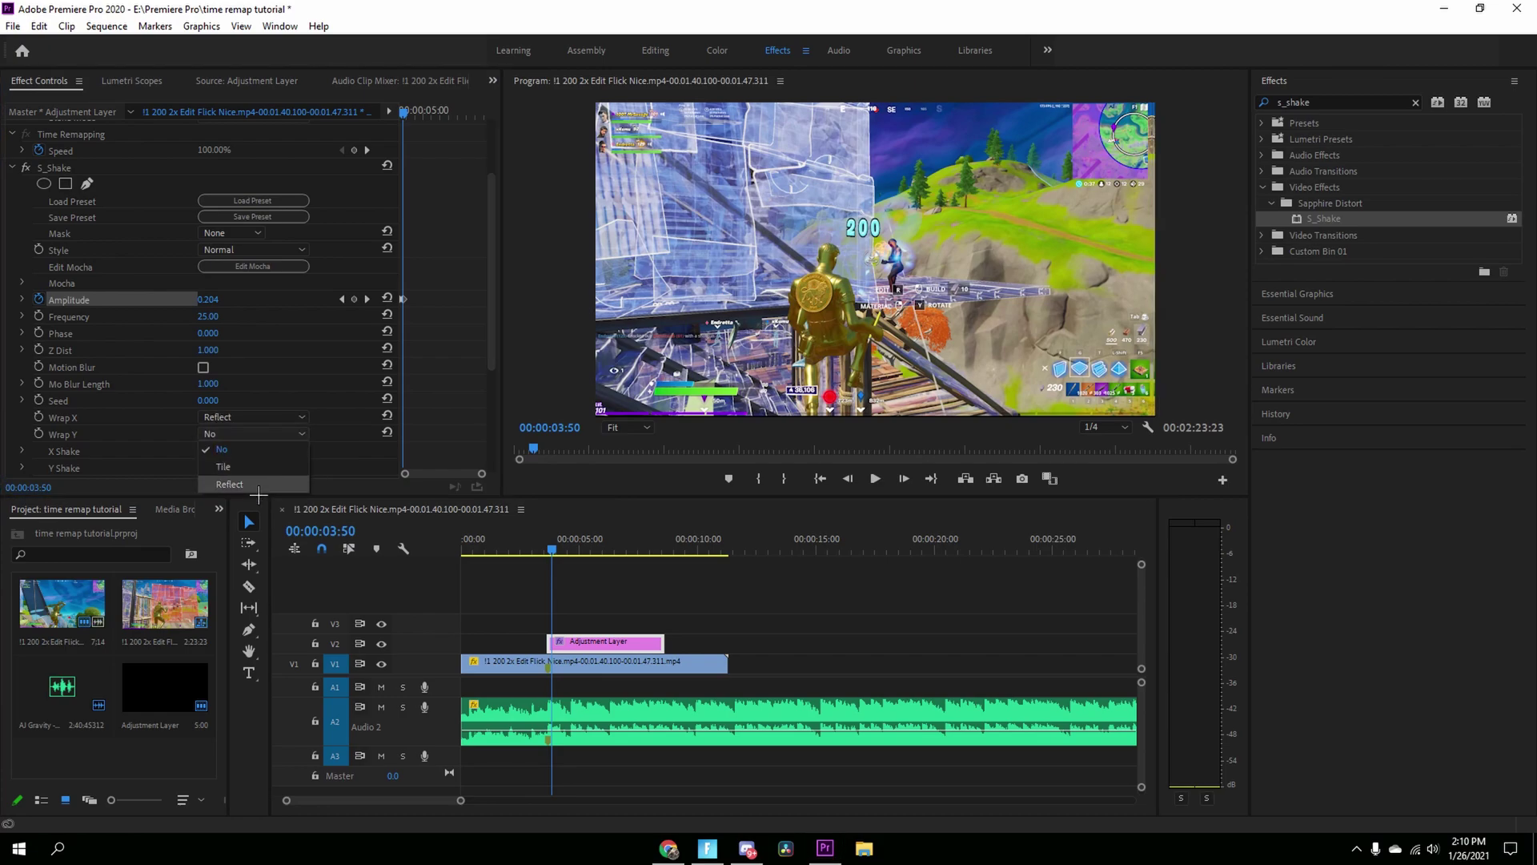
left_click(252, 485)
Step: Play the sequence from about 00:00:01:46 through the shake, and return the playhead to 00:00:03:38
left_click_drag(553, 551, 504, 550)
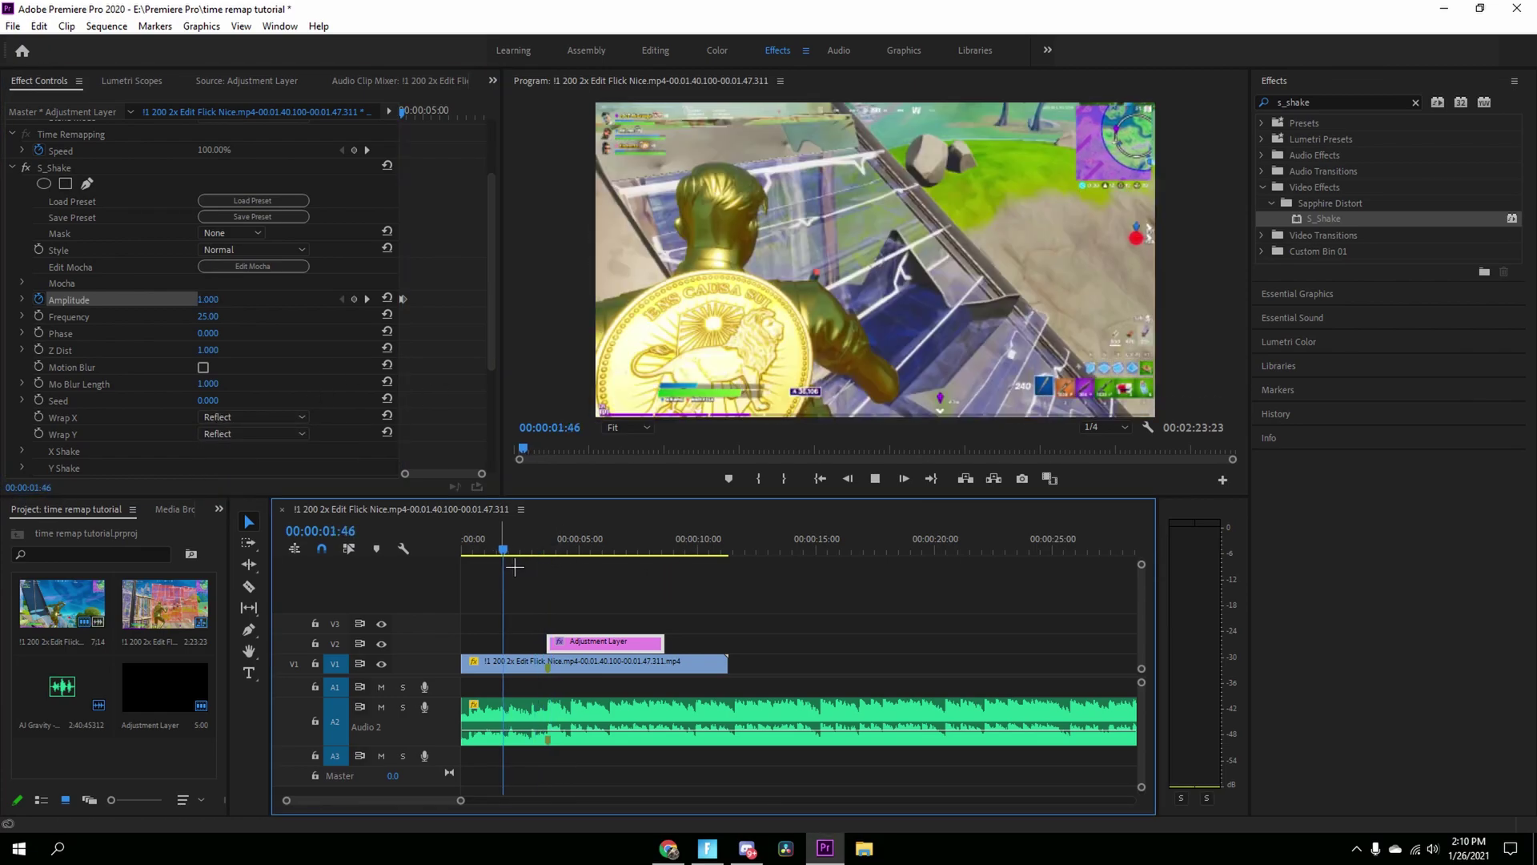
key("space")
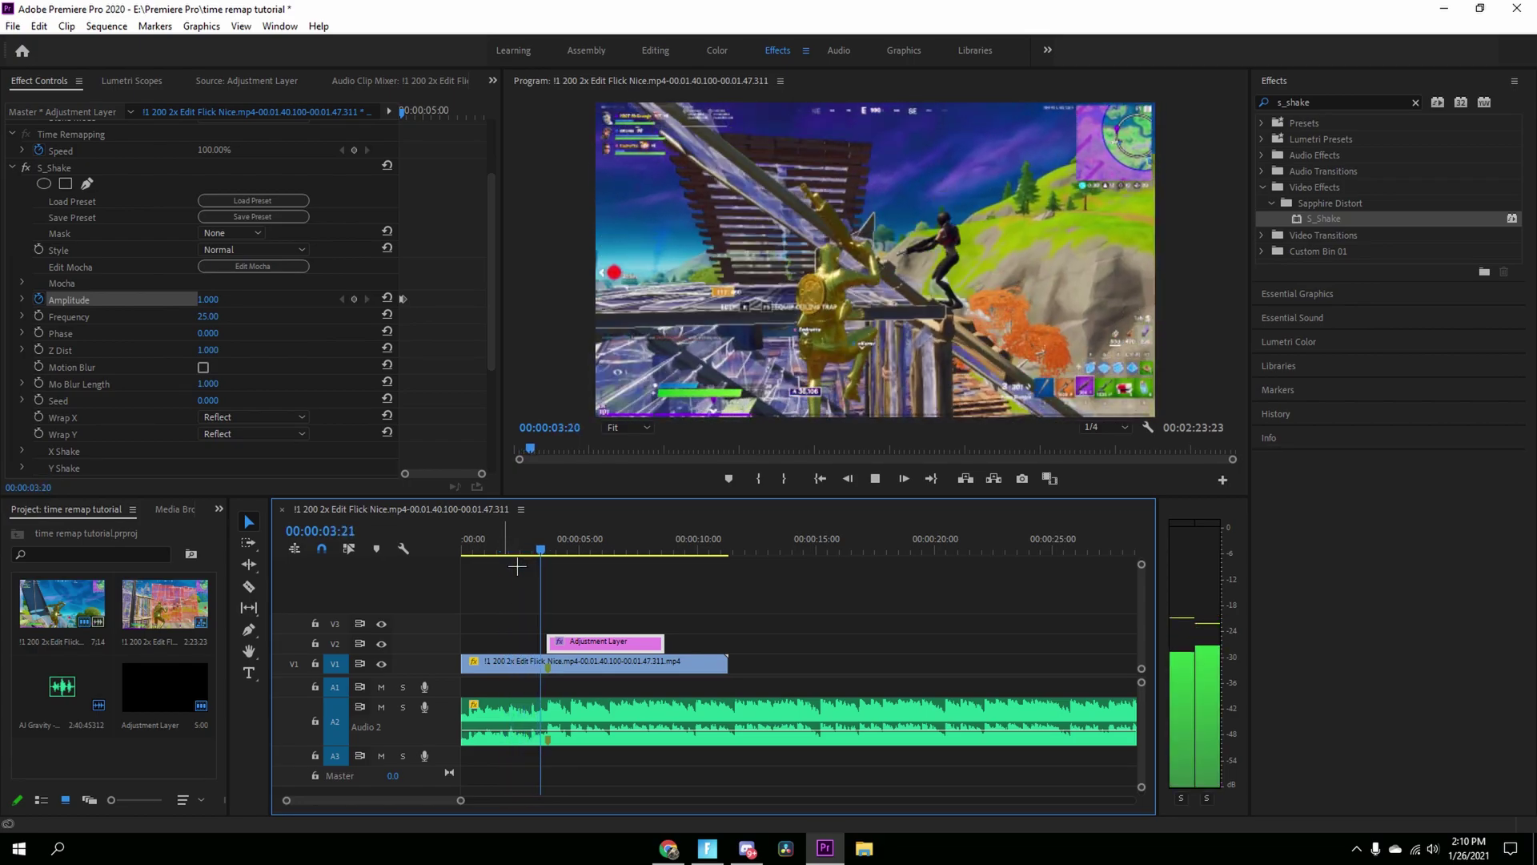
key("space")
left_click_drag(561, 540, 548, 561)
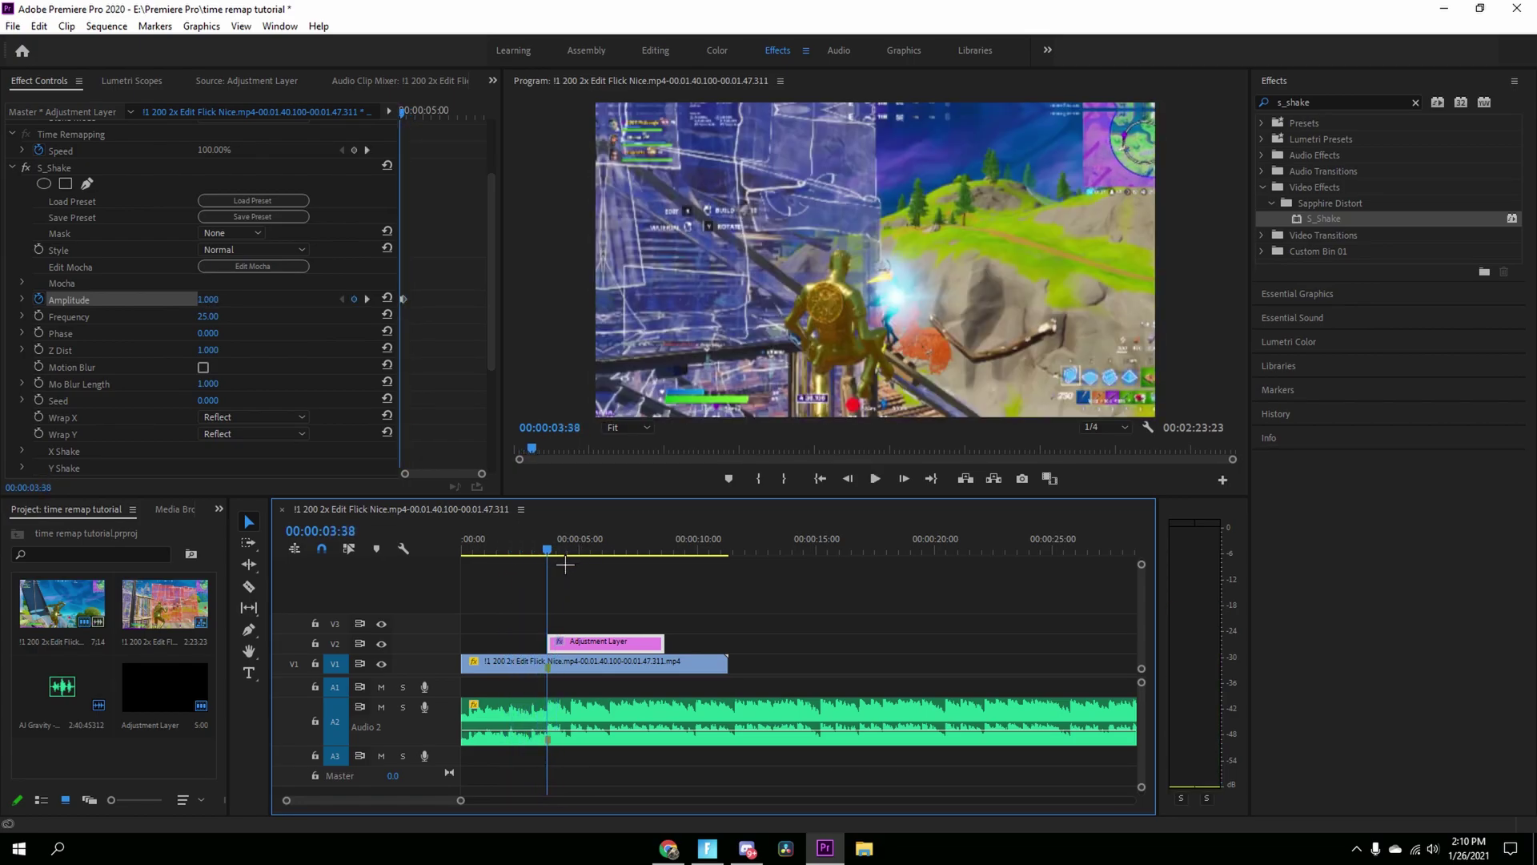
Step: Save the project, search the effects for "huesat" and apply S_HueSatBright to the adjustment layer
key("ctrl+s")
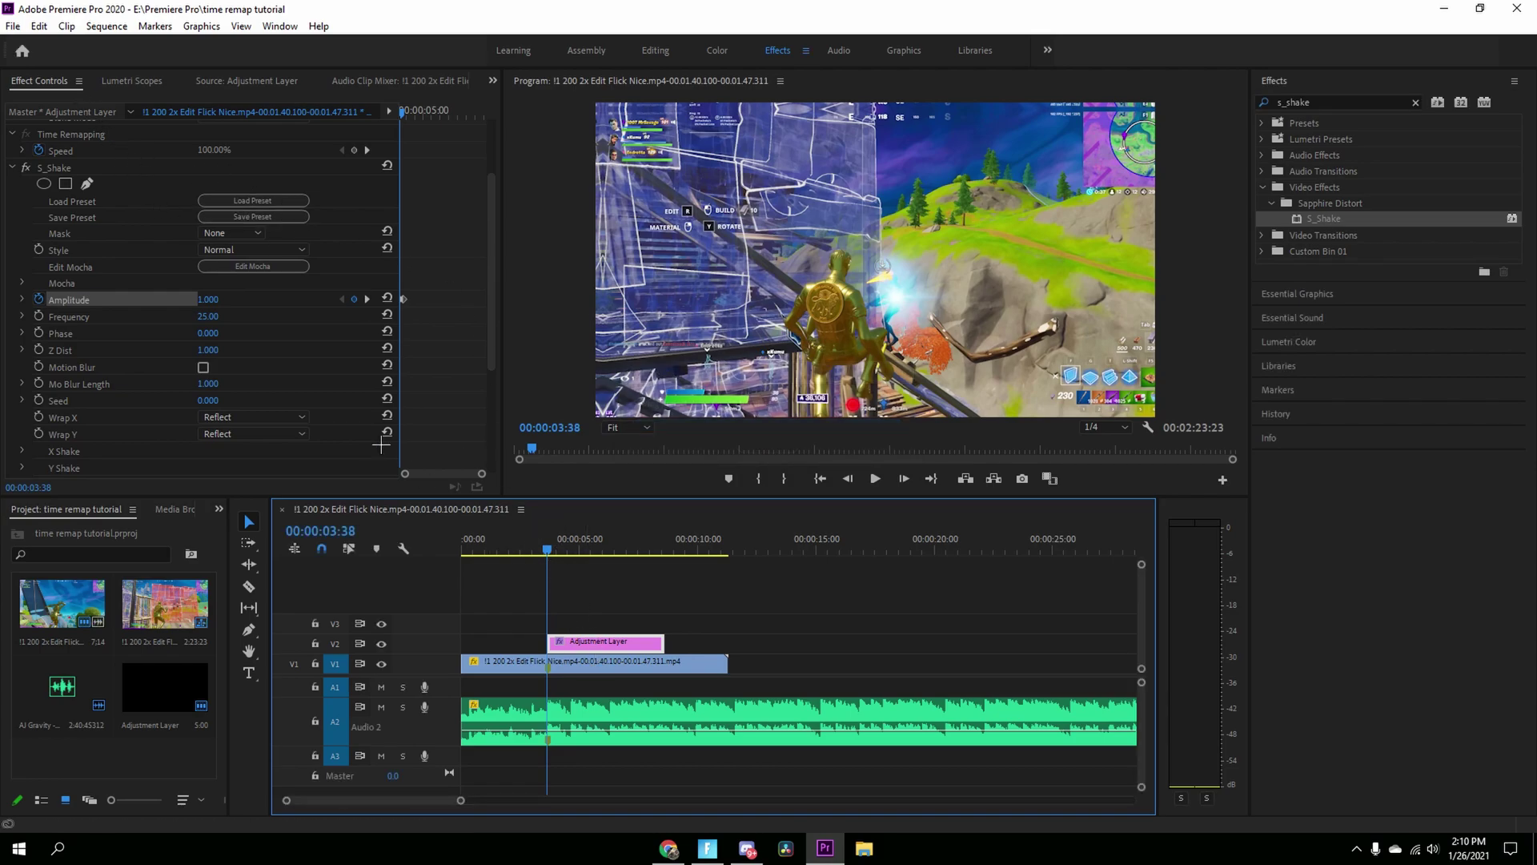
left_click(1323, 105)
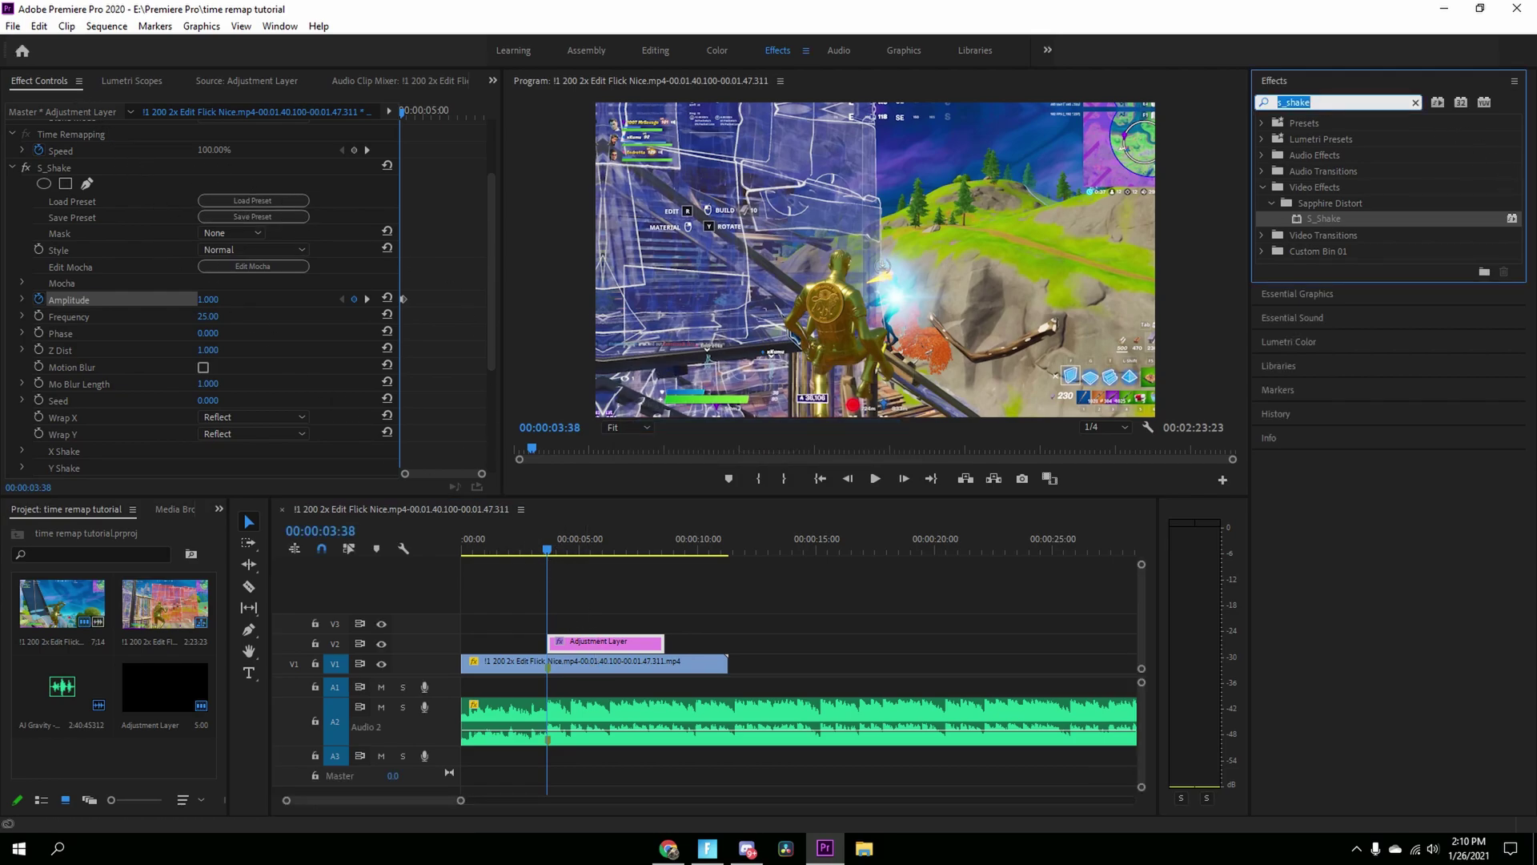
type("huesat")
left_click_drag(1365, 212, 588, 652)
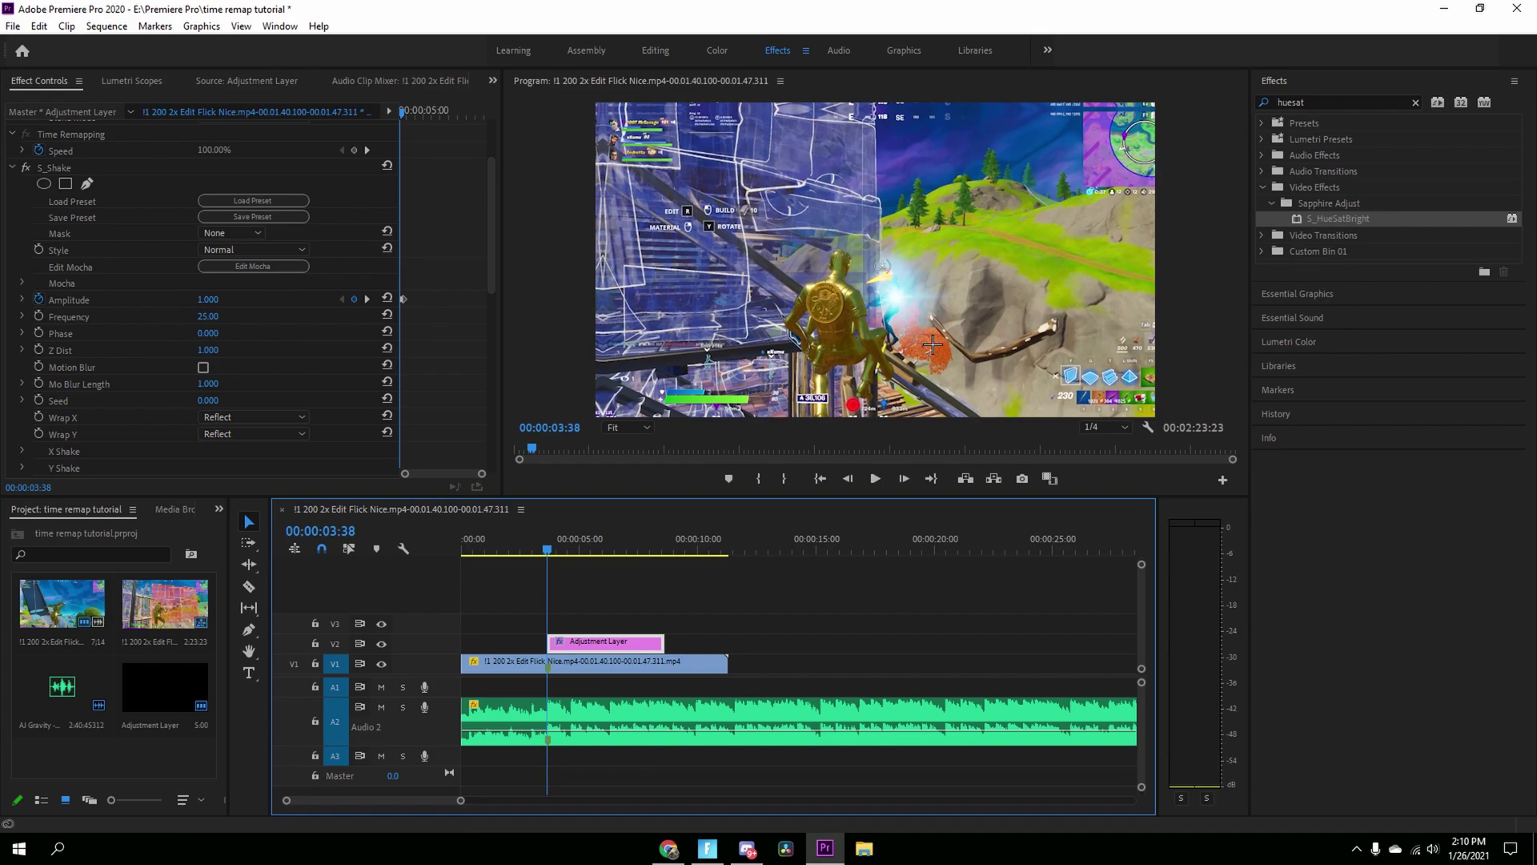
Step: Extend both ends of the adjustment layer to span the whole gameplay clip, and play the sequence before returning to 00:00:03:38
left_click_drag(548, 642, 462, 643)
left_click_drag(671, 645, 731, 645)
key("space")
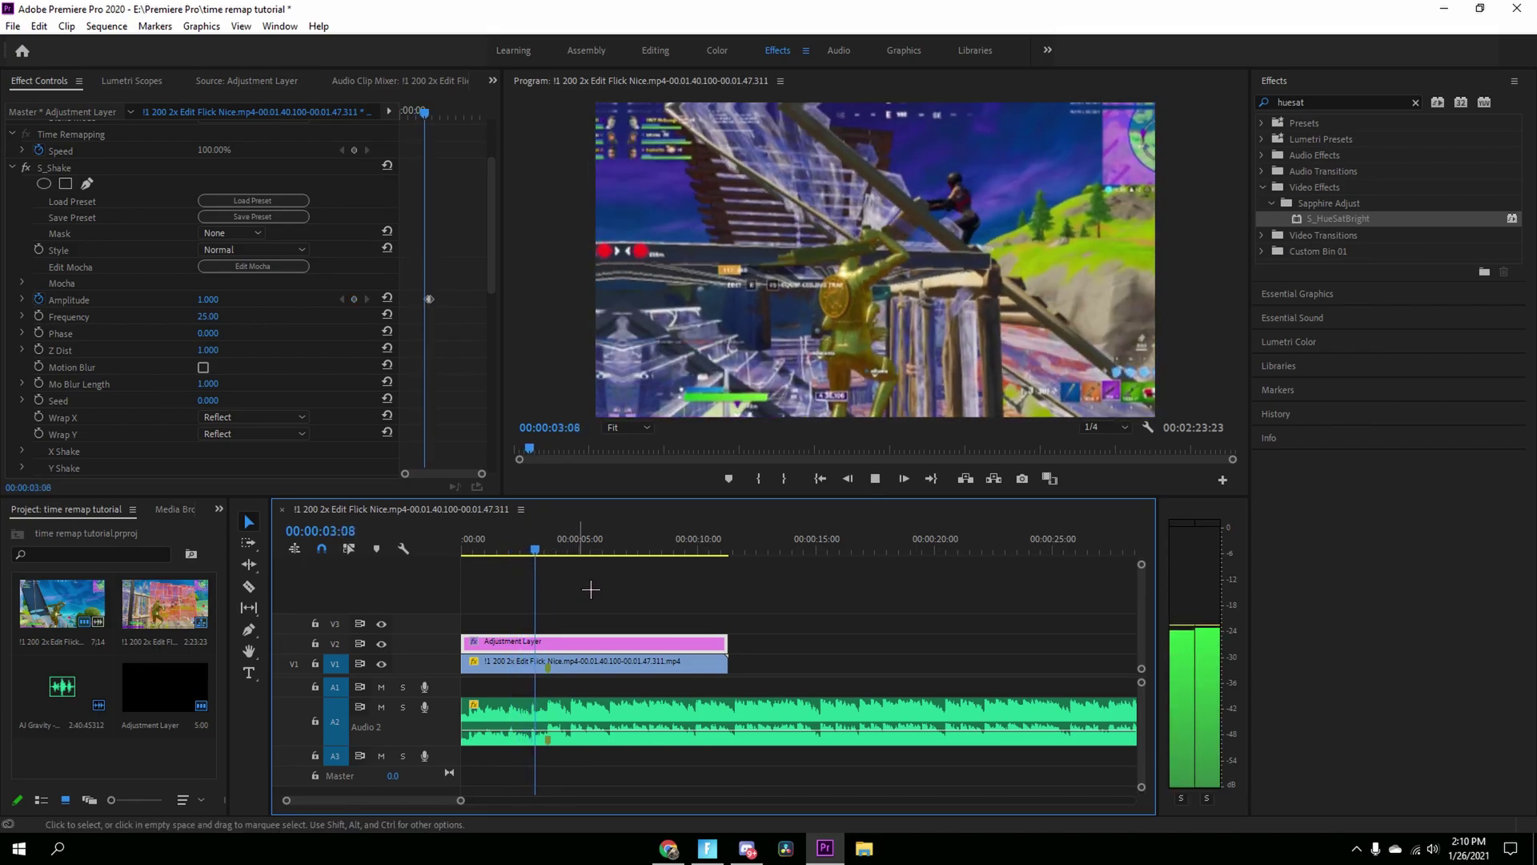
key("space")
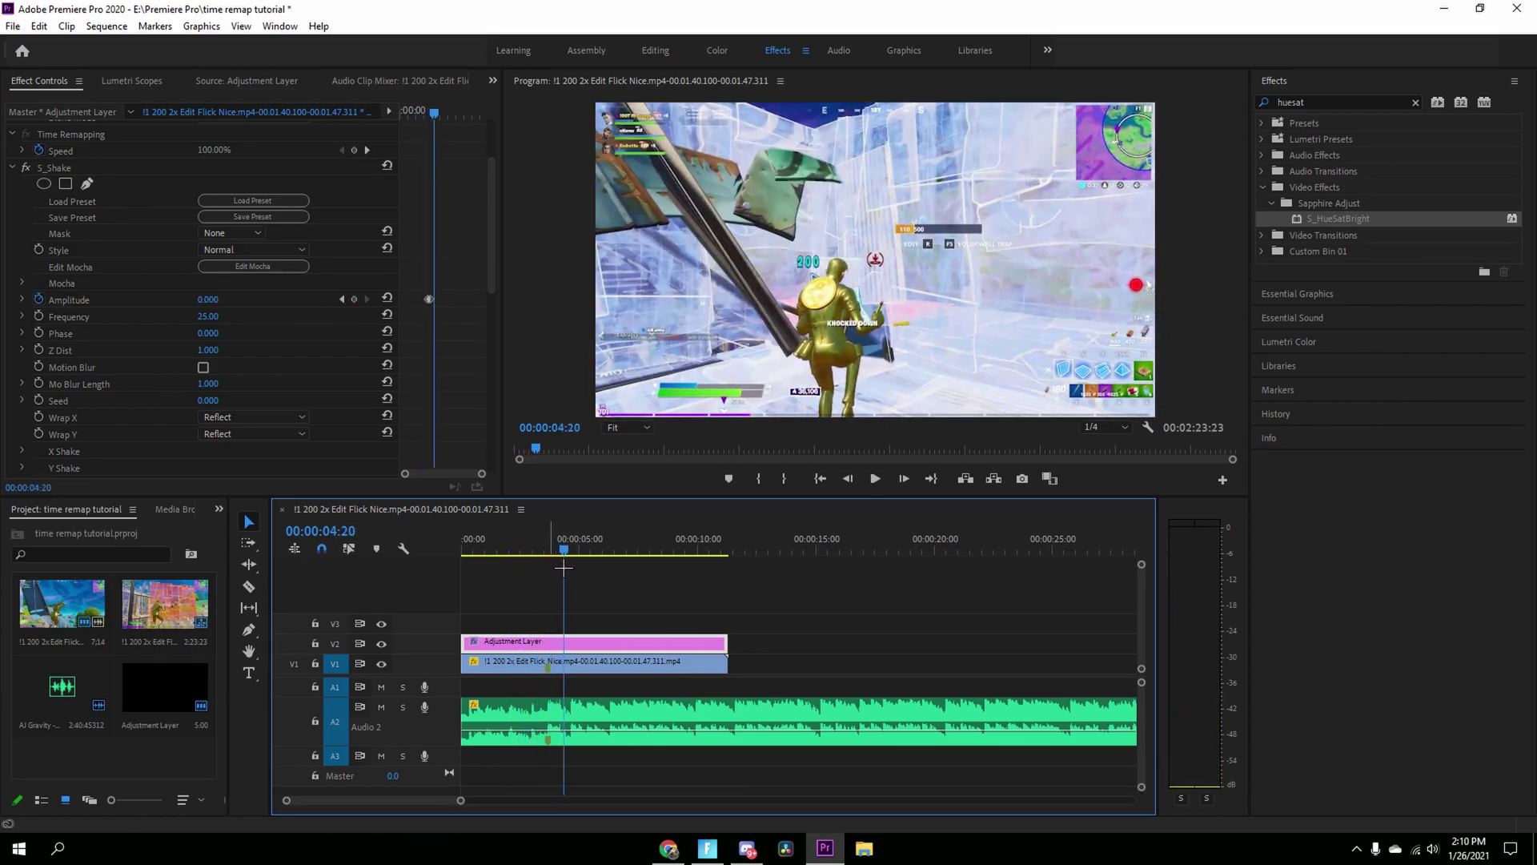
left_click(550, 551)
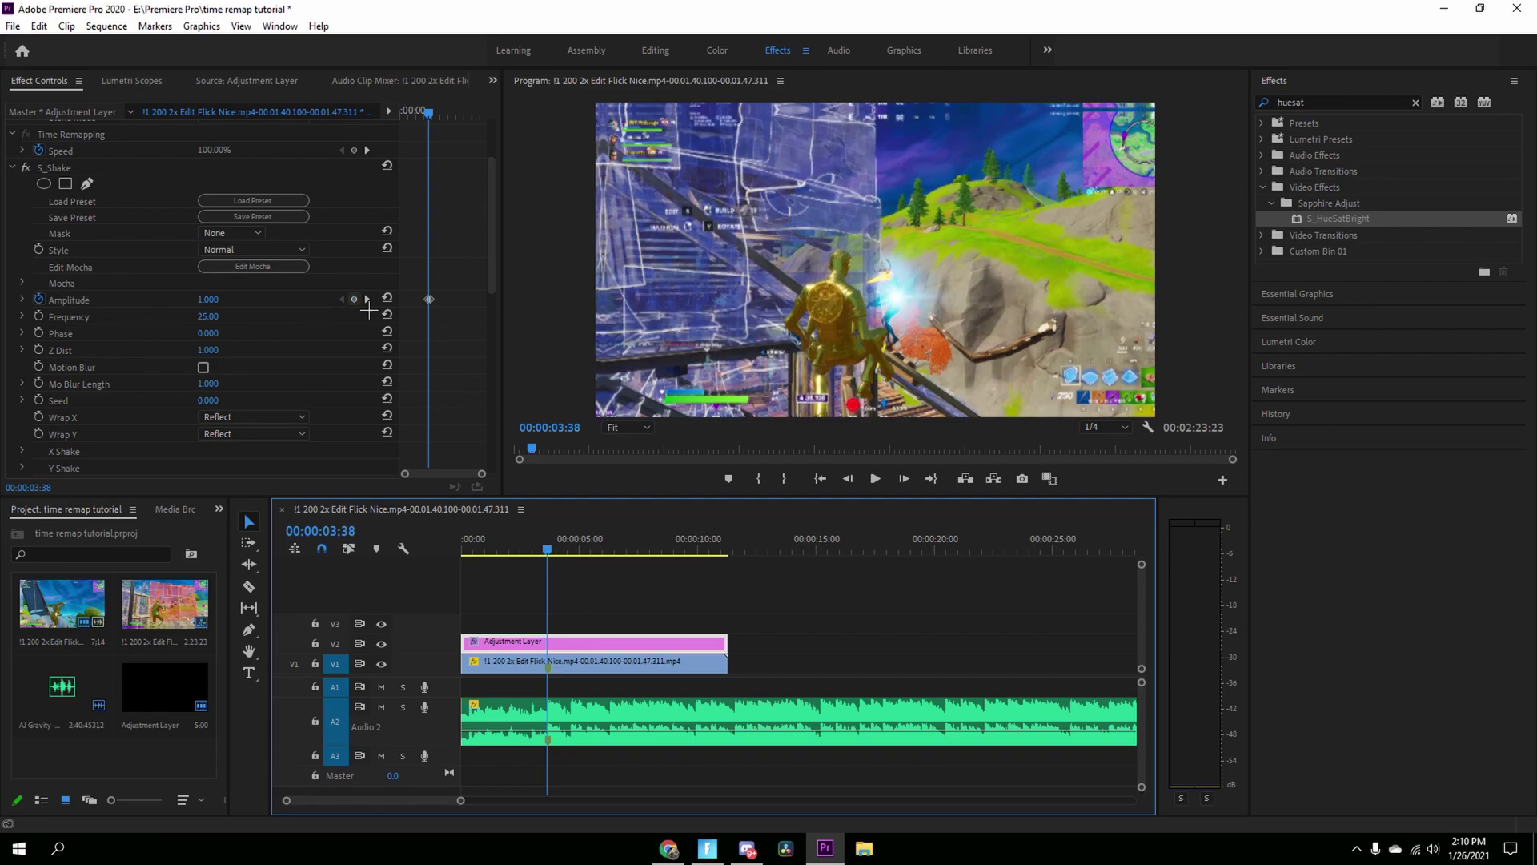
Step: Set S_Shake's Amplitude to 0 at 00:00:03:38 and play the sequence across that point
left_click(207, 299)
type("0")
key("Return")
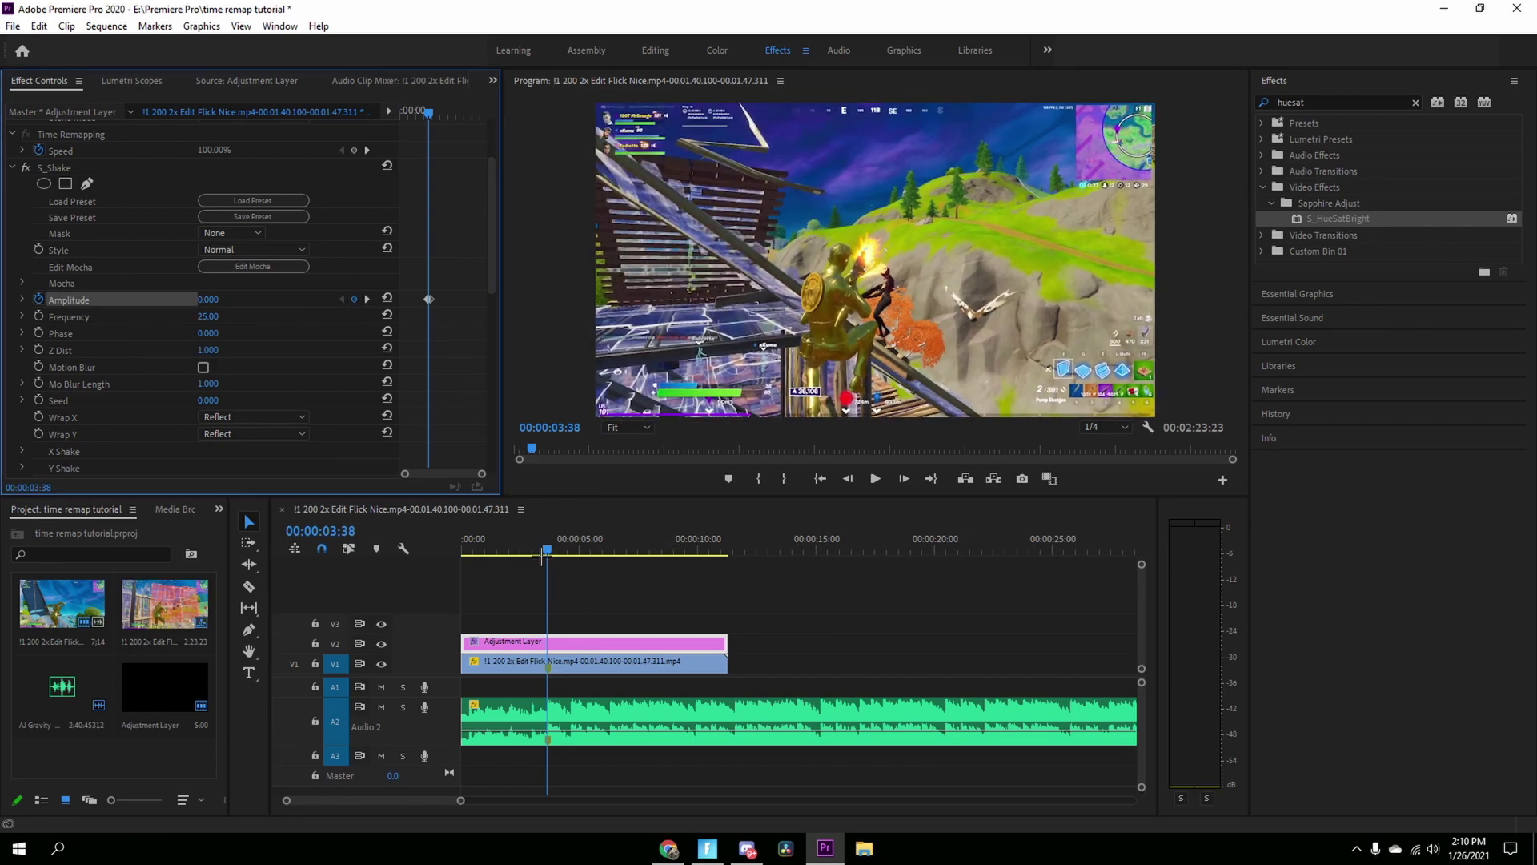
left_click(526, 551)
key("space")
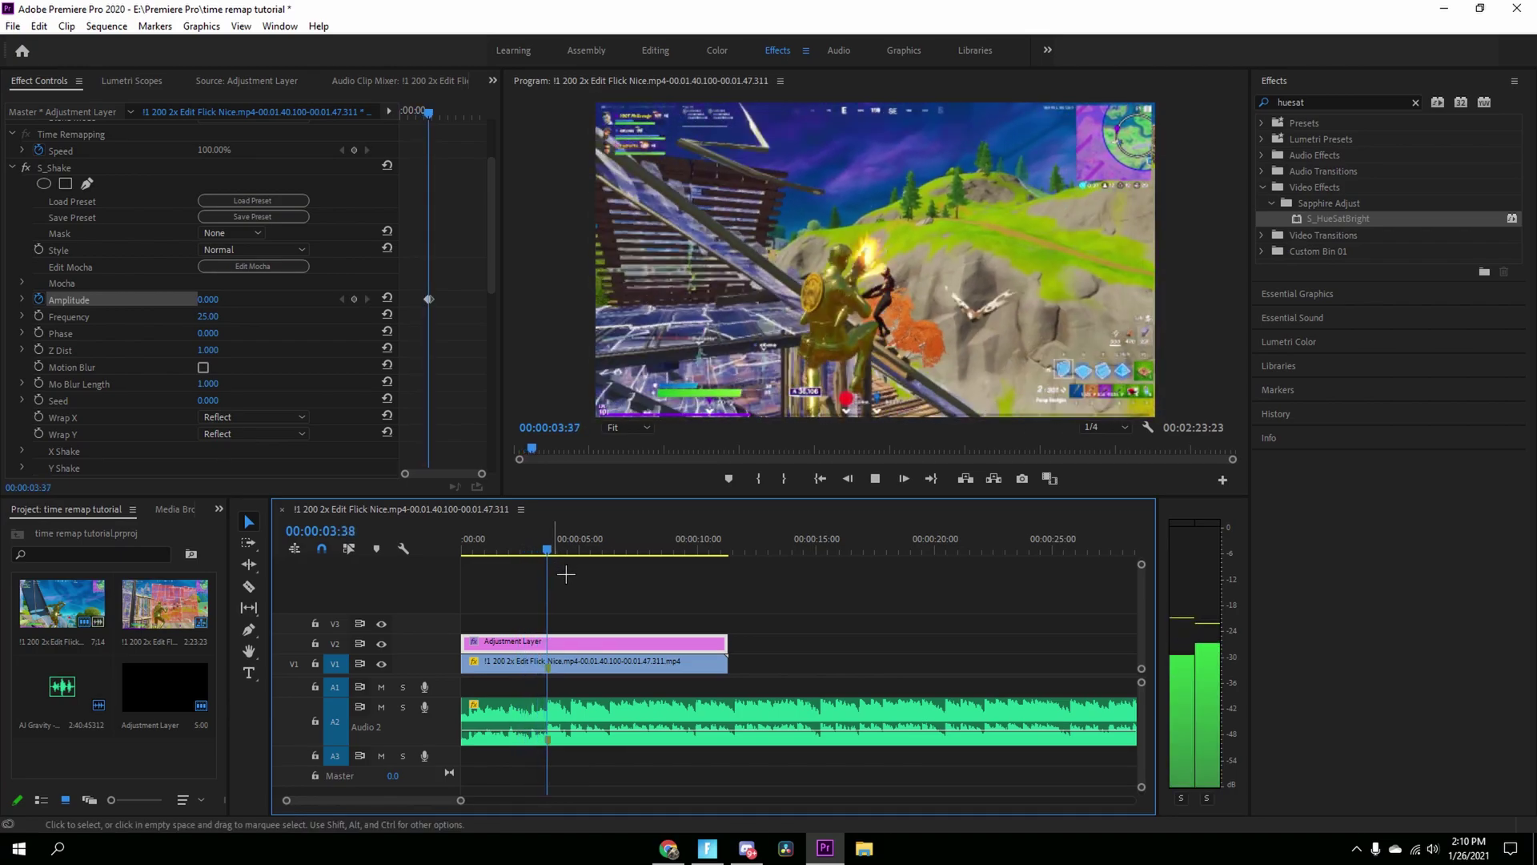
key("space")
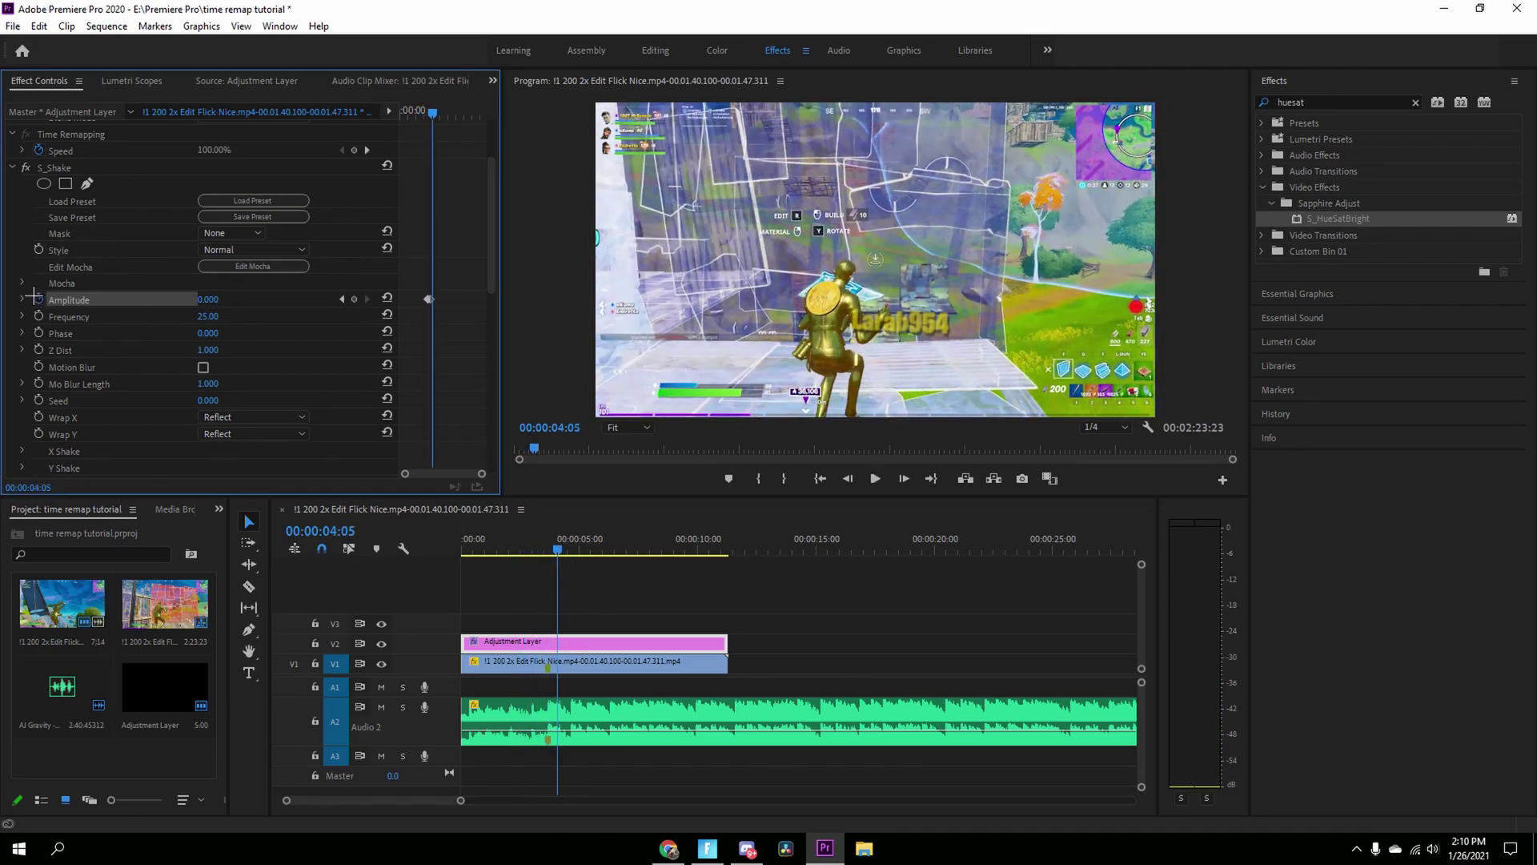
Step: Collapse S_Shake, load the "god cc" preset into S_HueSatBright, and scrub the graded footage back to 00:00:00:12
left_click(22, 299)
left_click(22, 299)
left_click(12, 168)
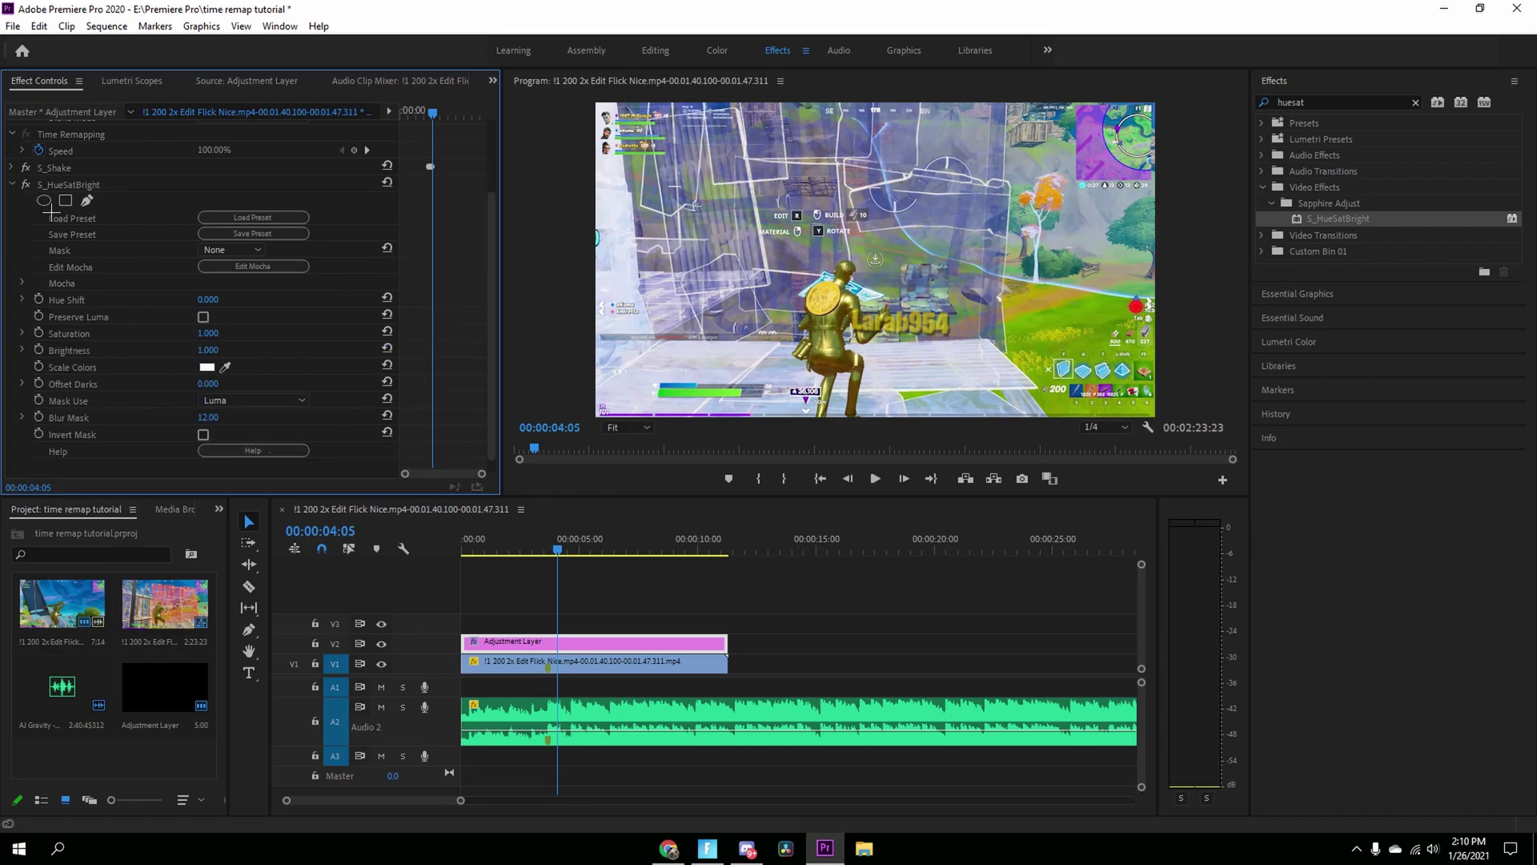
left_click(264, 217)
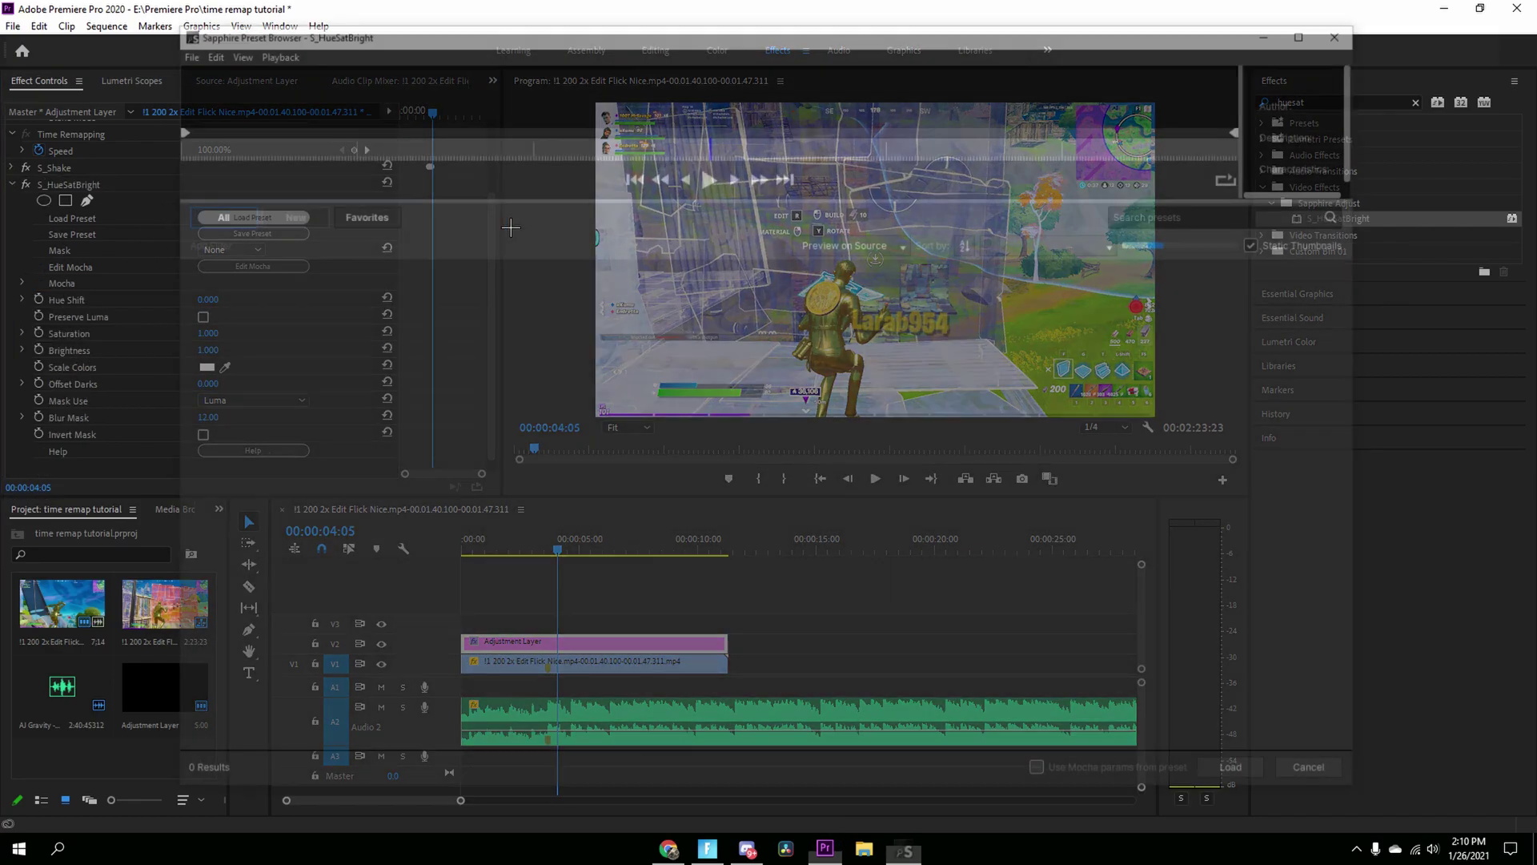
left_click(1151, 215)
type("god")
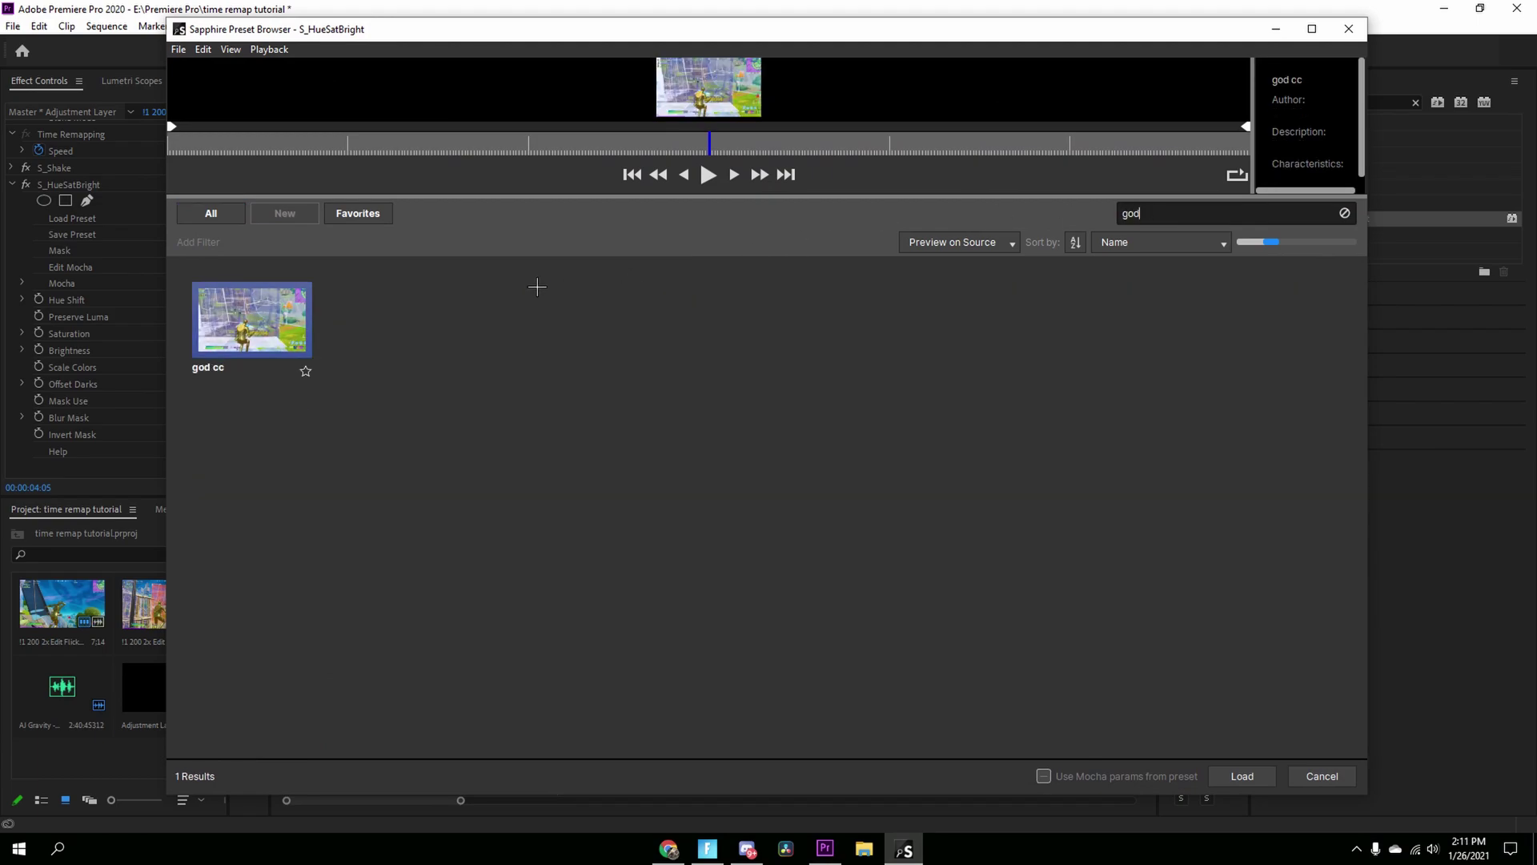
double_click(286, 315)
left_click(534, 552)
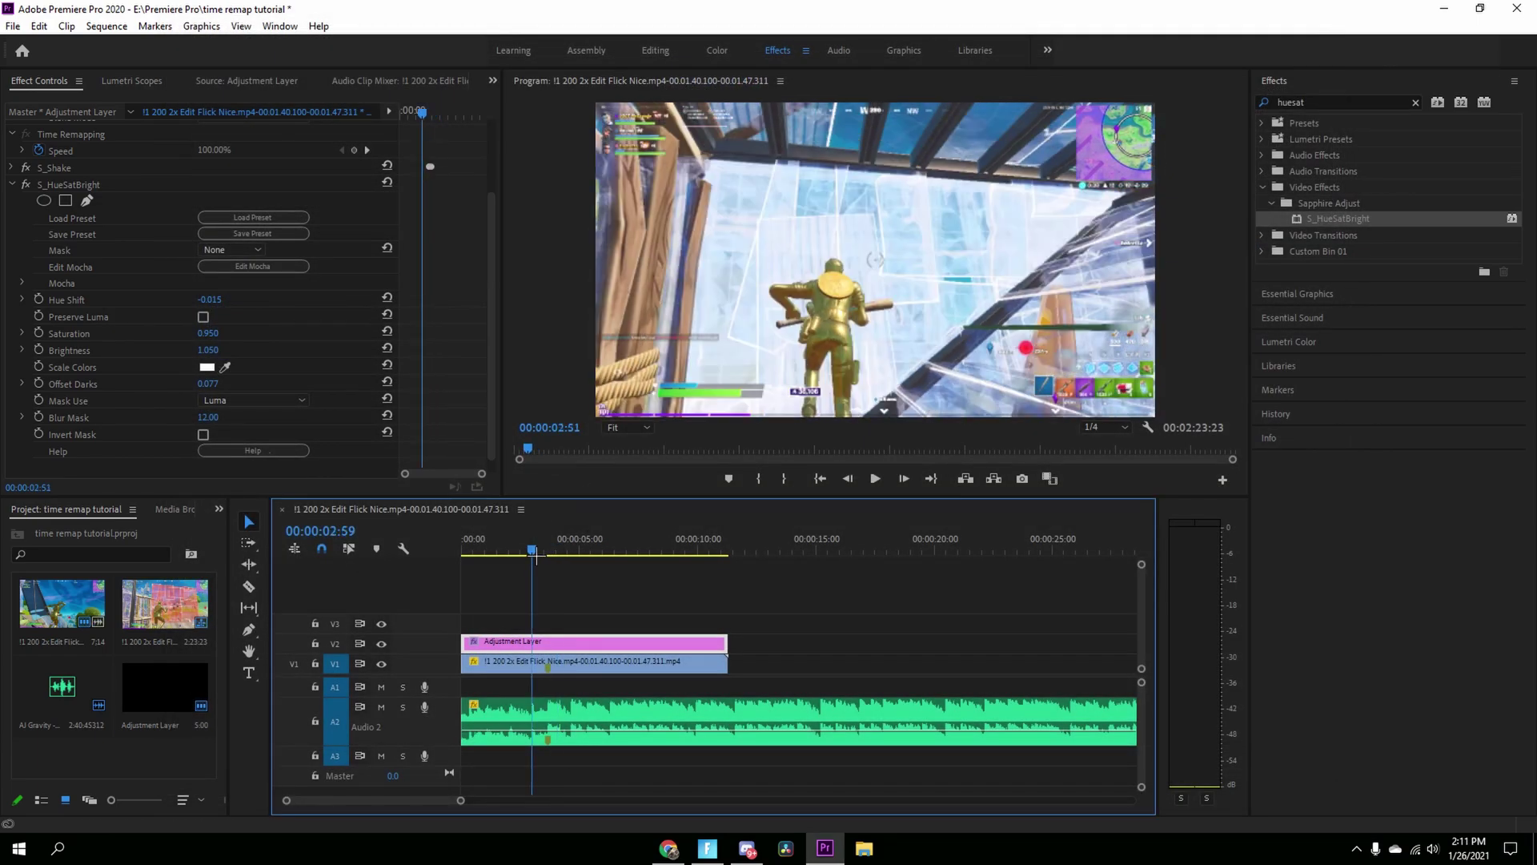
left_click_drag(535, 552, 465, 552)
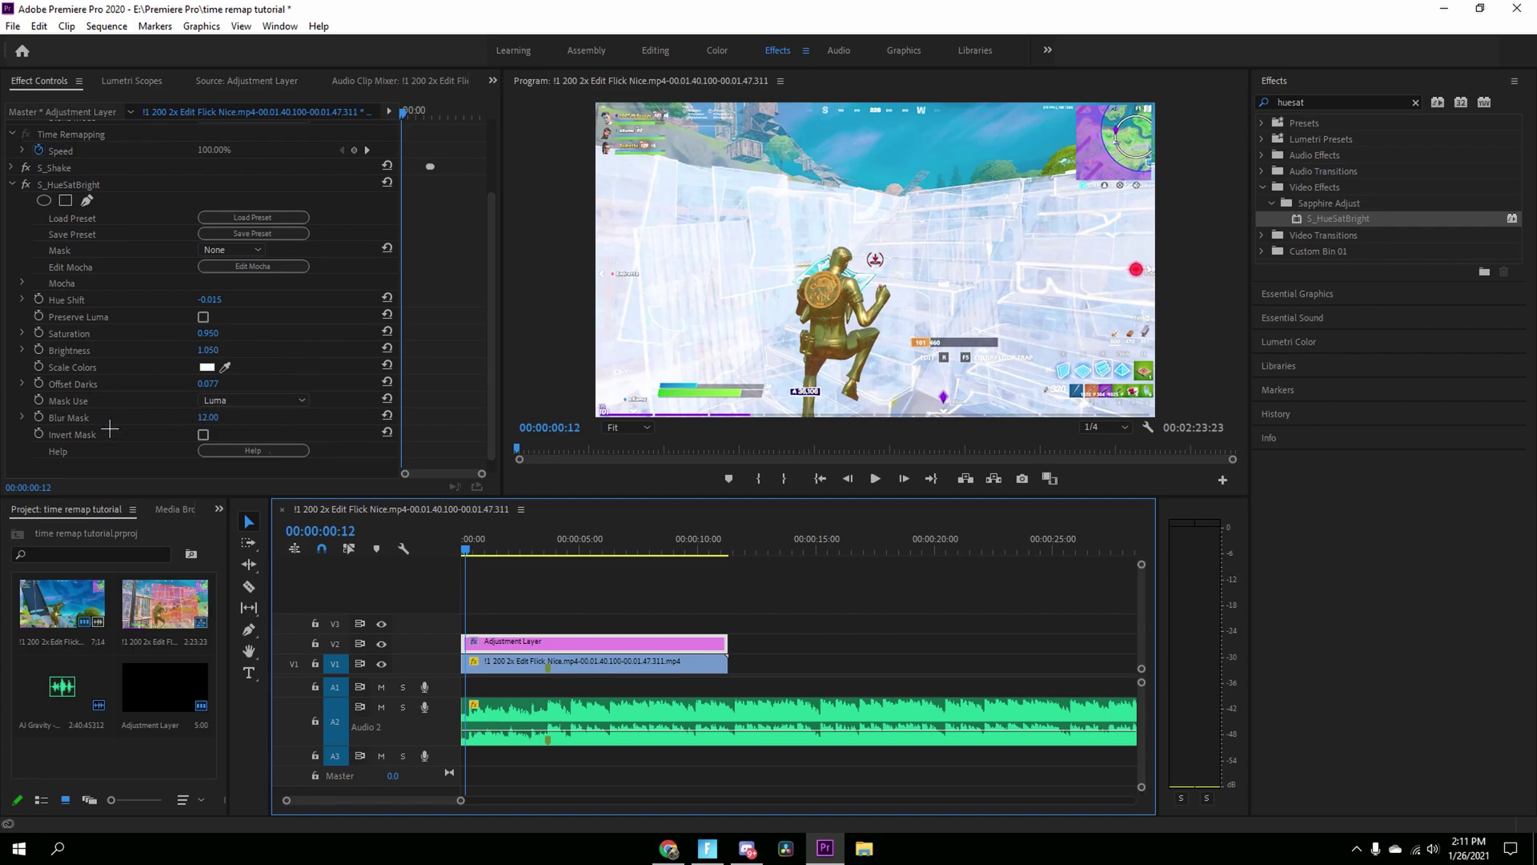
Step: Try Alpha as S_HueSatBright's Mask Use and switch it back to Luma
left_click(241, 401)
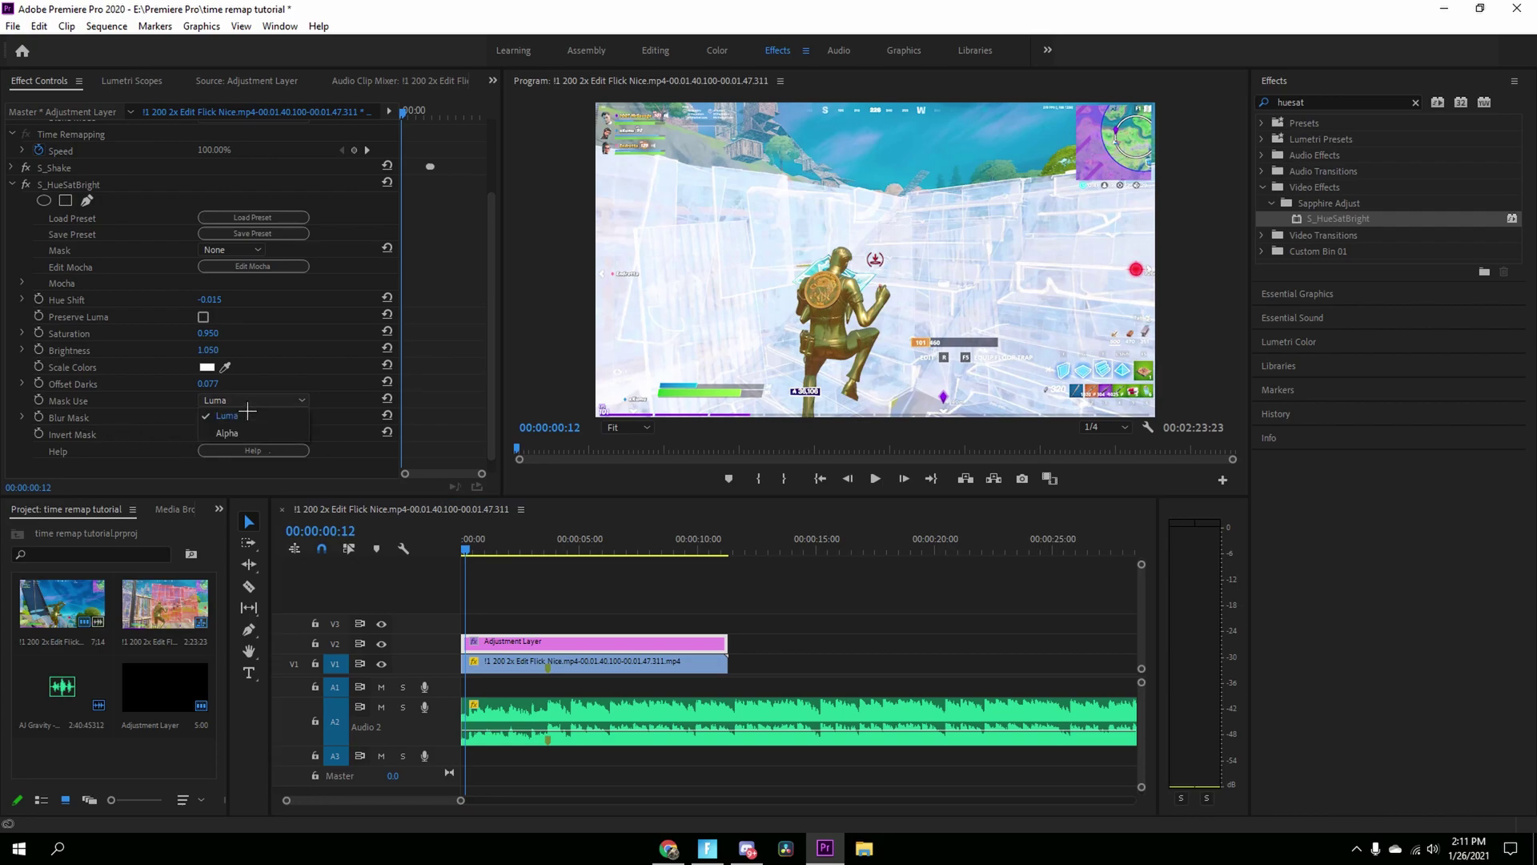
left_click(239, 450)
left_click(253, 403)
left_click(242, 419)
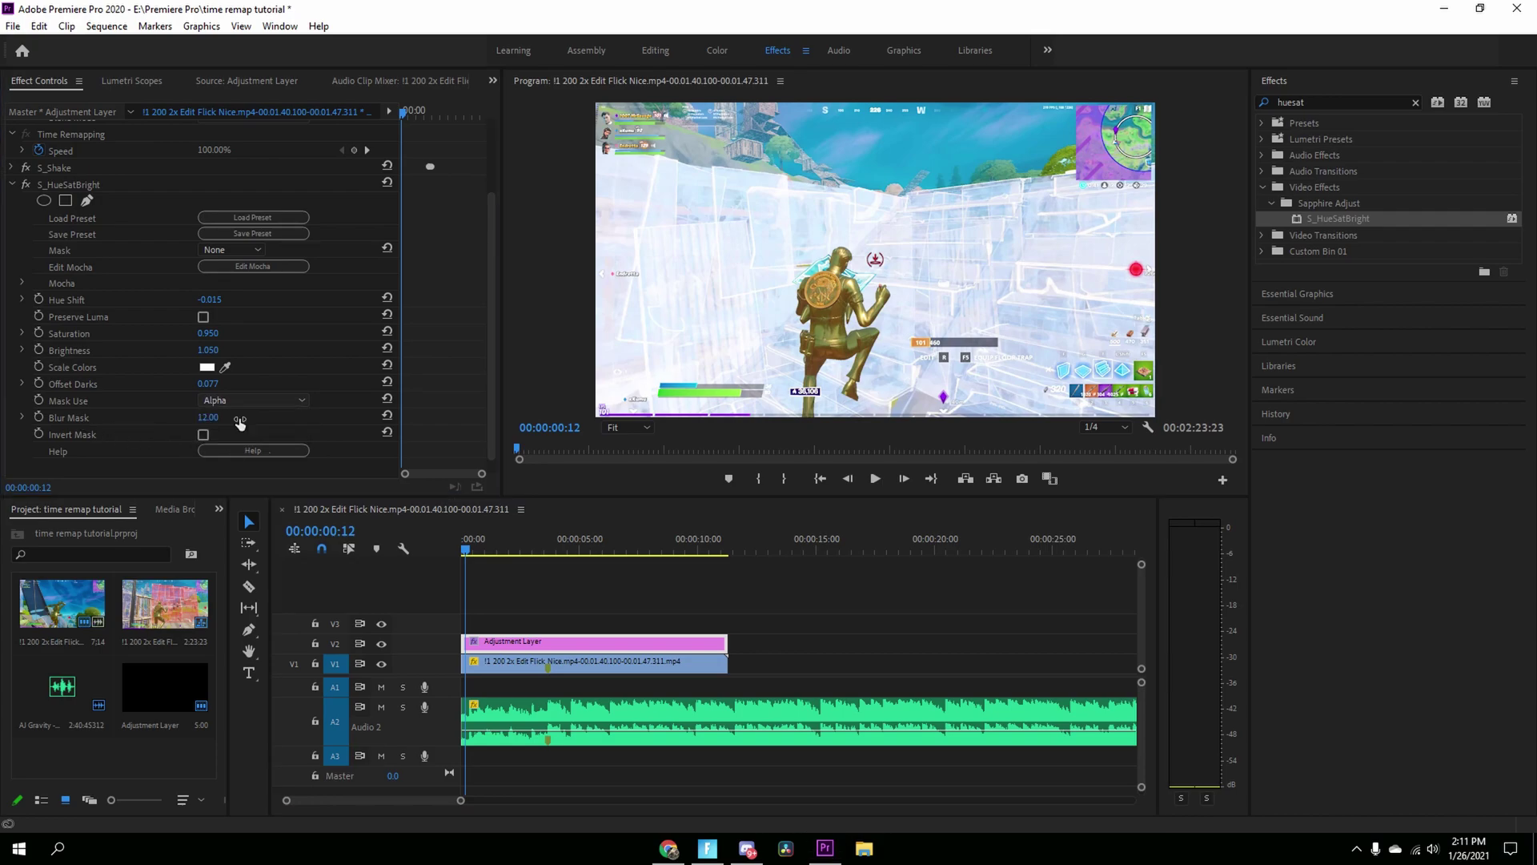
Step: Return the playhead to the start of the sequence and save the project
left_click(463, 556)
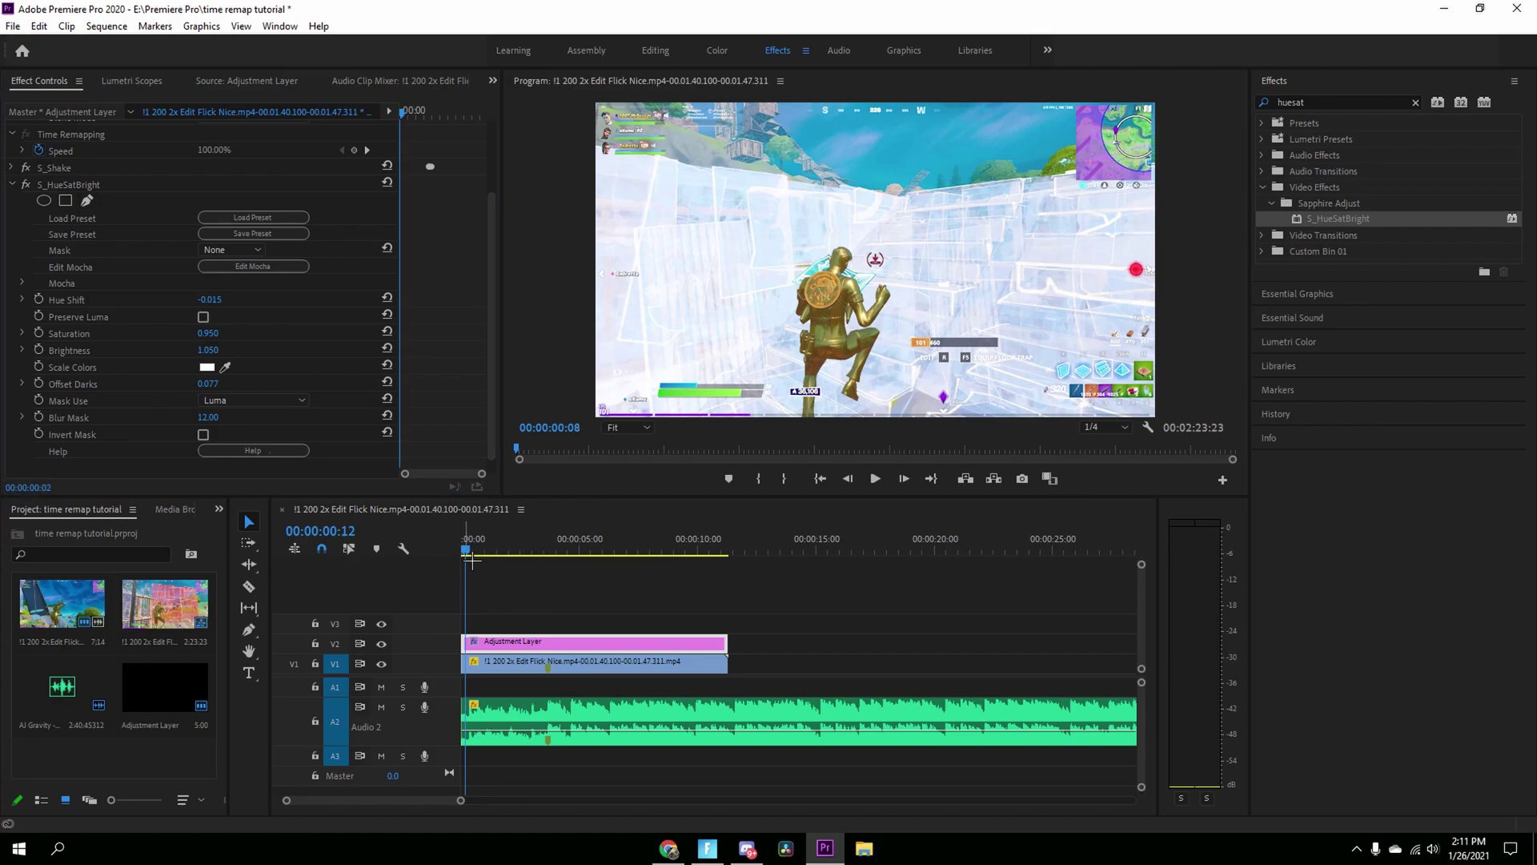
key("ctrl+s")
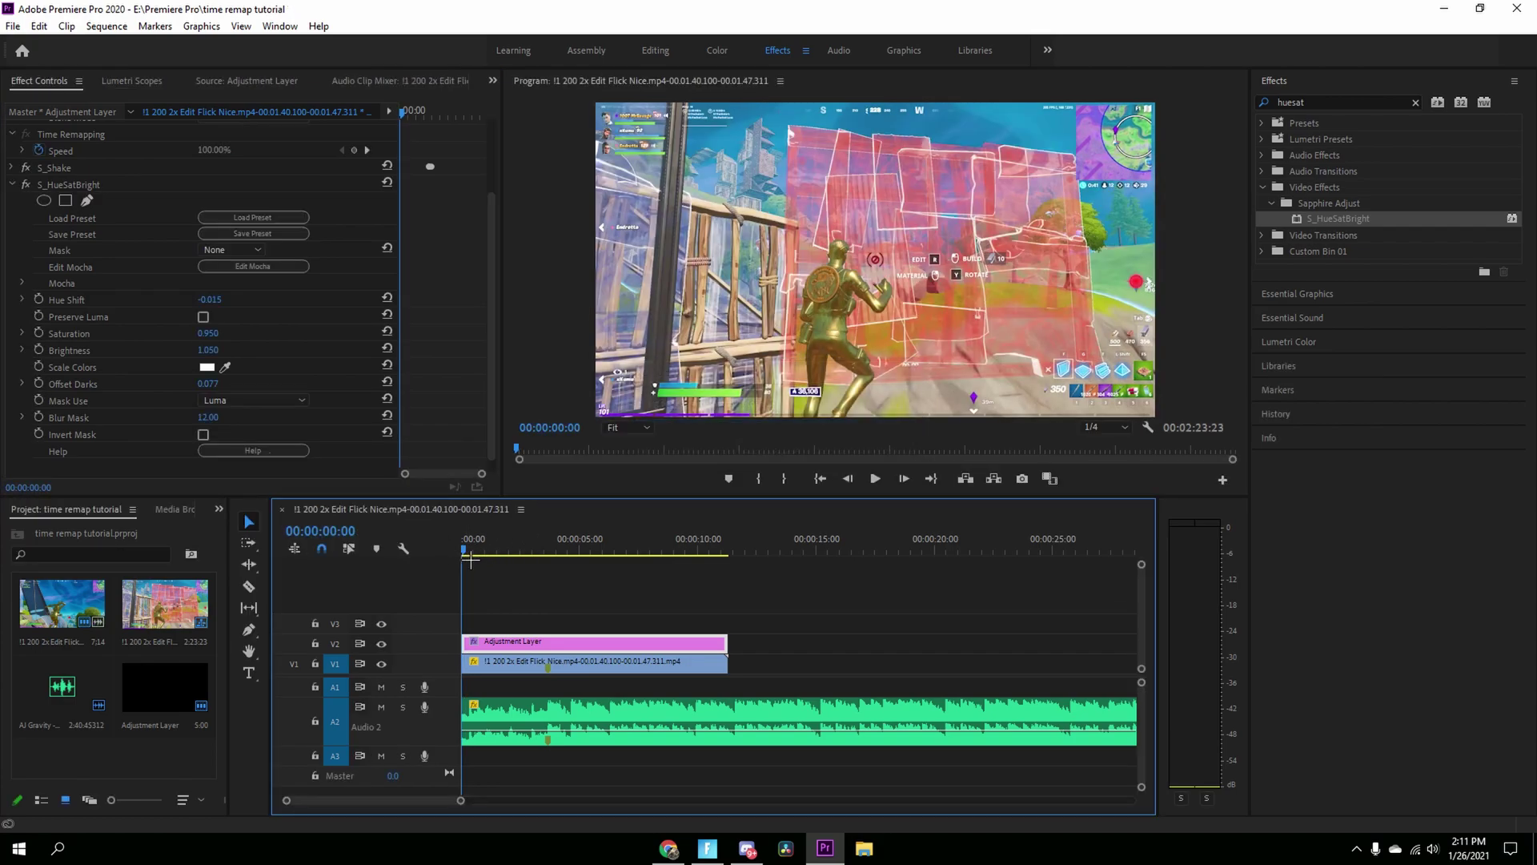